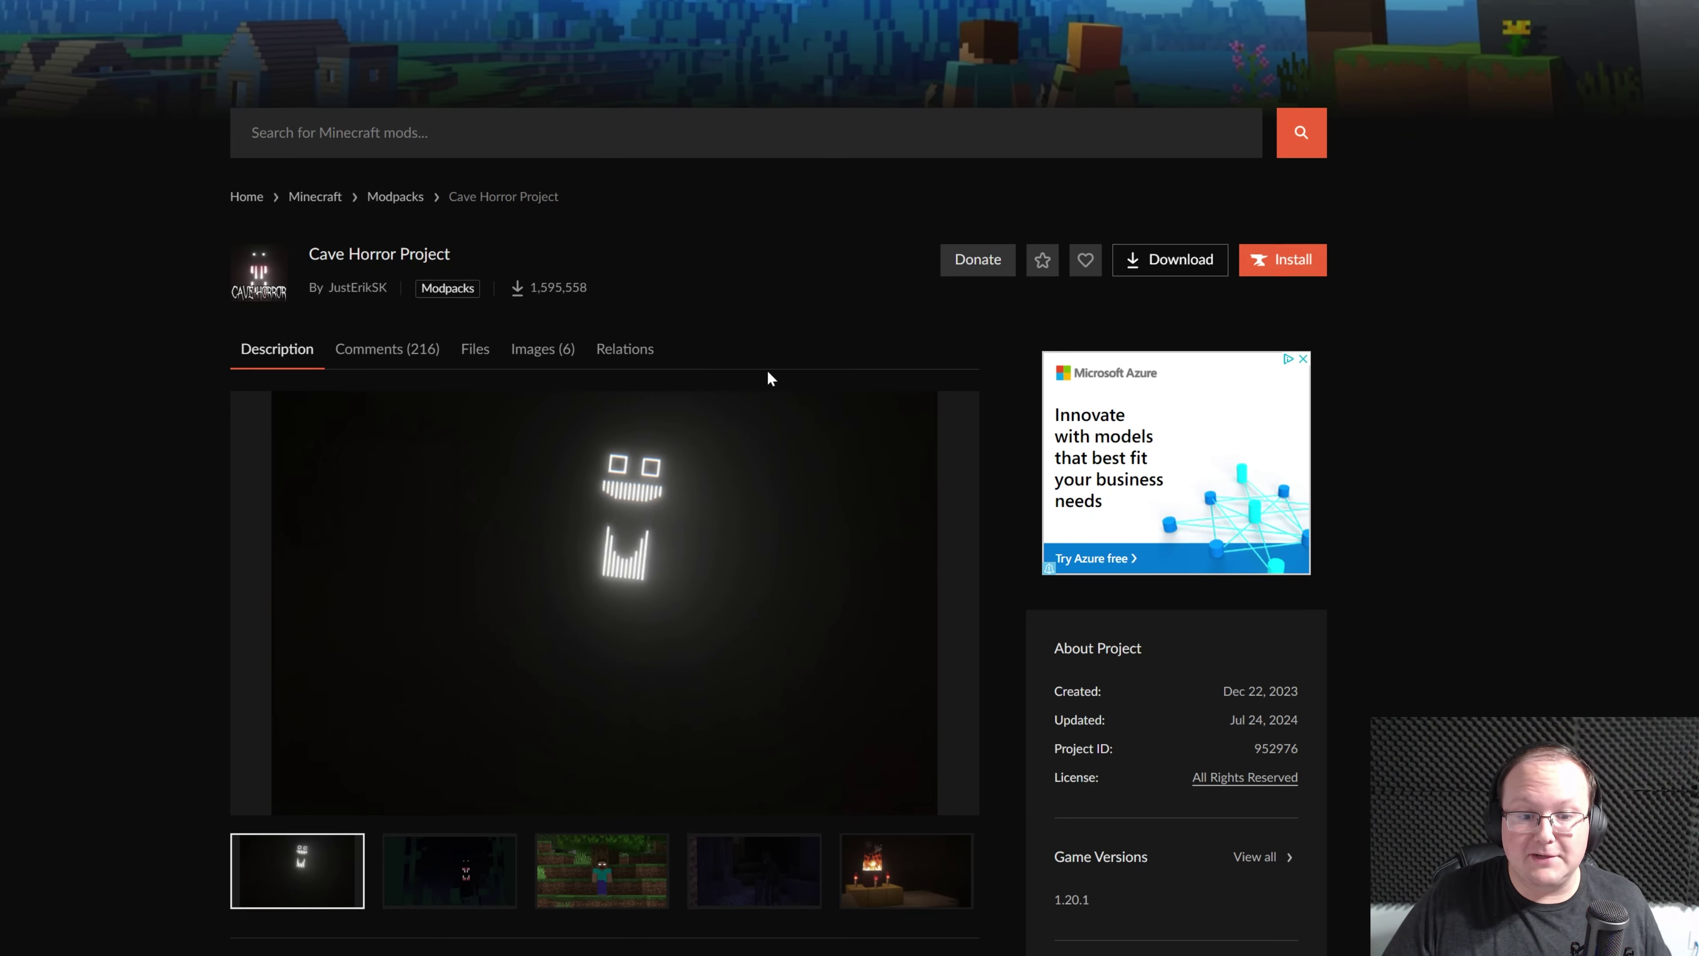
Look through the preview screenshots in the Cave Horror Project modpack's gallery, ending on the sixth image.
scroll(767, 369, down, 8)
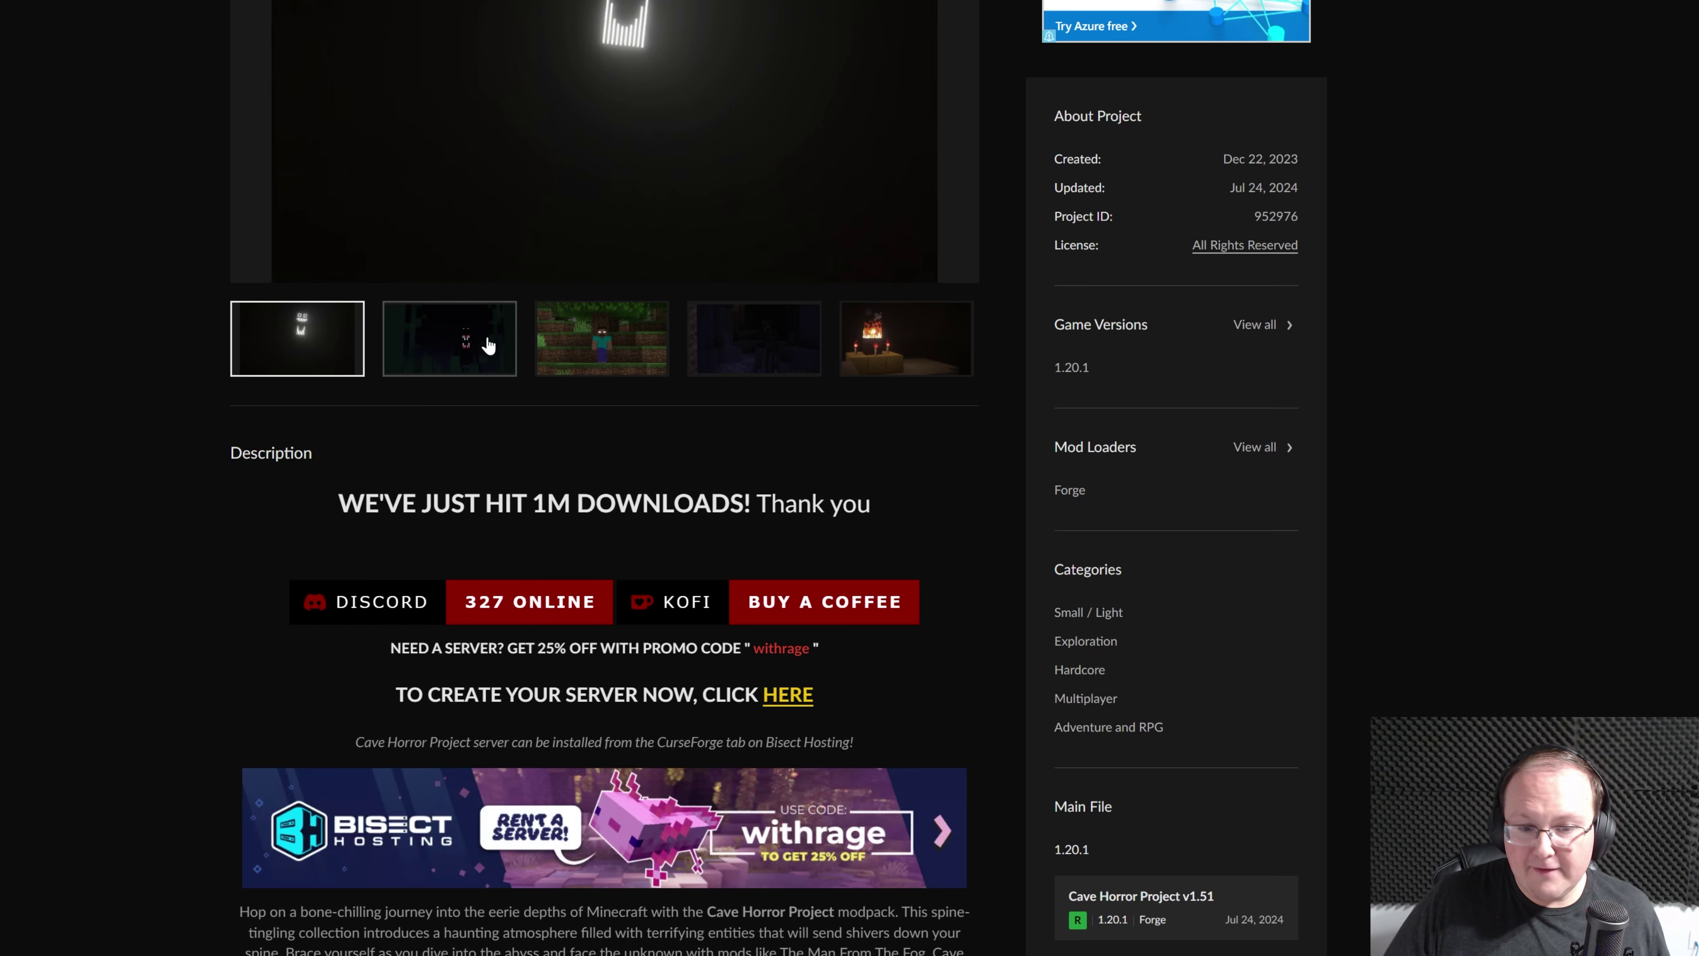
click(488, 345)
scroll(535, 362, up, 4)
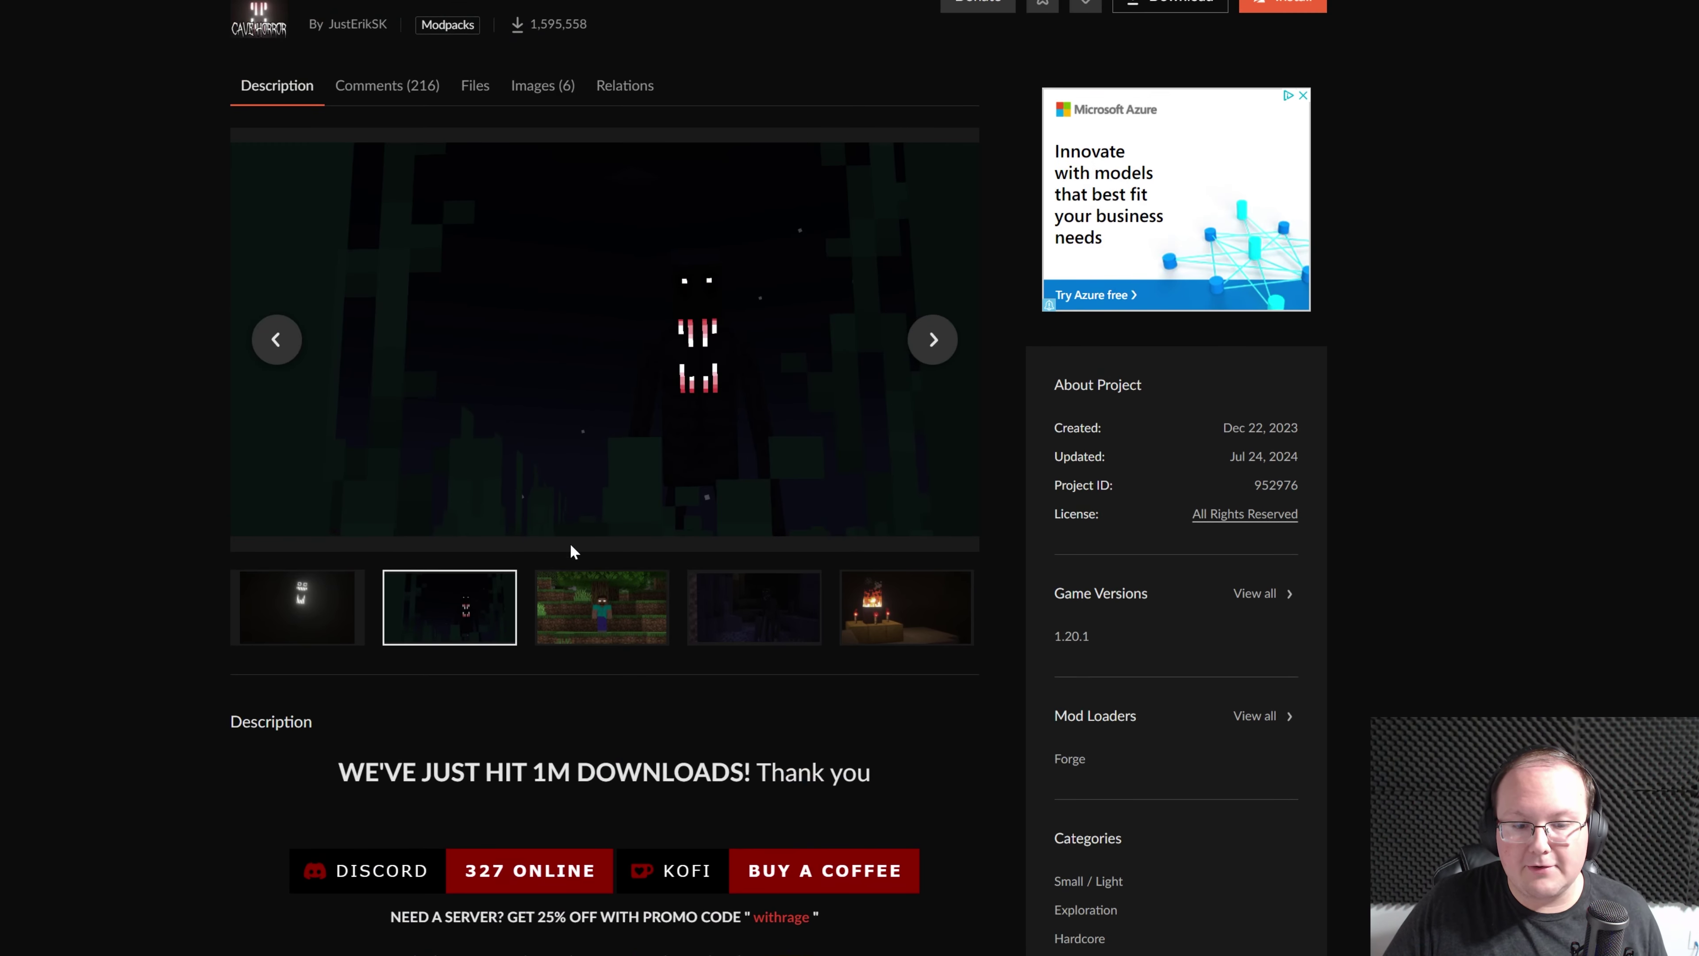
click(603, 605)
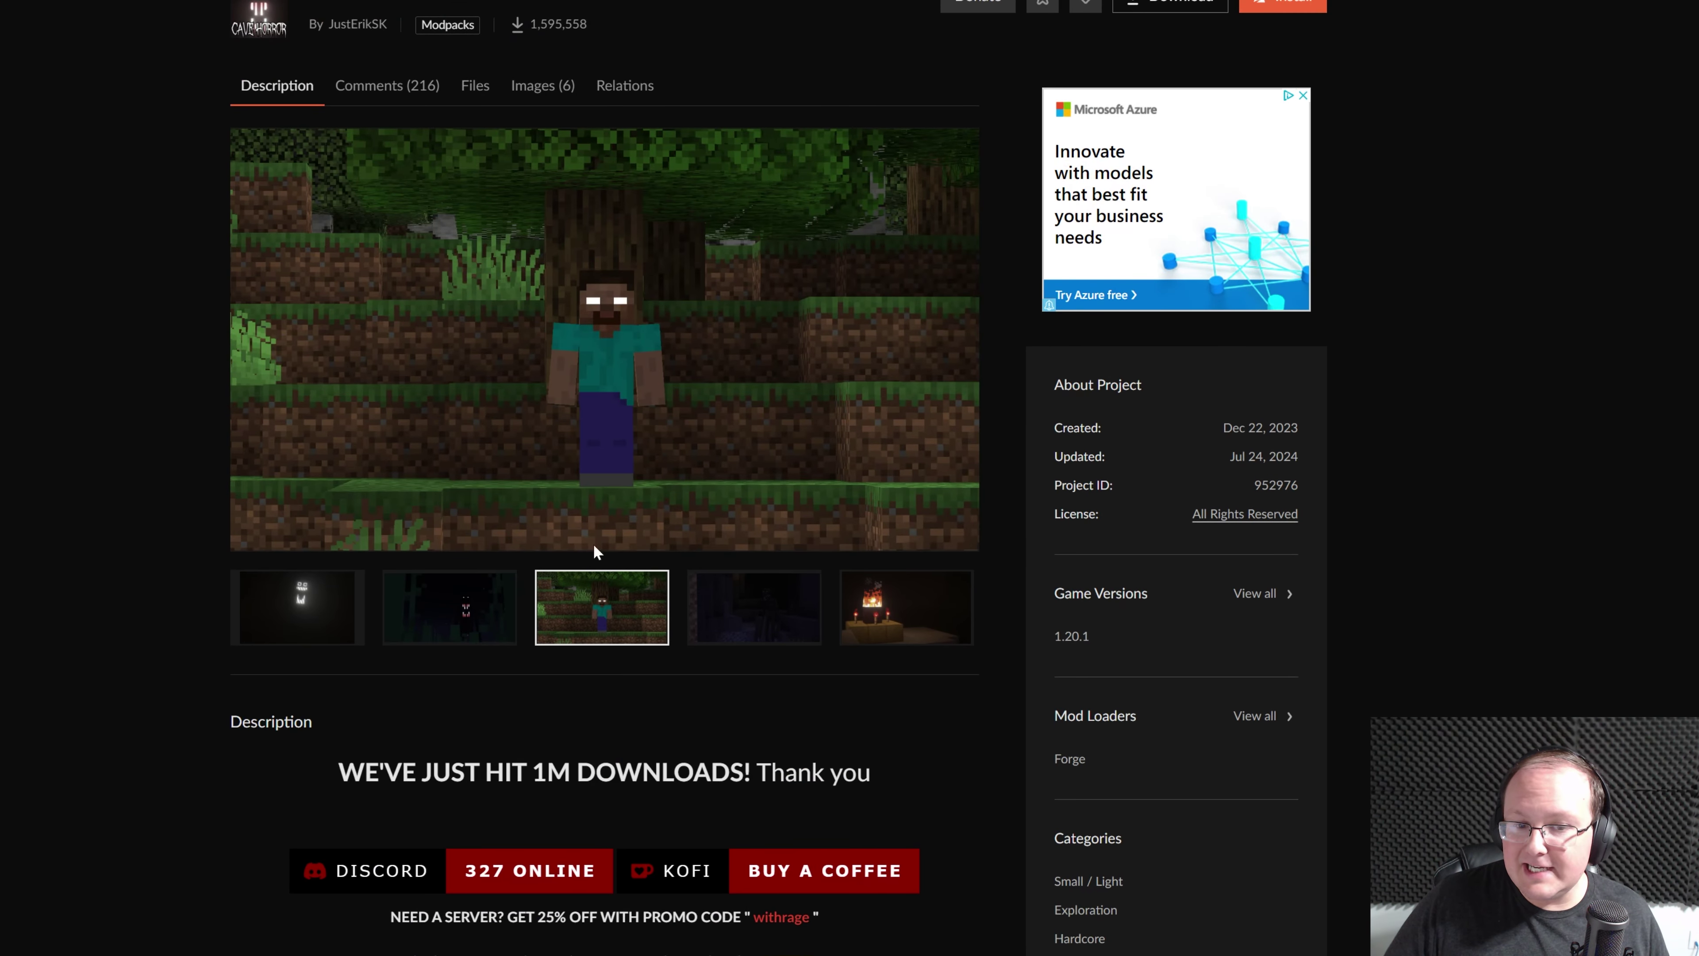
click(762, 614)
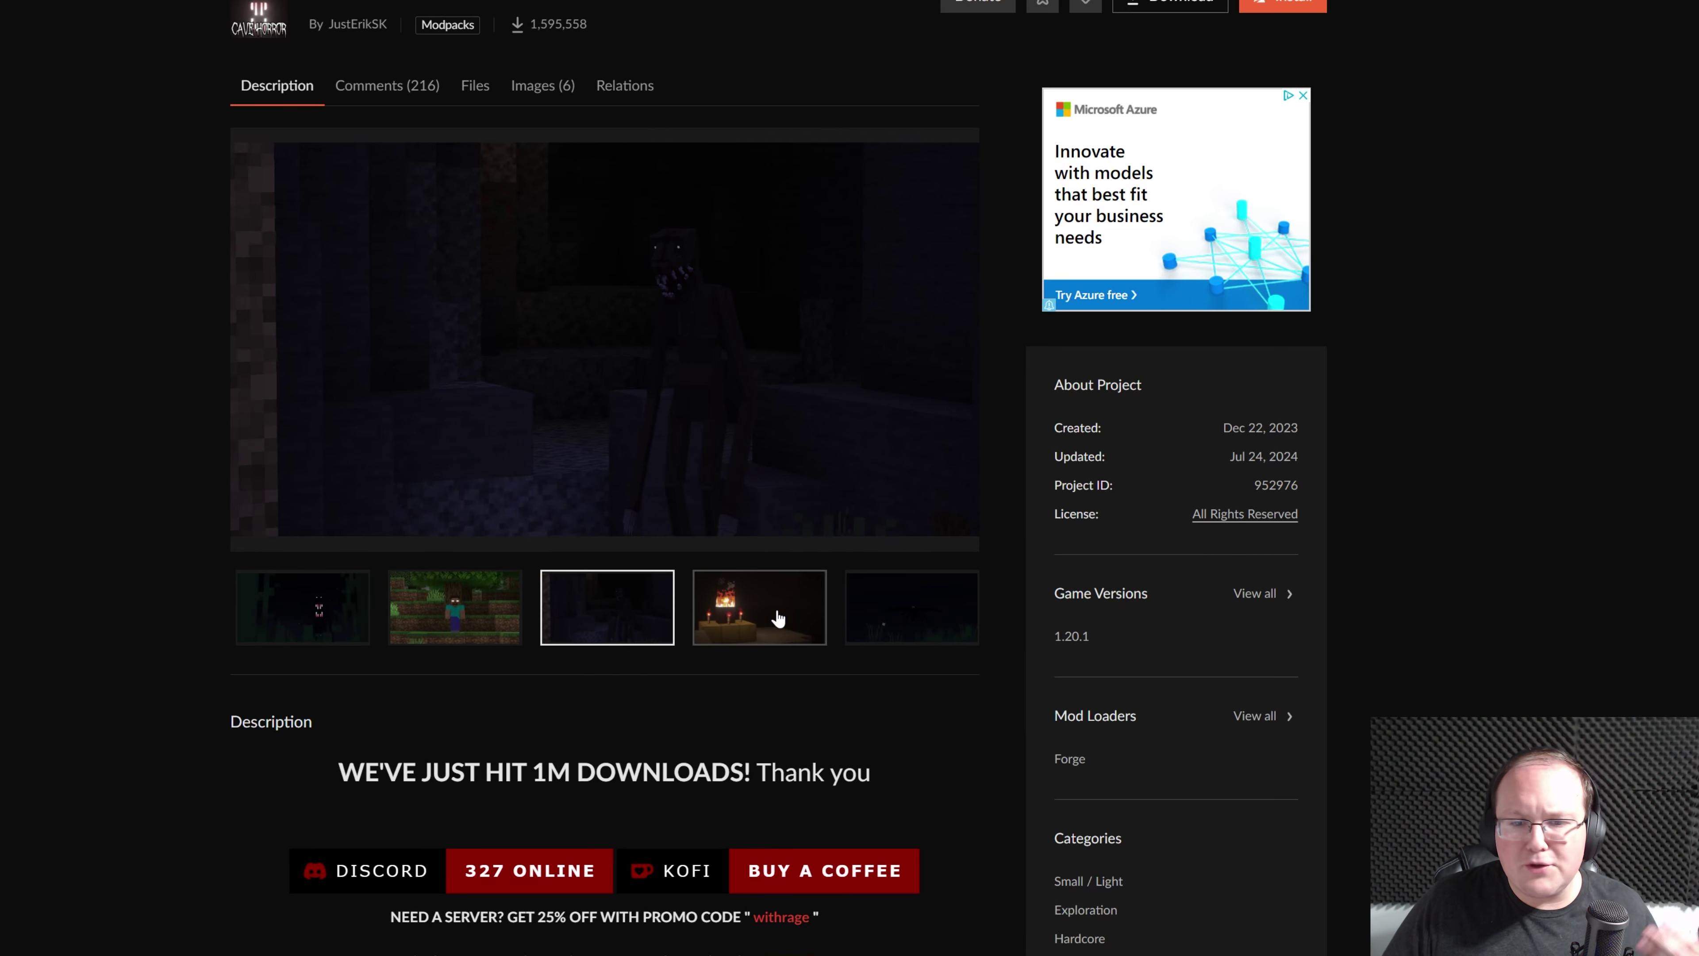
click(778, 619)
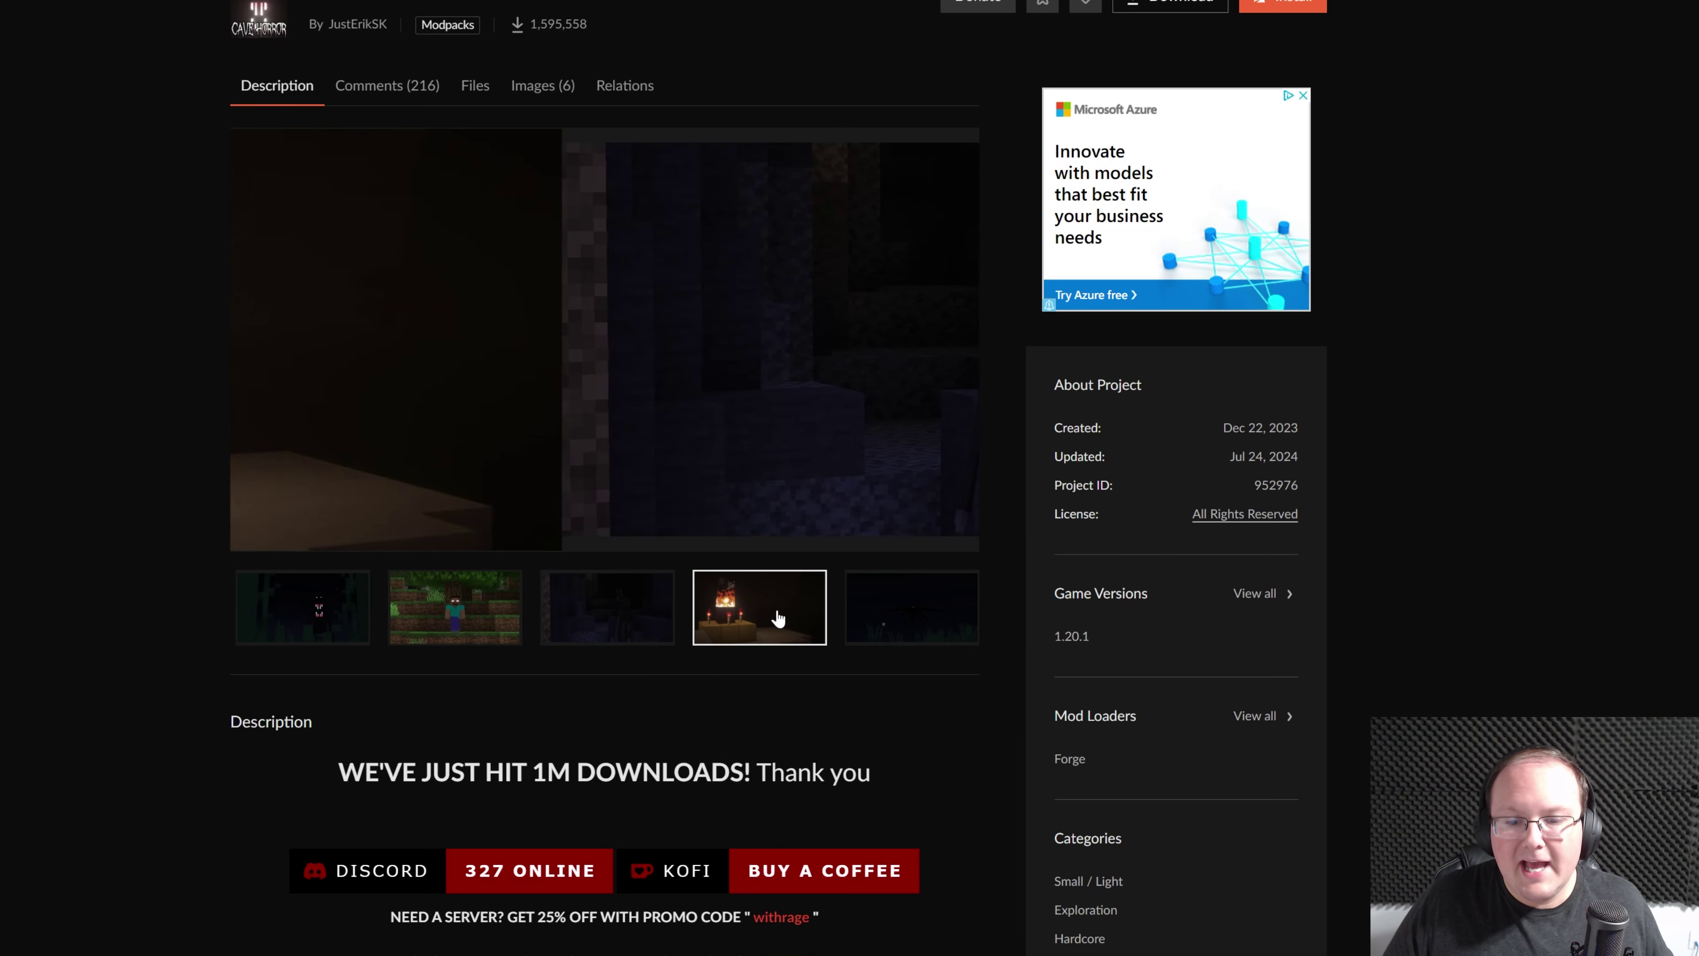
click(899, 606)
scroll(749, 581, up, 4)
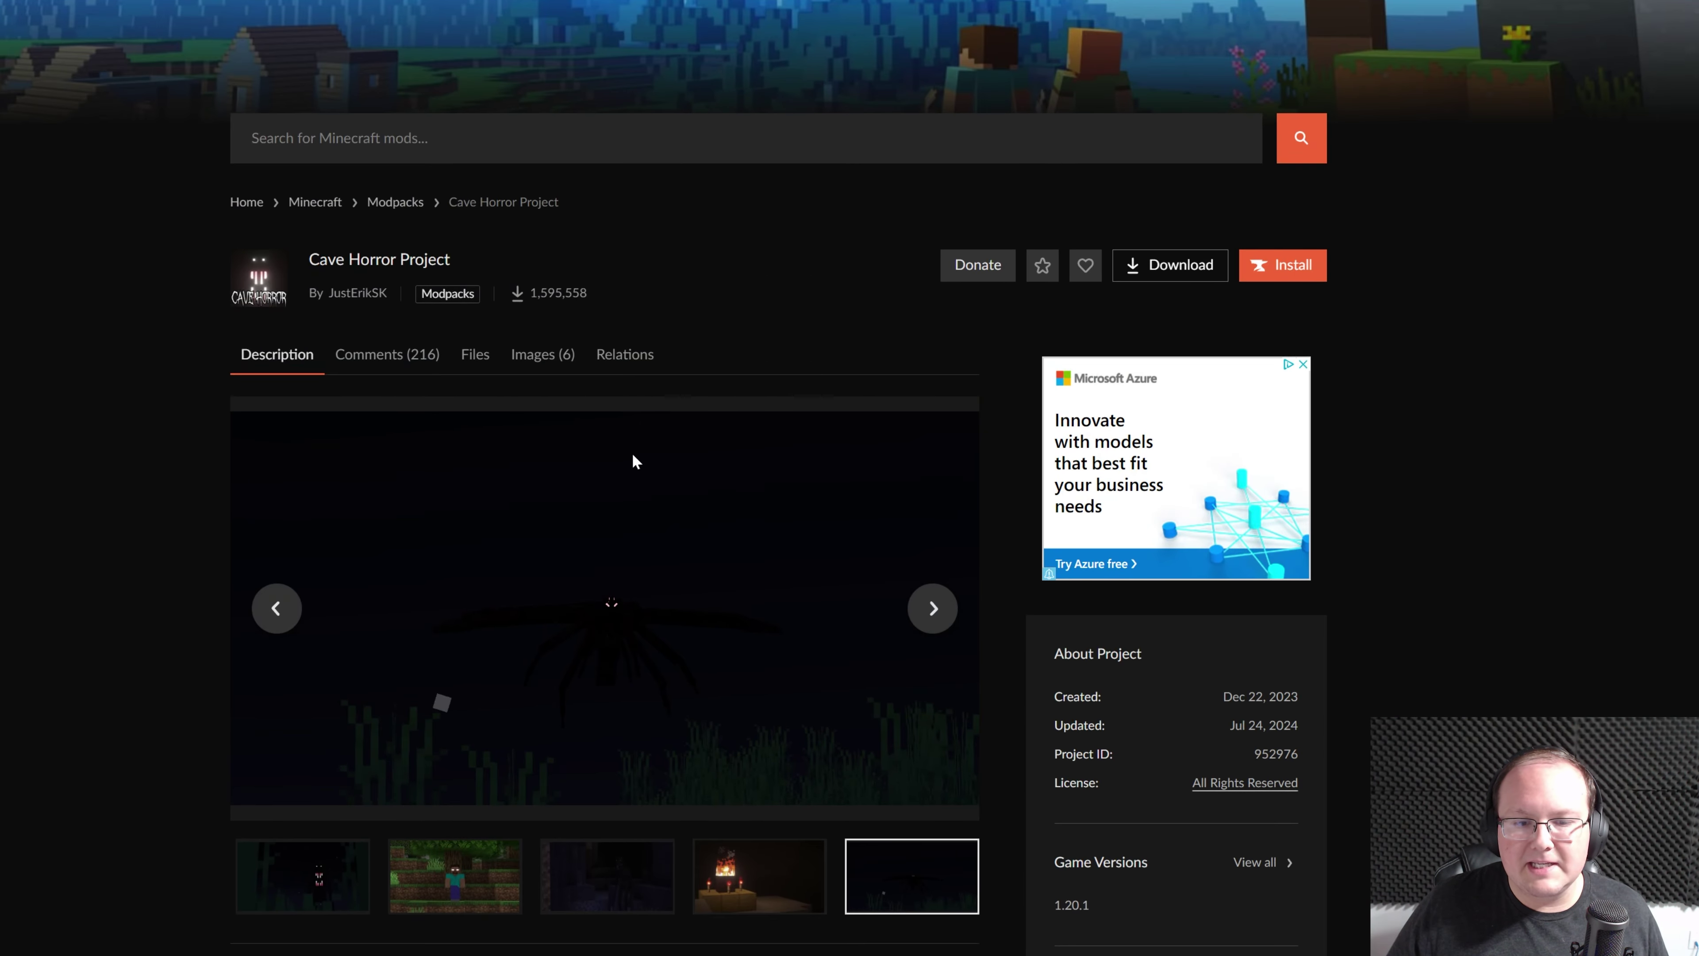
Show the modpack's full image collection, view the thunderstorm creature picture enlarged, and close it.
click(545, 362)
click(811, 583)
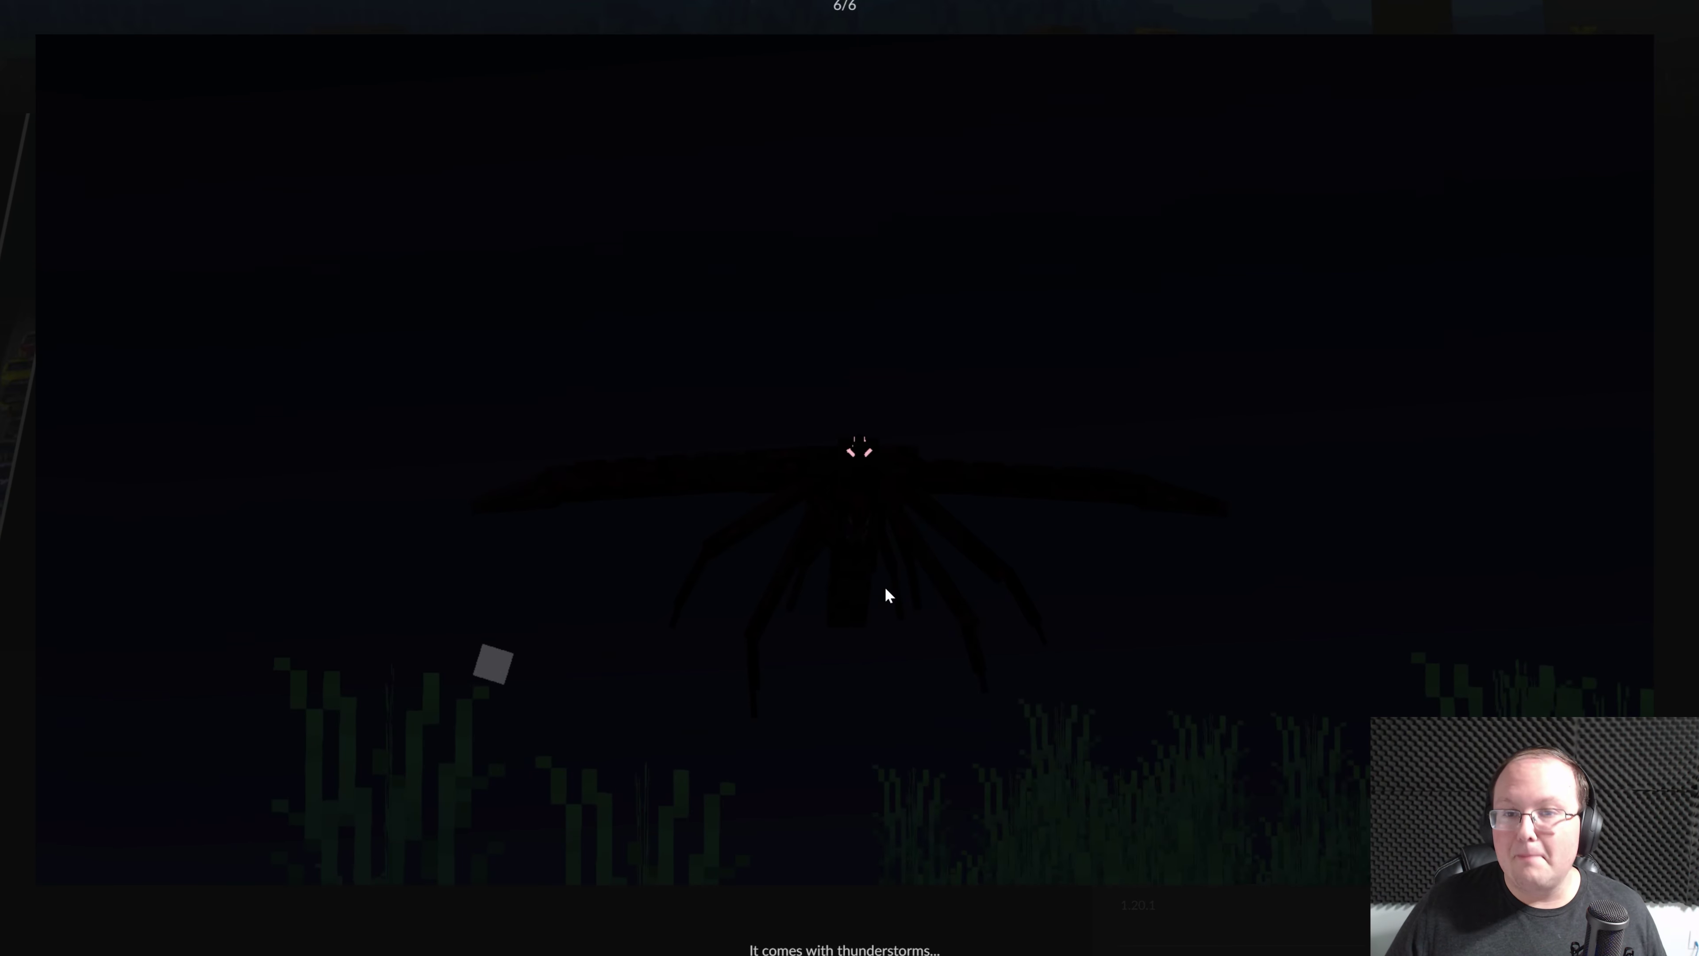
key(Escape)
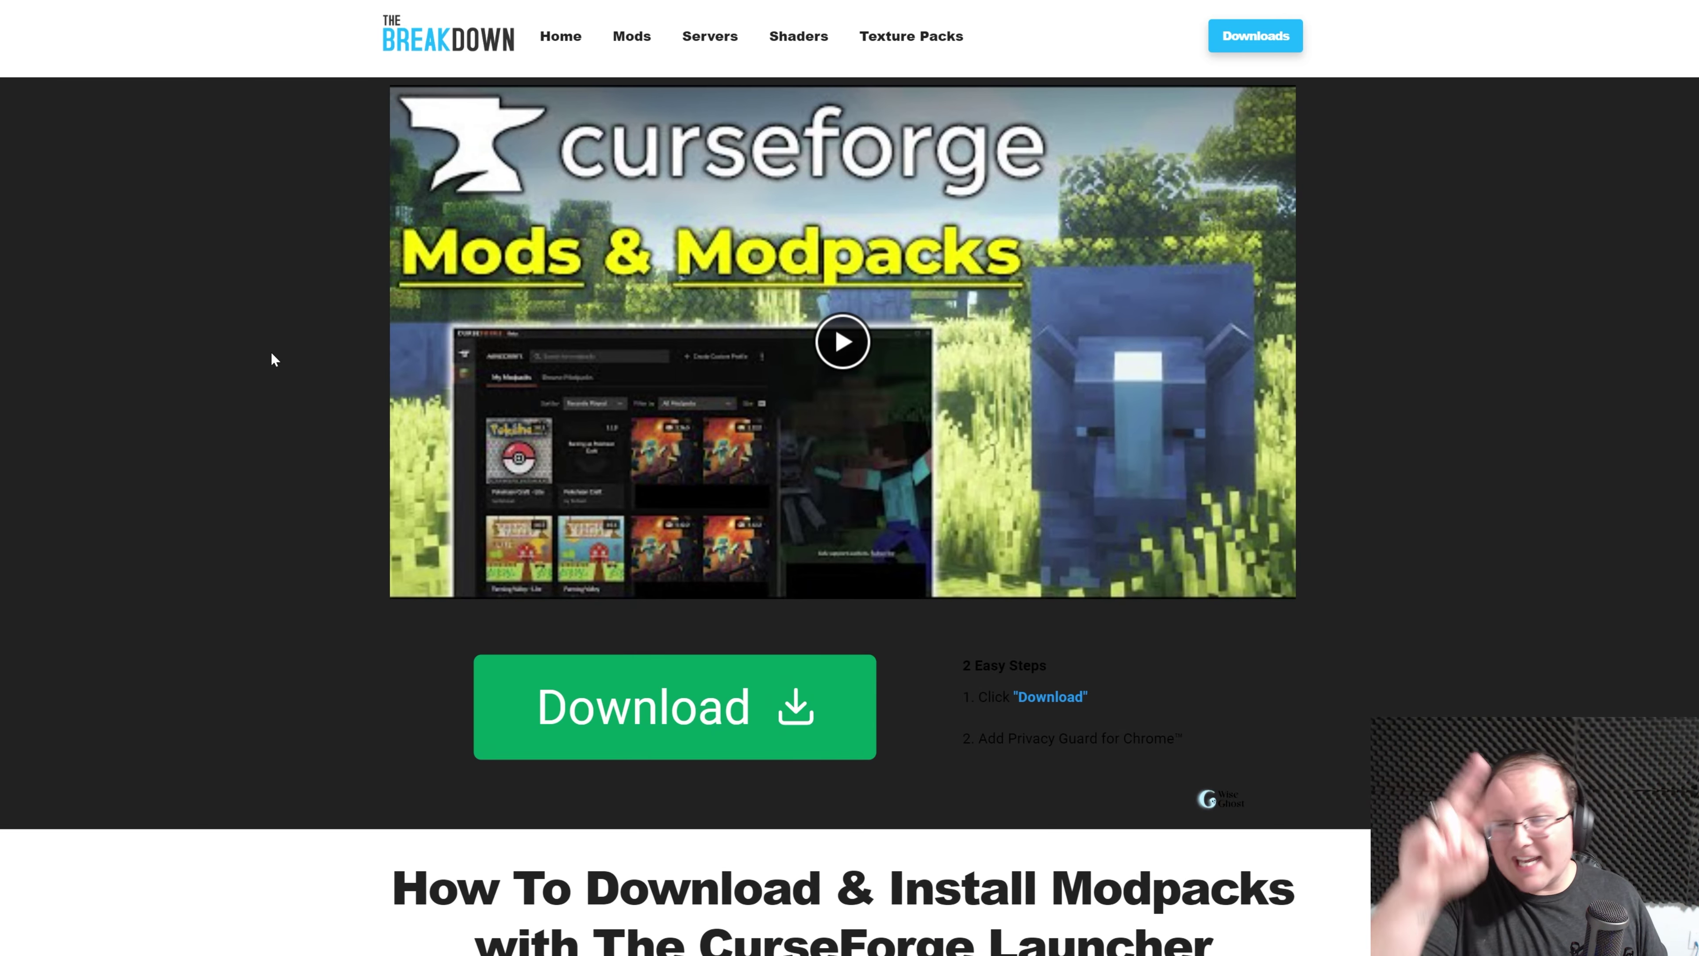
Open the CurseForge download page from the download link in the modpack installation guide.
scroll(271, 353, down, 10)
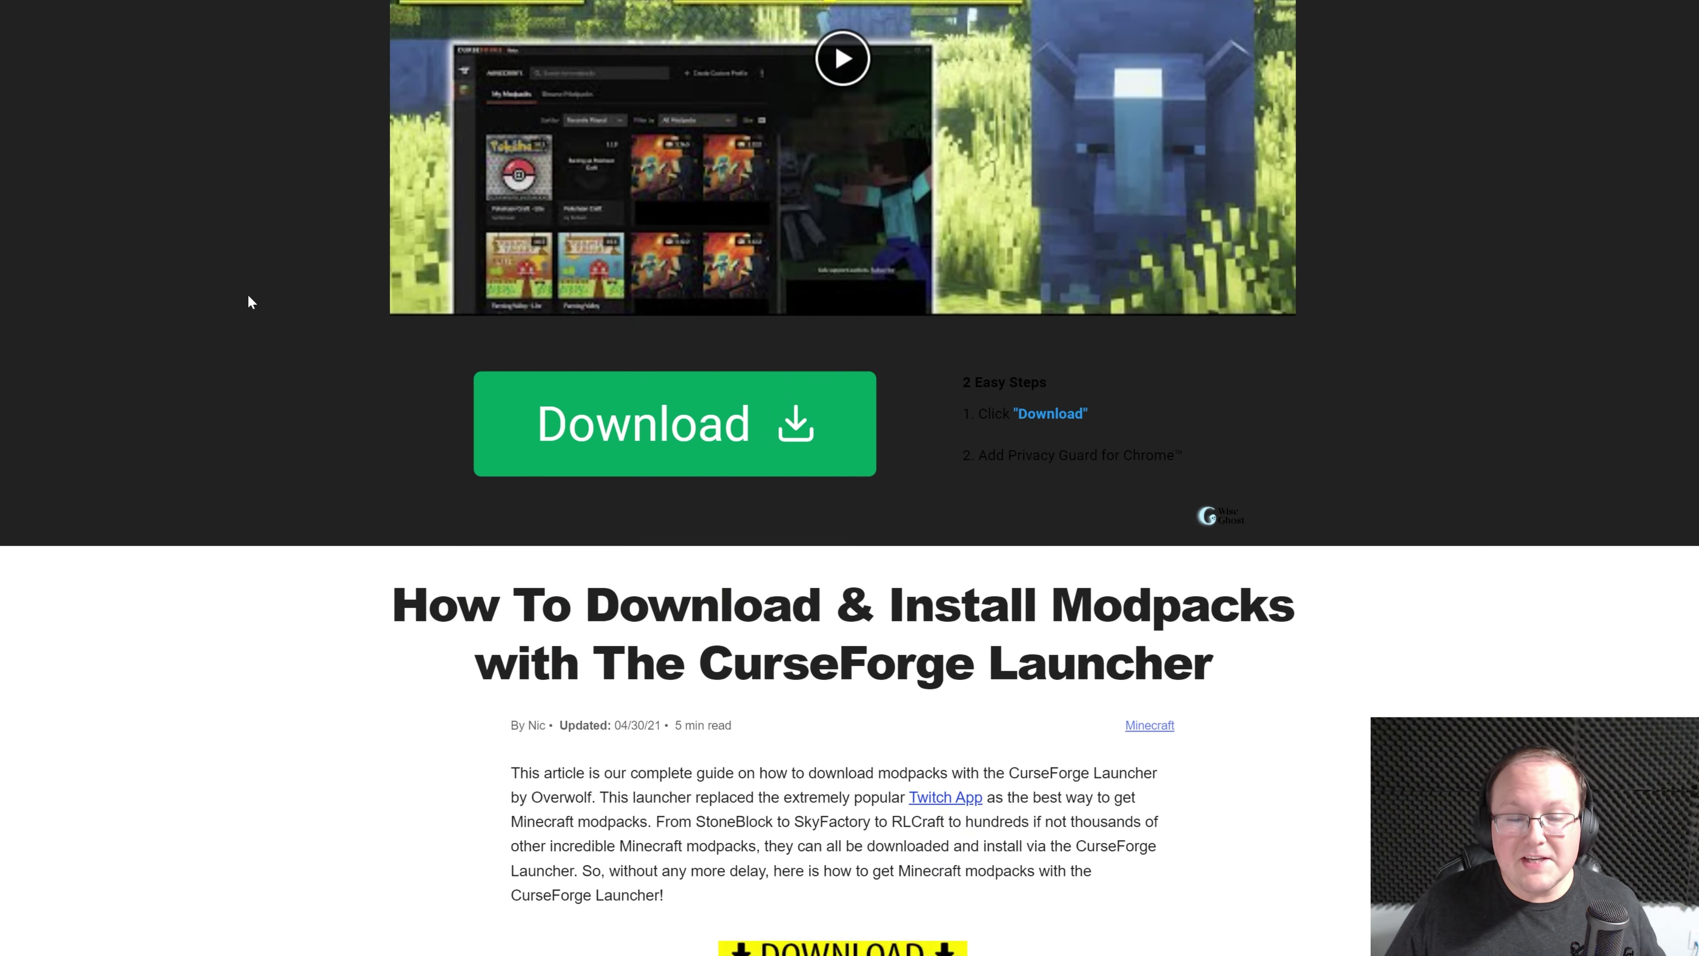
scroll(256, 298, down, 1)
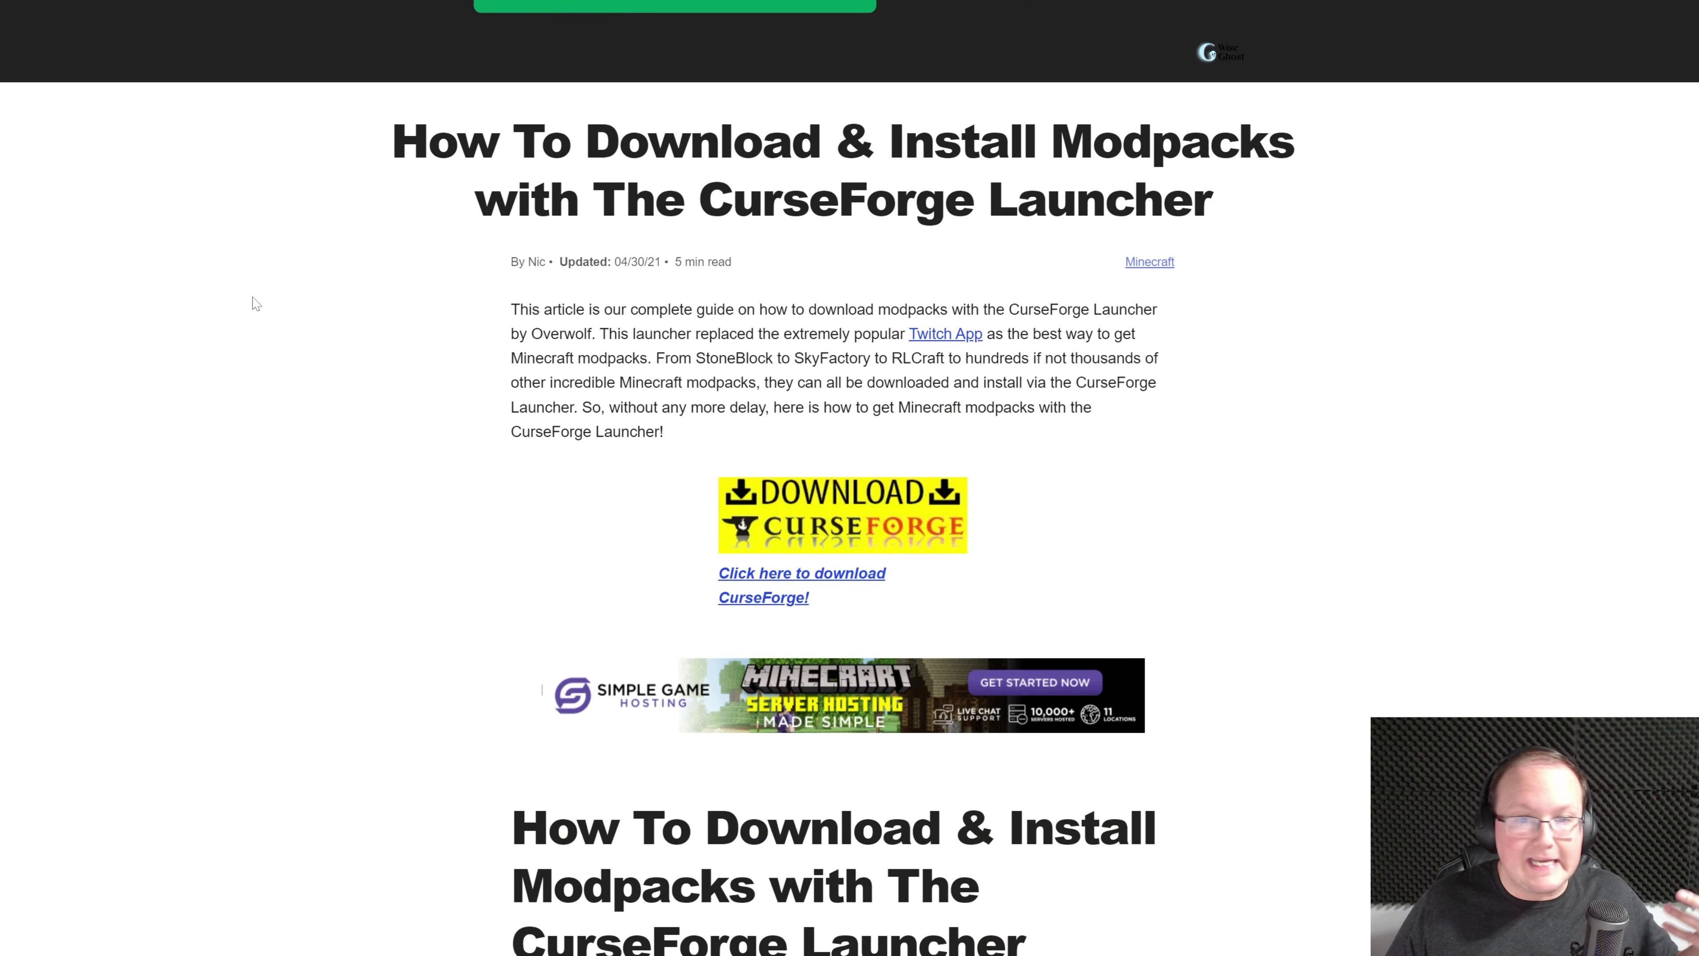
scroll(256, 304, down, 3)
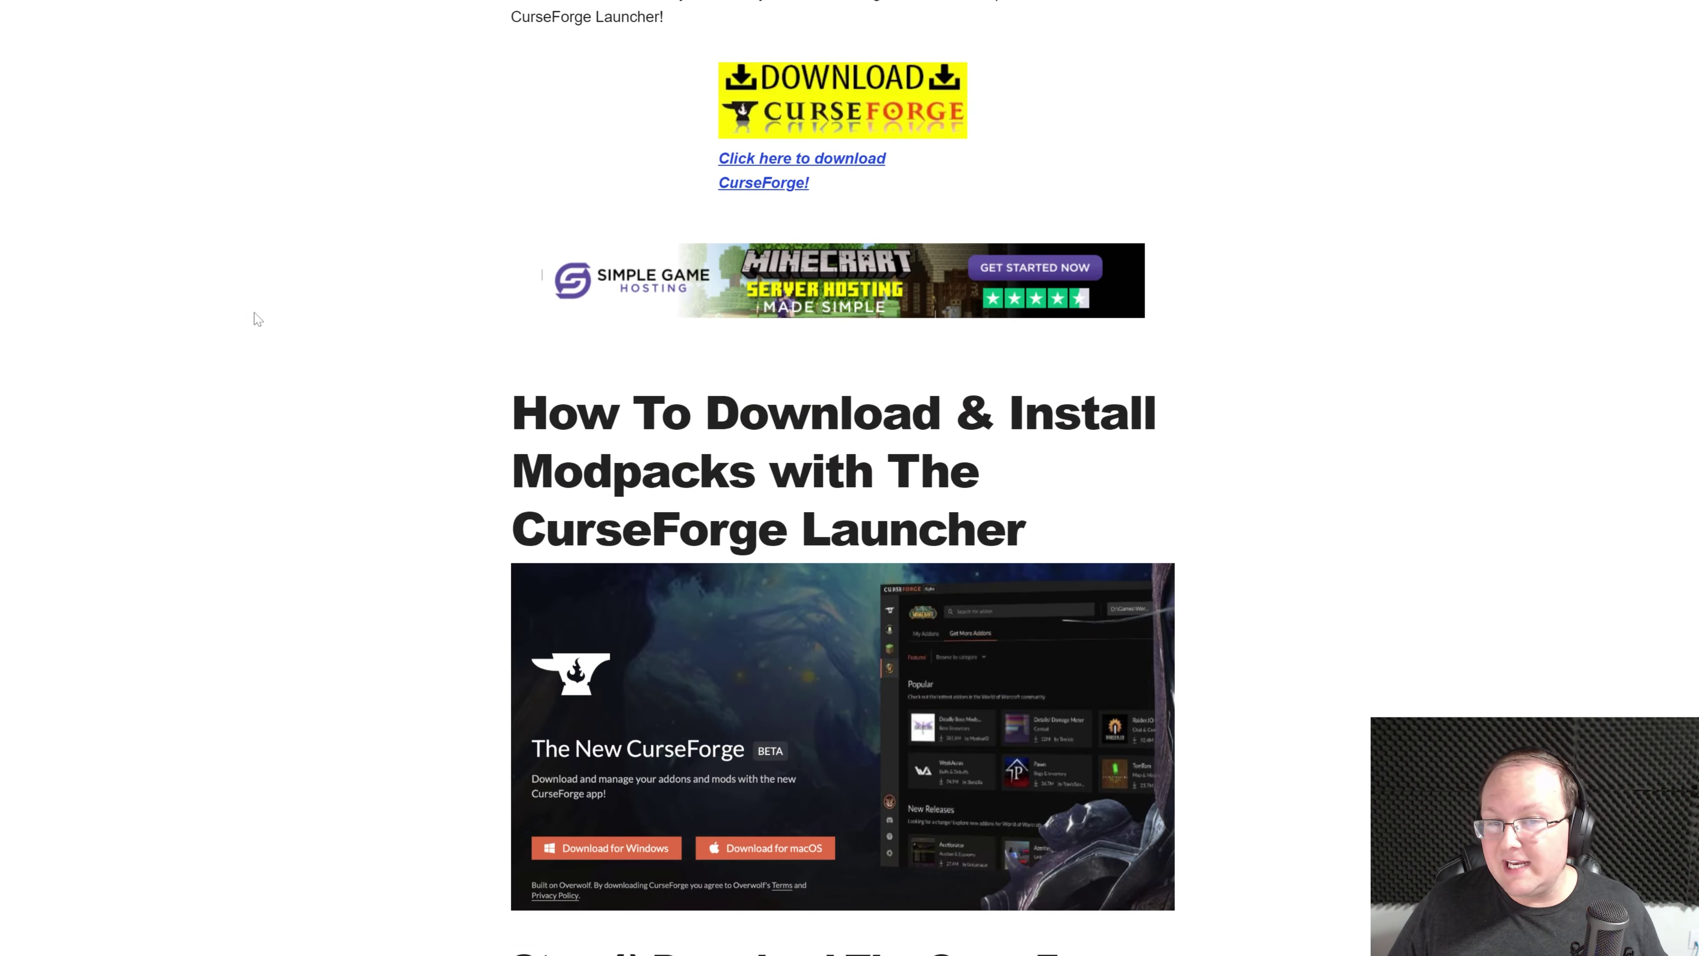
scroll(261, 318, up, 2)
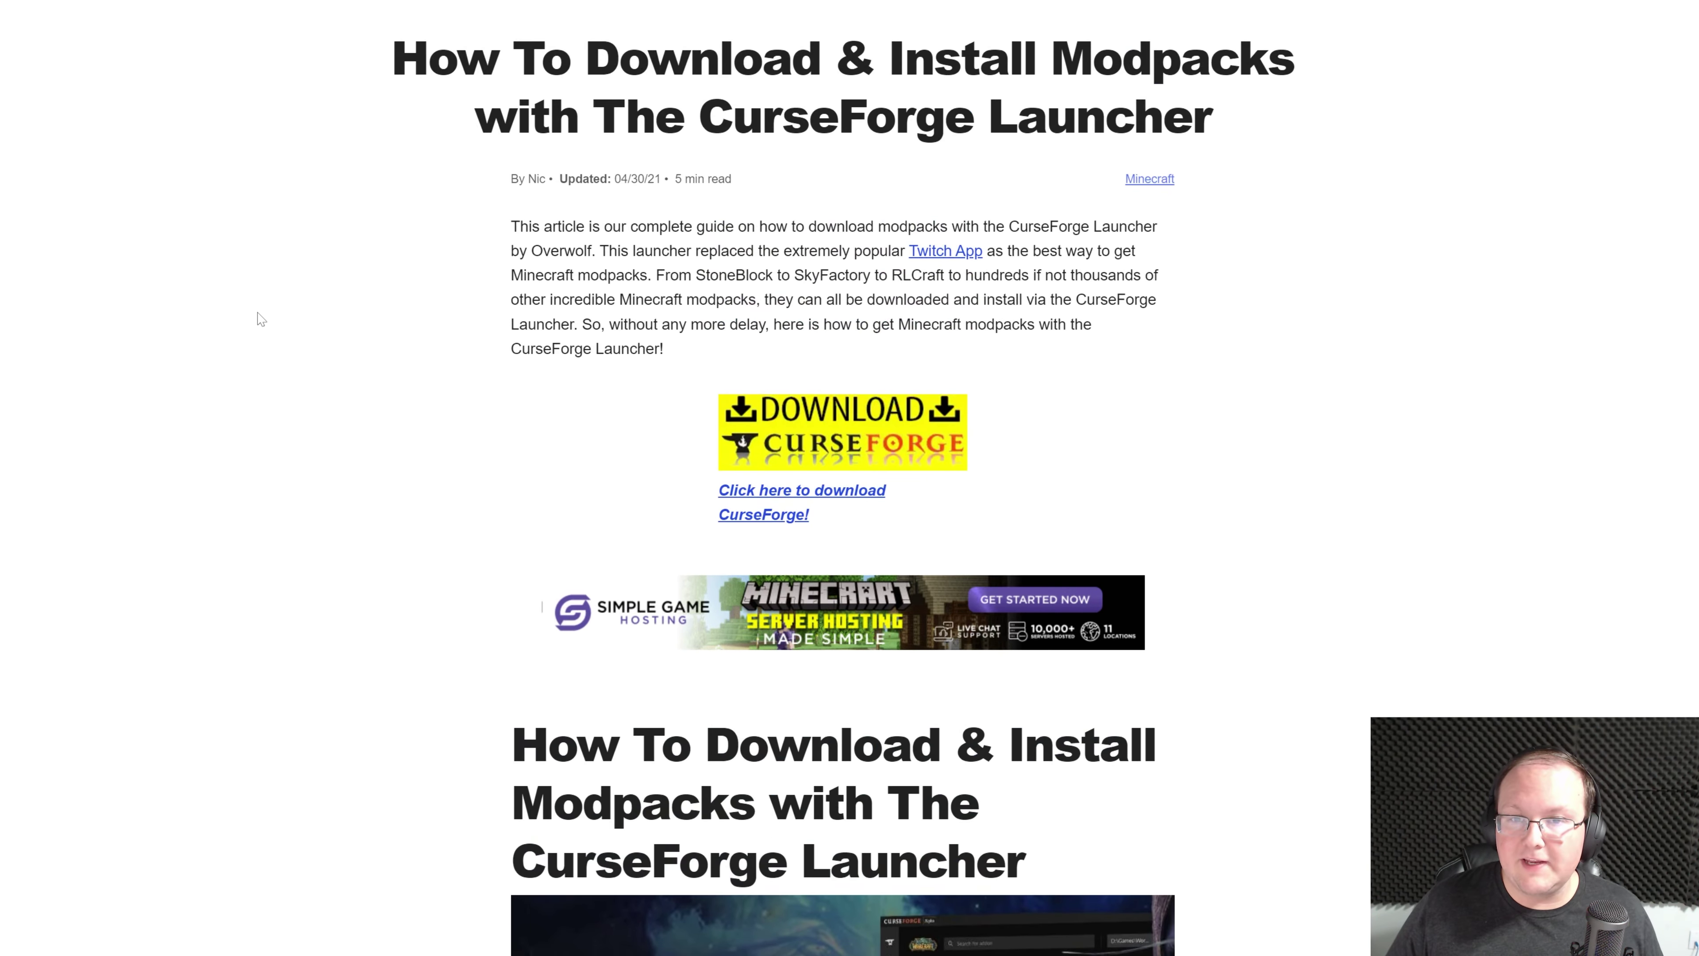
scroll(258, 315, up, 10)
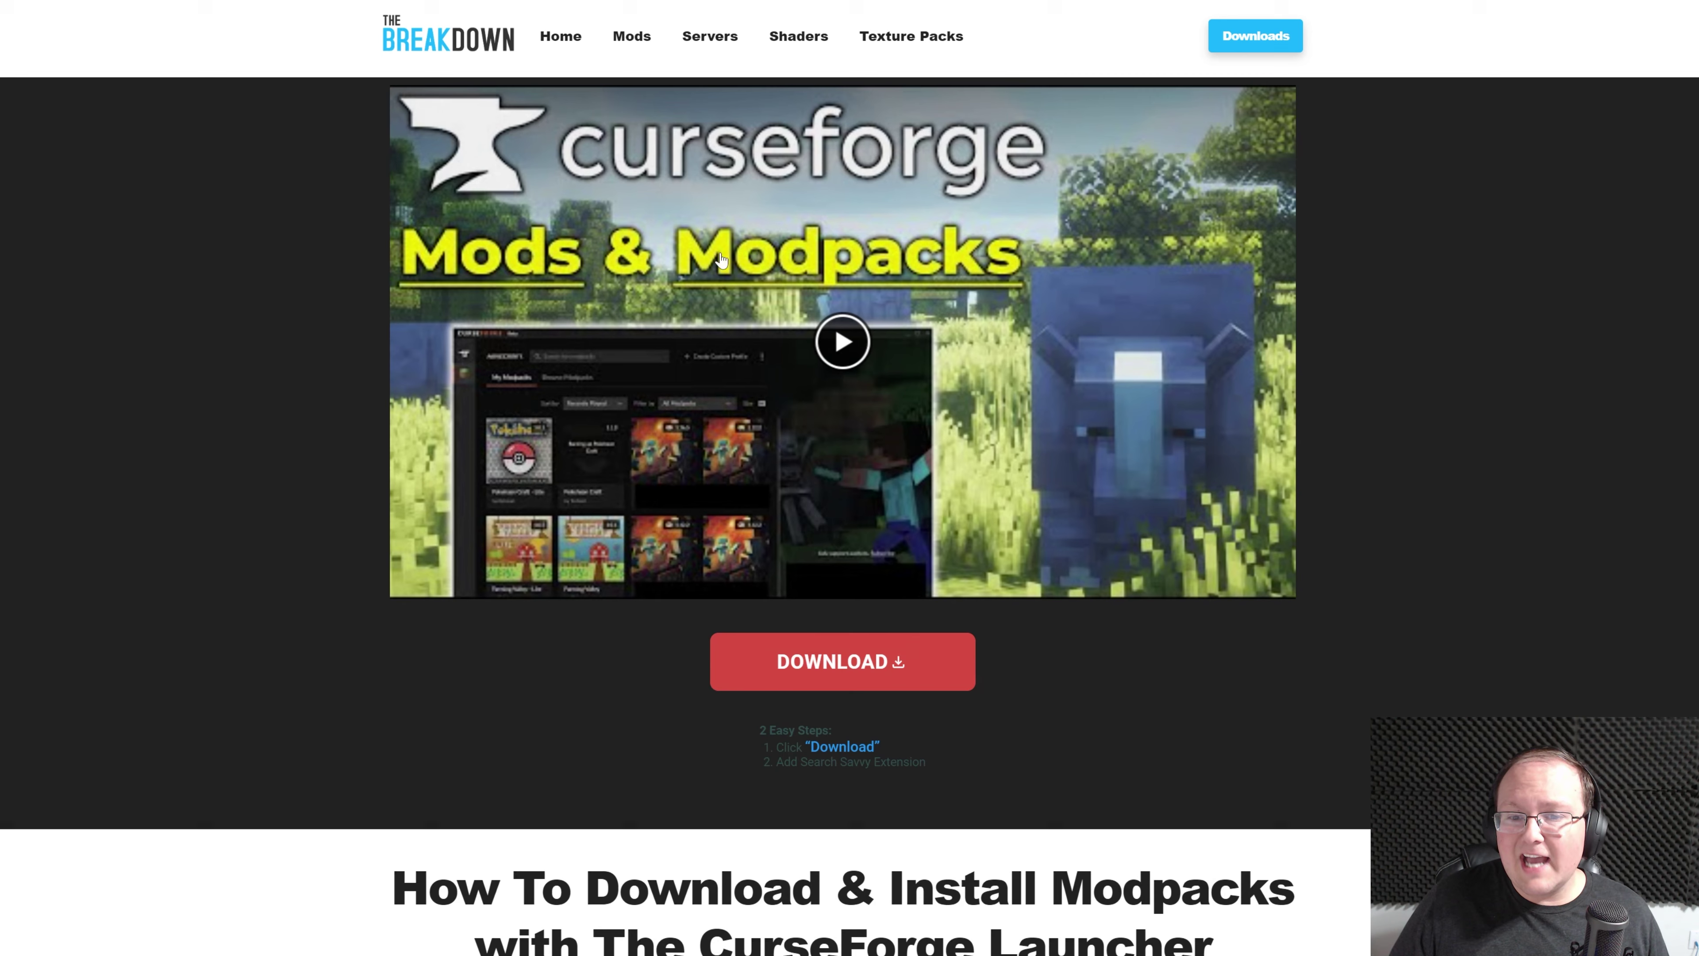
scroll(1457, 328, down, 5)
scroll(1455, 334, down, 8)
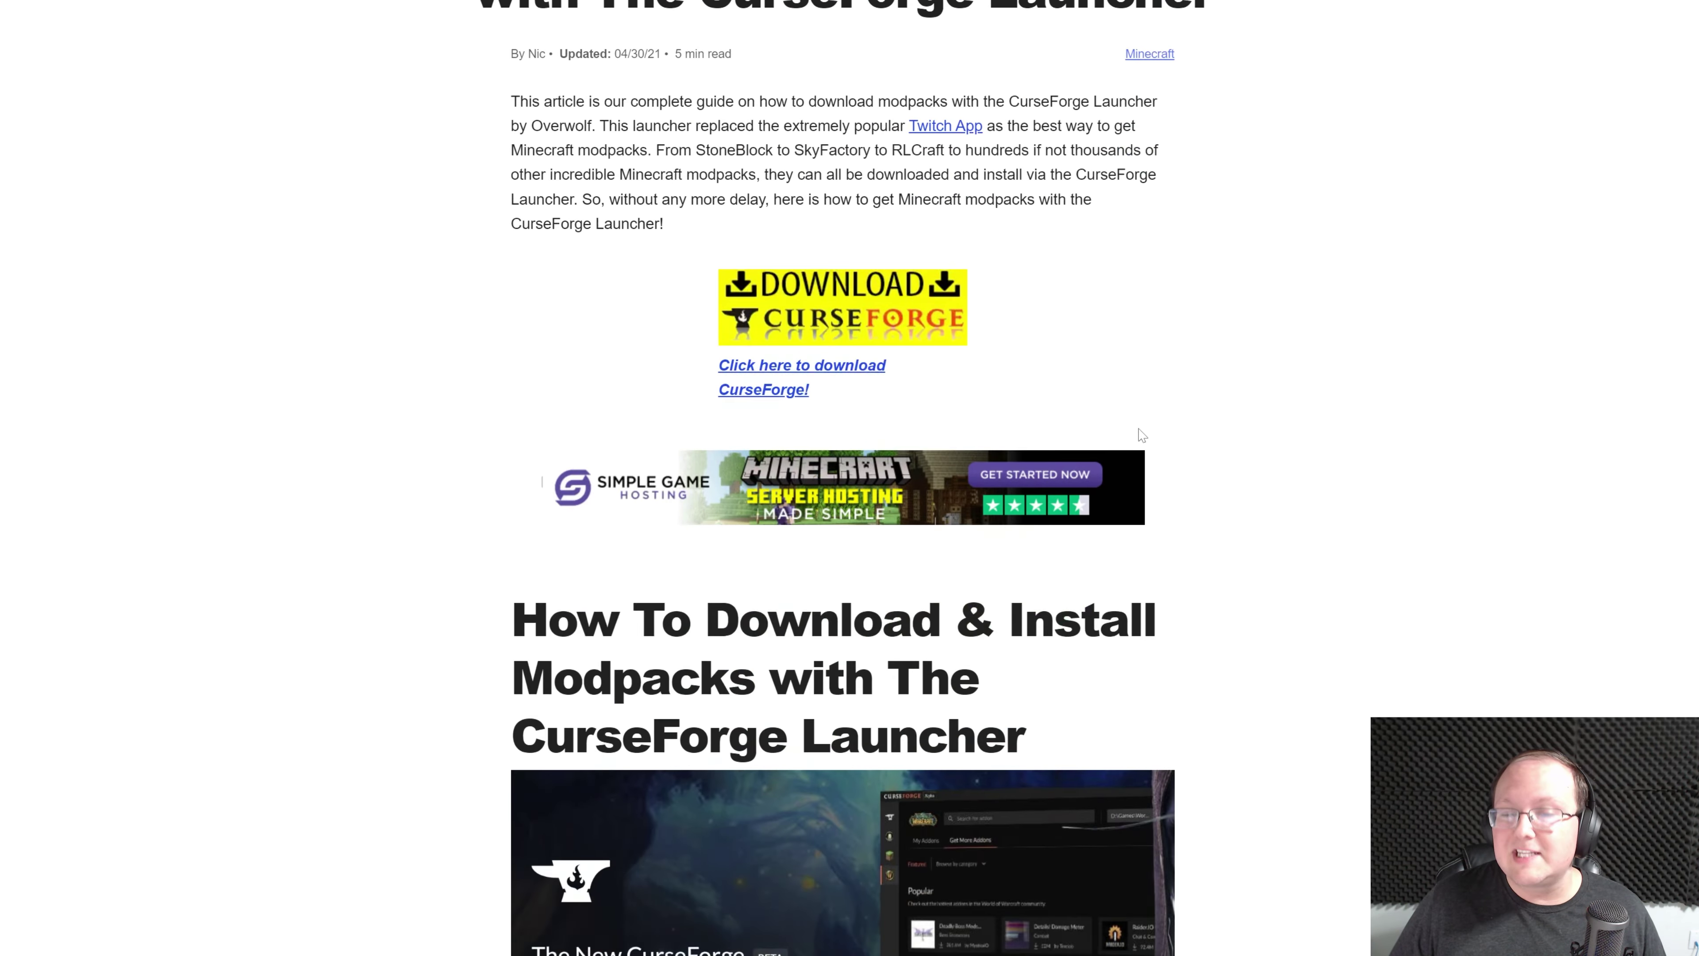
scroll(1059, 450, up, 5)
scroll(786, 442, down, 1)
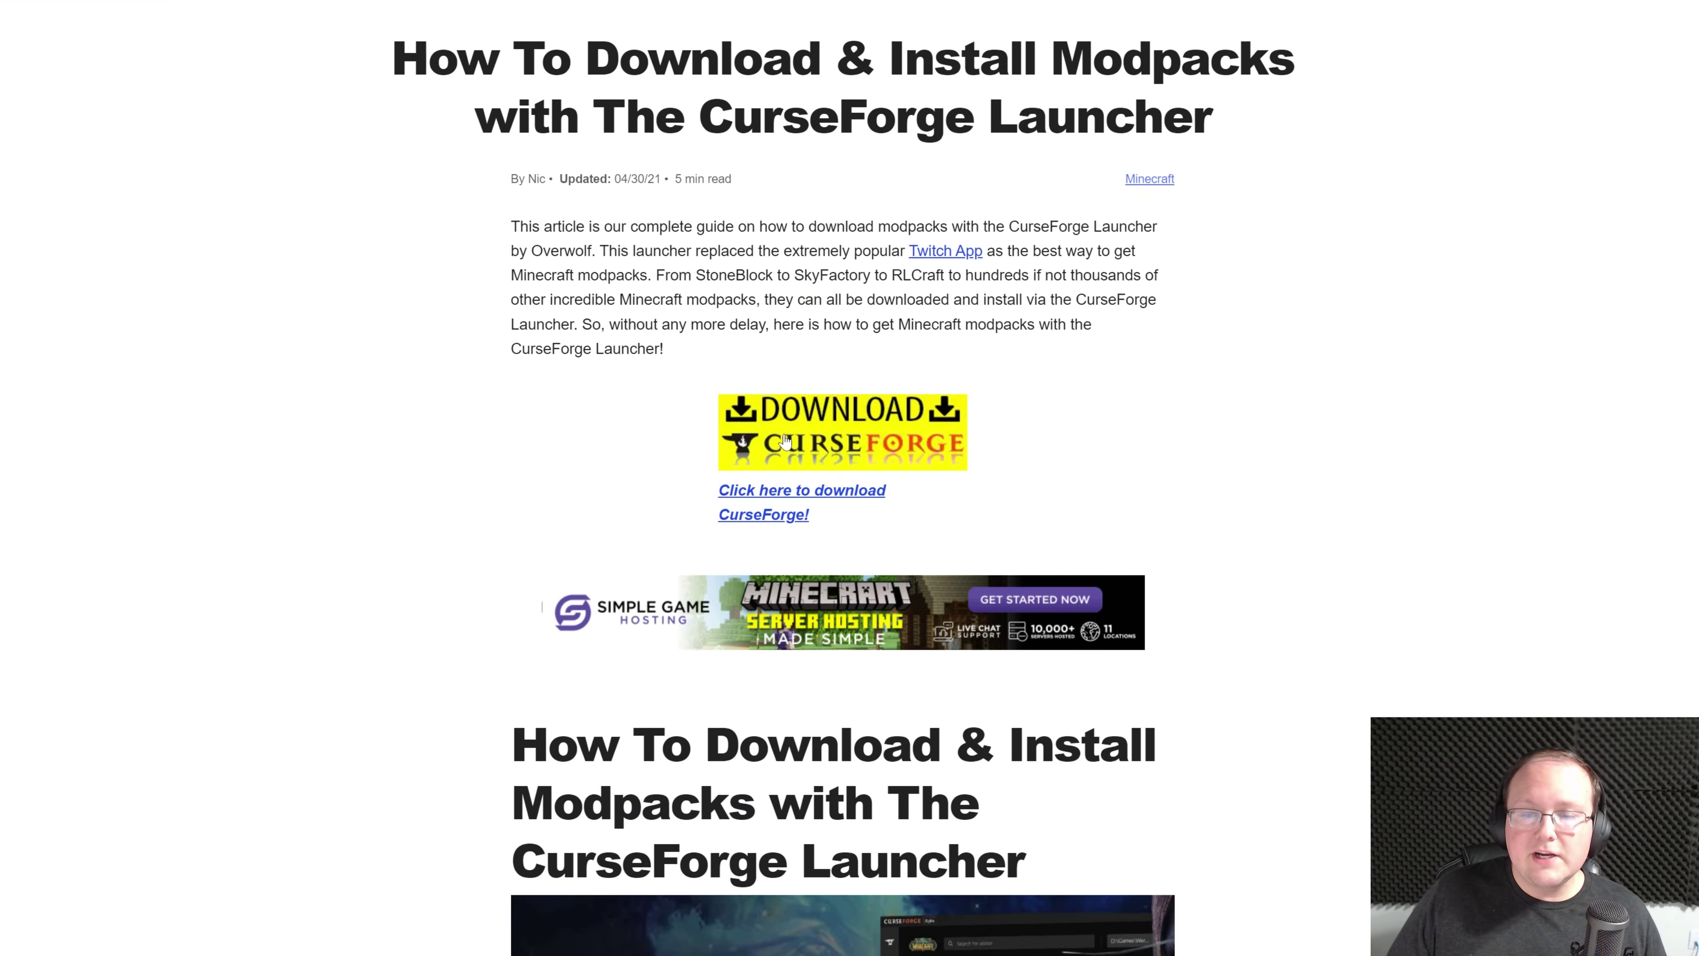
click(807, 454)
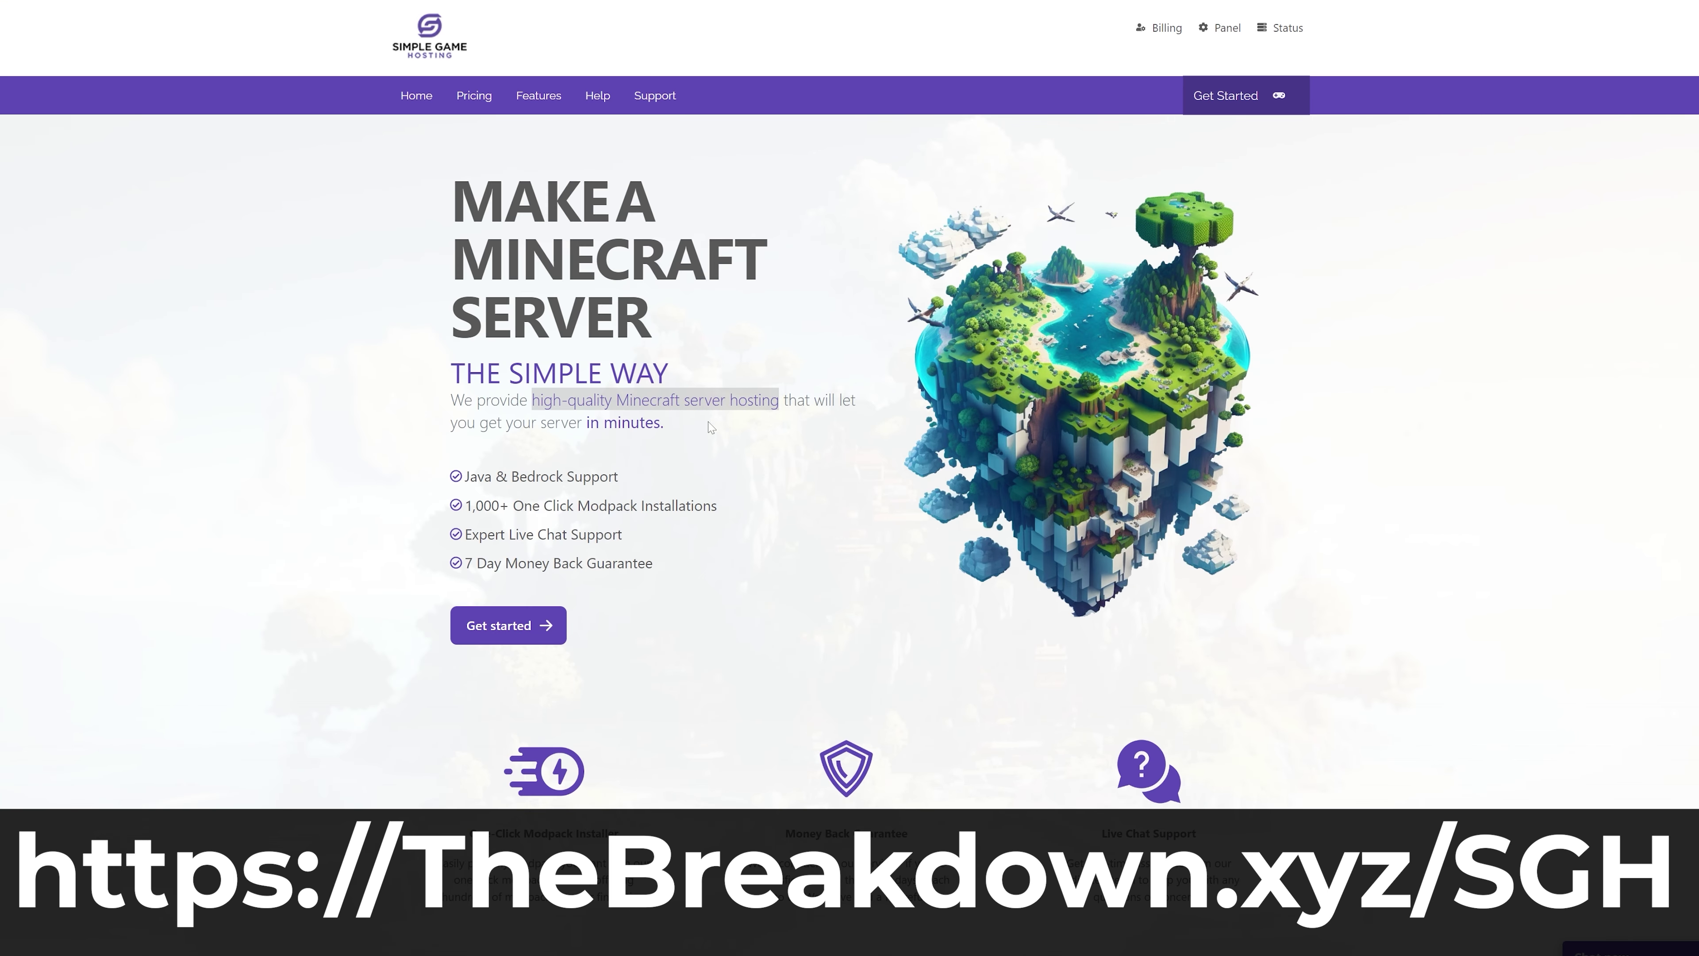
Review the Simple Game Hosting server features, highlight the expert live chat support entry, and follow the get started link.
drag(466, 534, 624, 534)
scroll(623, 533, down, 5)
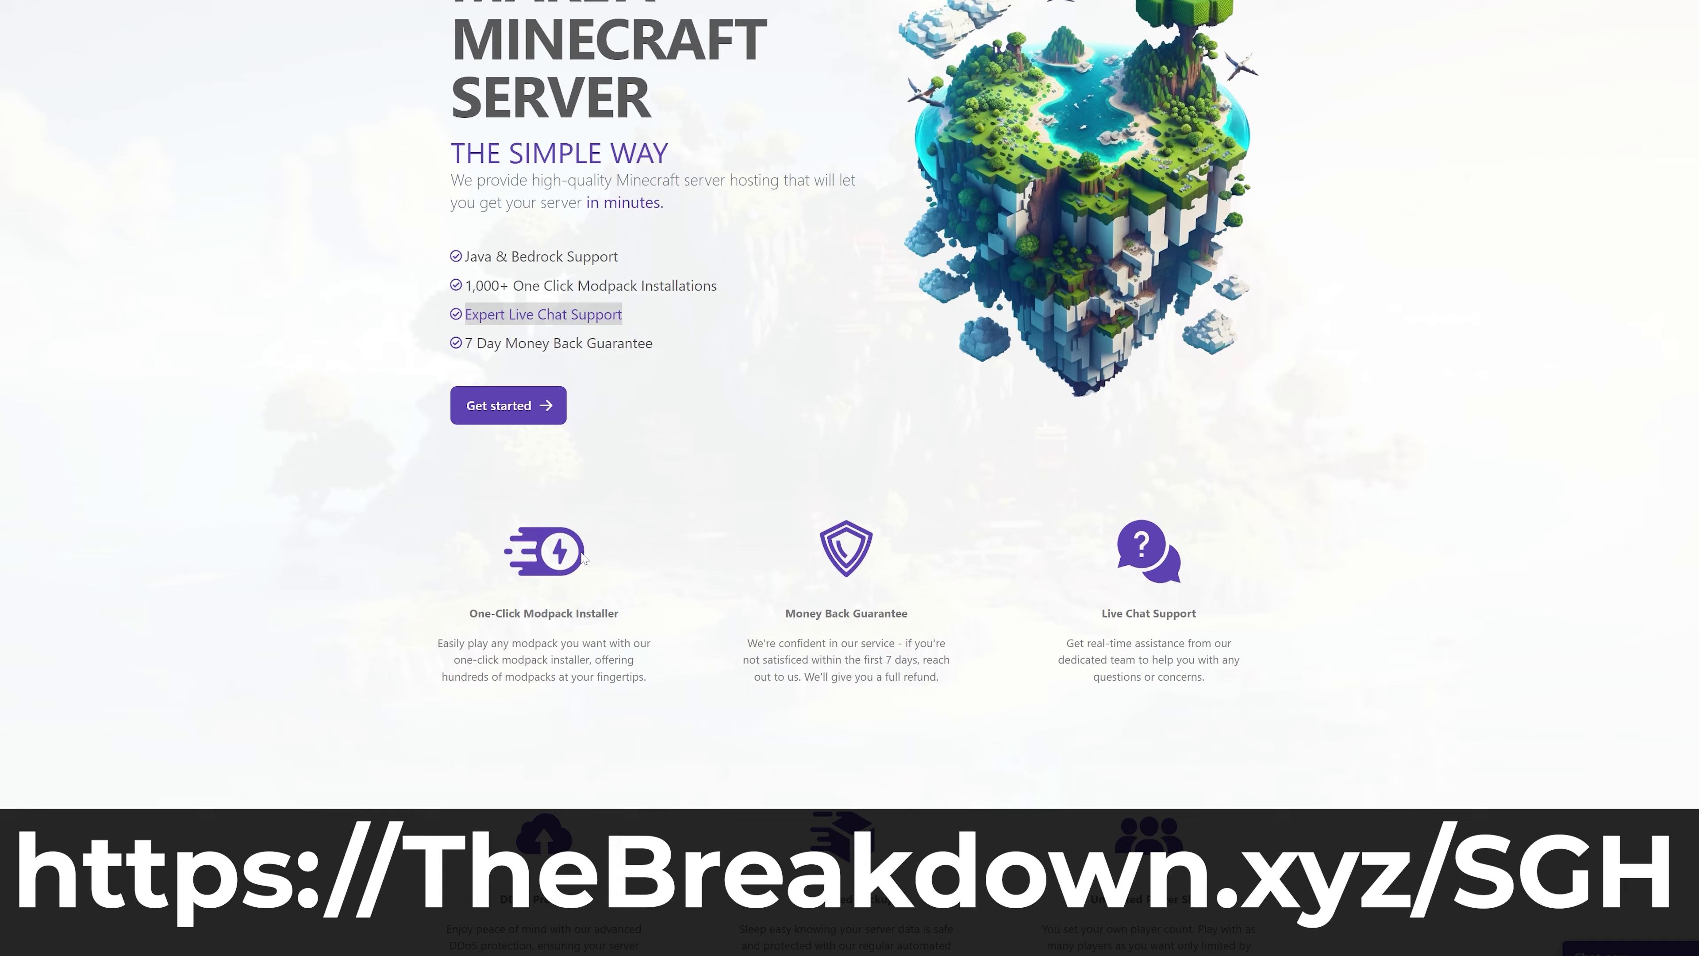
click(480, 479)
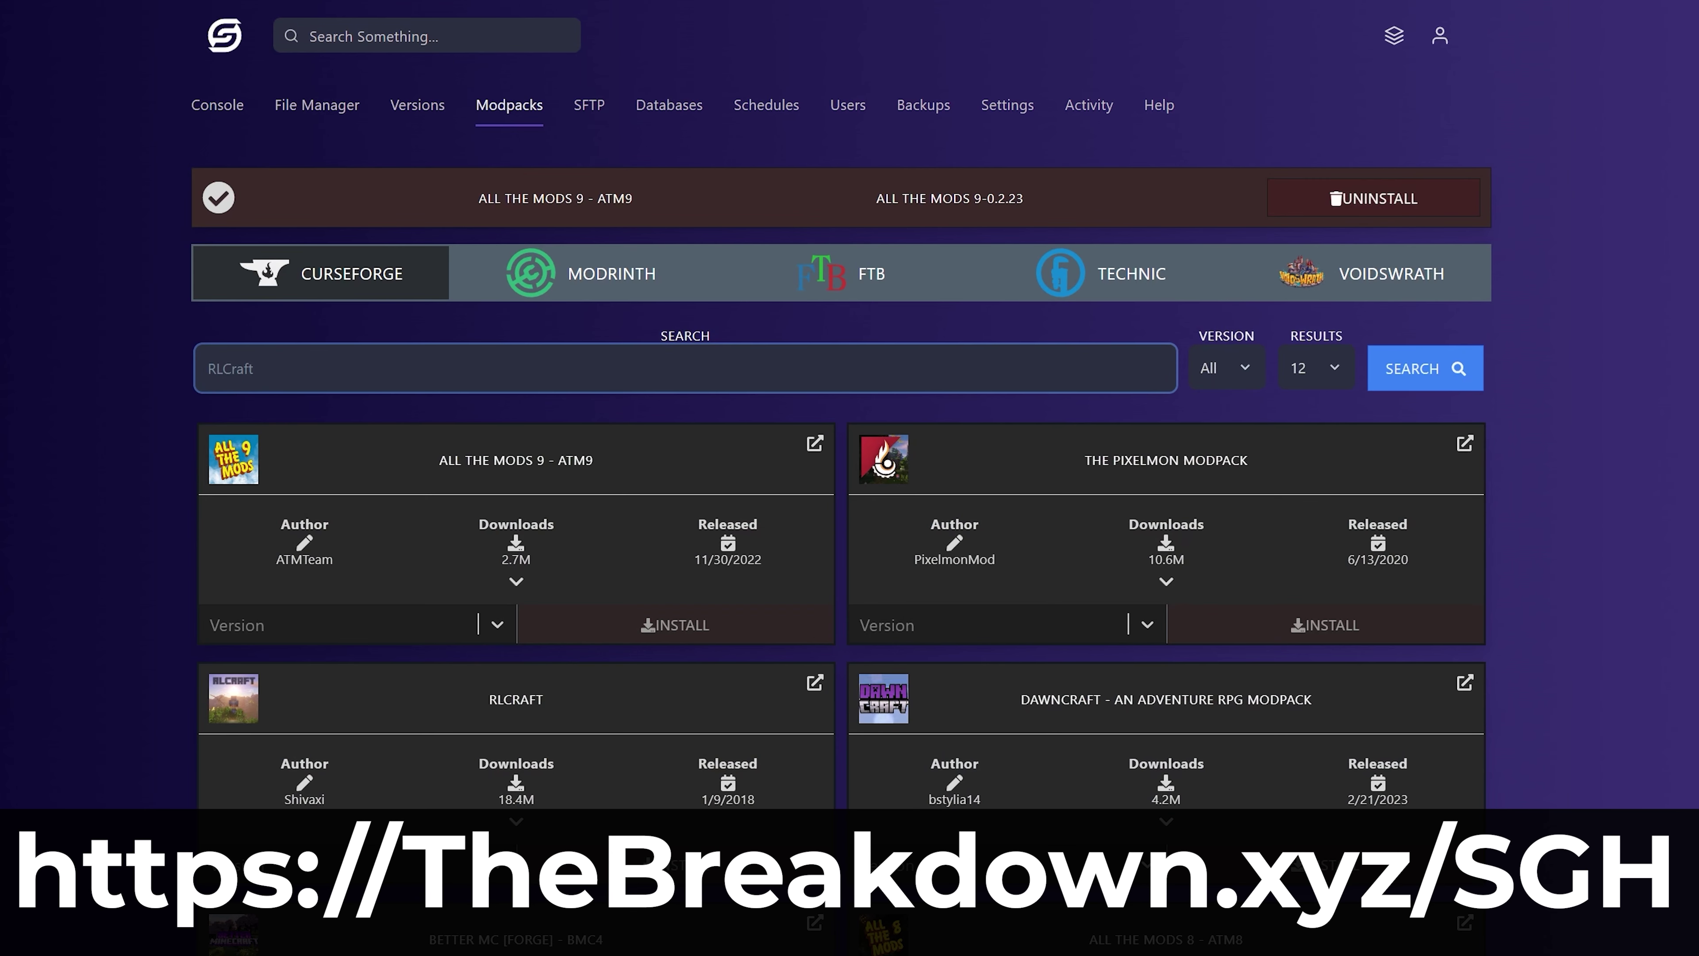
Search the hosting panel's CurseForge modpacks for Pixelmon and look over the help center's popular articles.
text(Pixelmon)
key(Return)
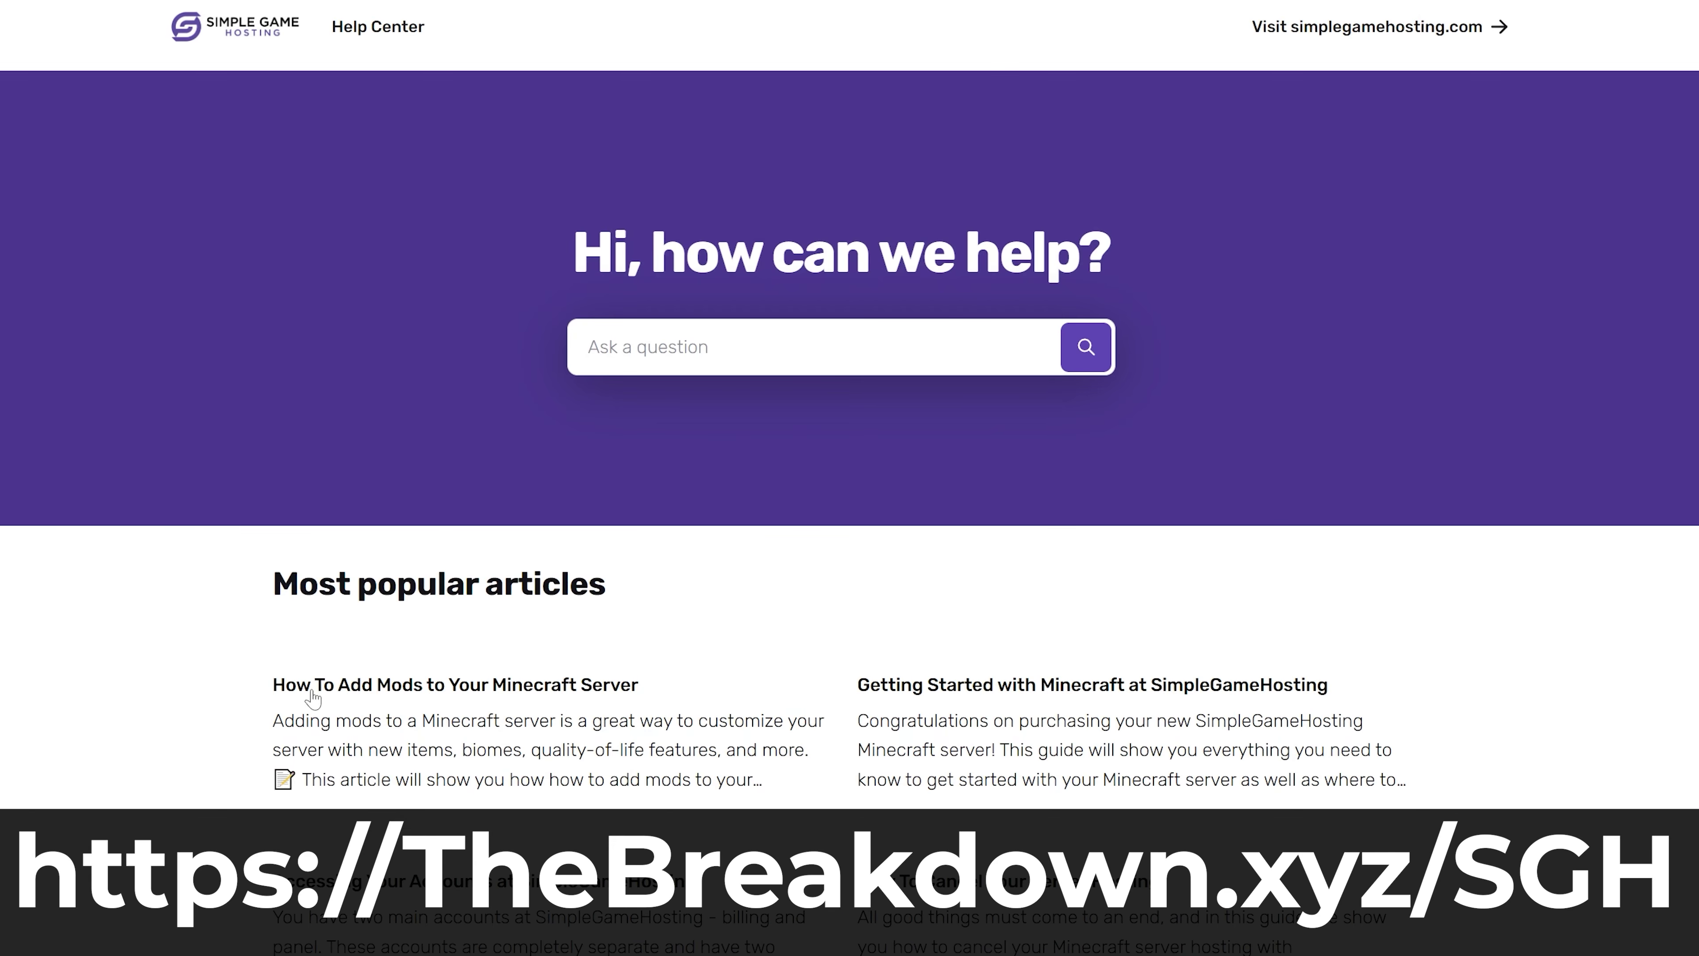
scroll(746, 679, down, 20)
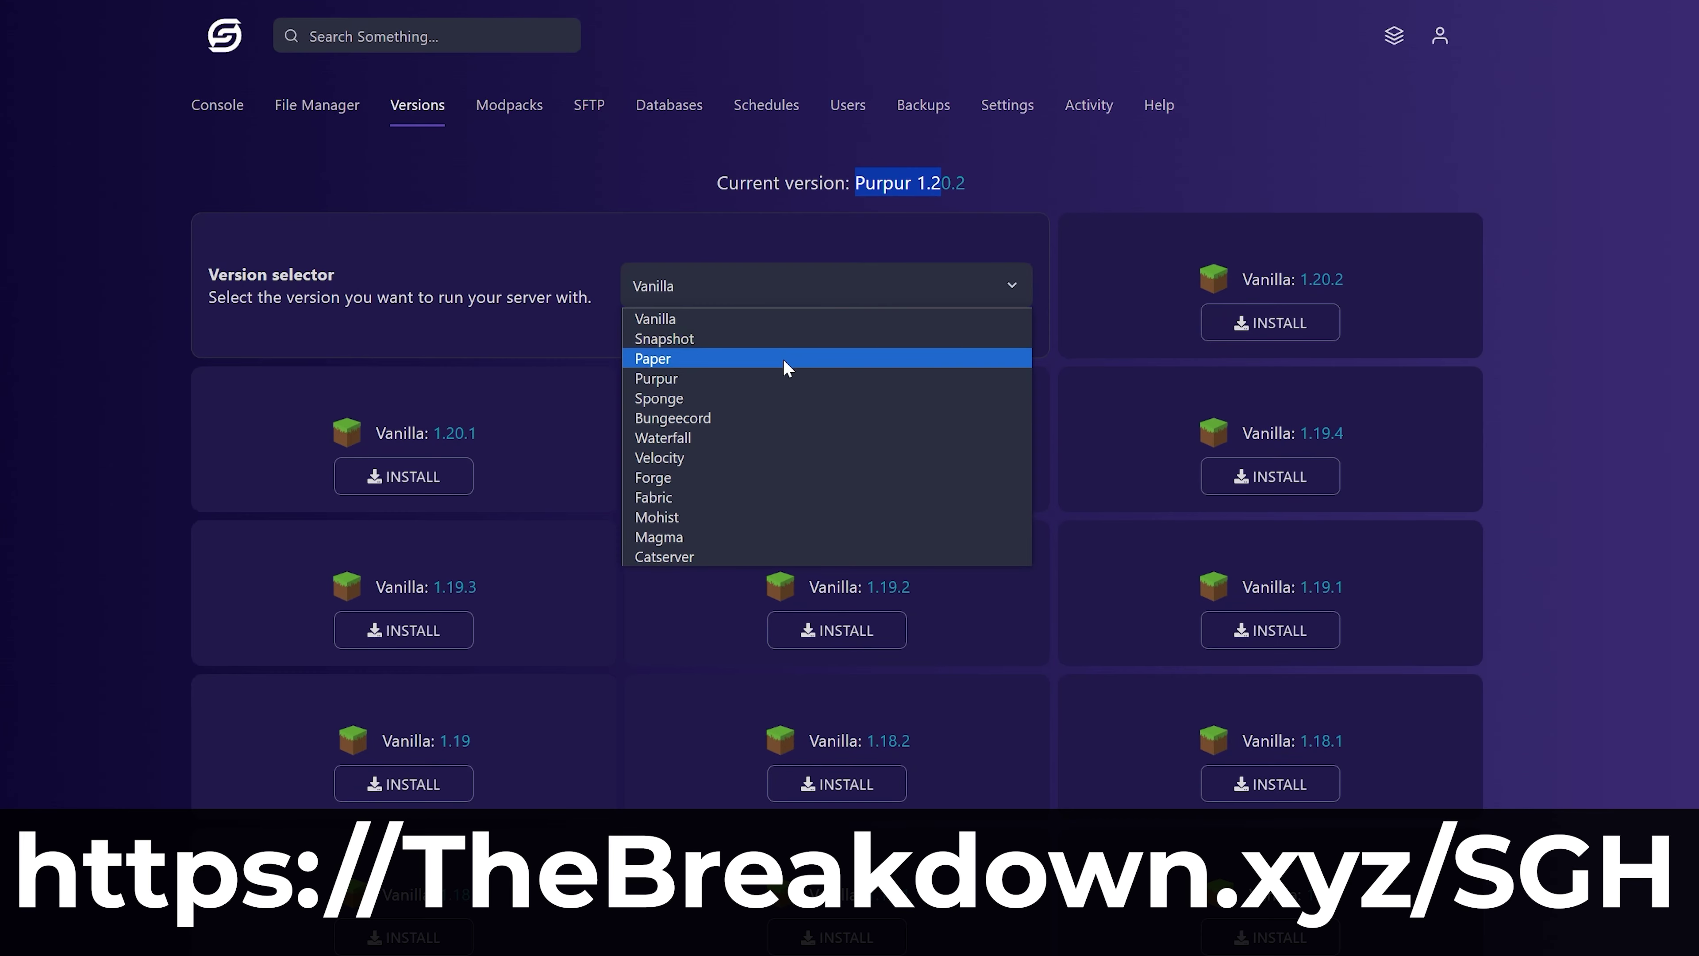
Choose Forge in the server's version selector and install the first offered version, then highlight the site's easy-to-install modpacks heading.
click(779, 479)
click(1239, 339)
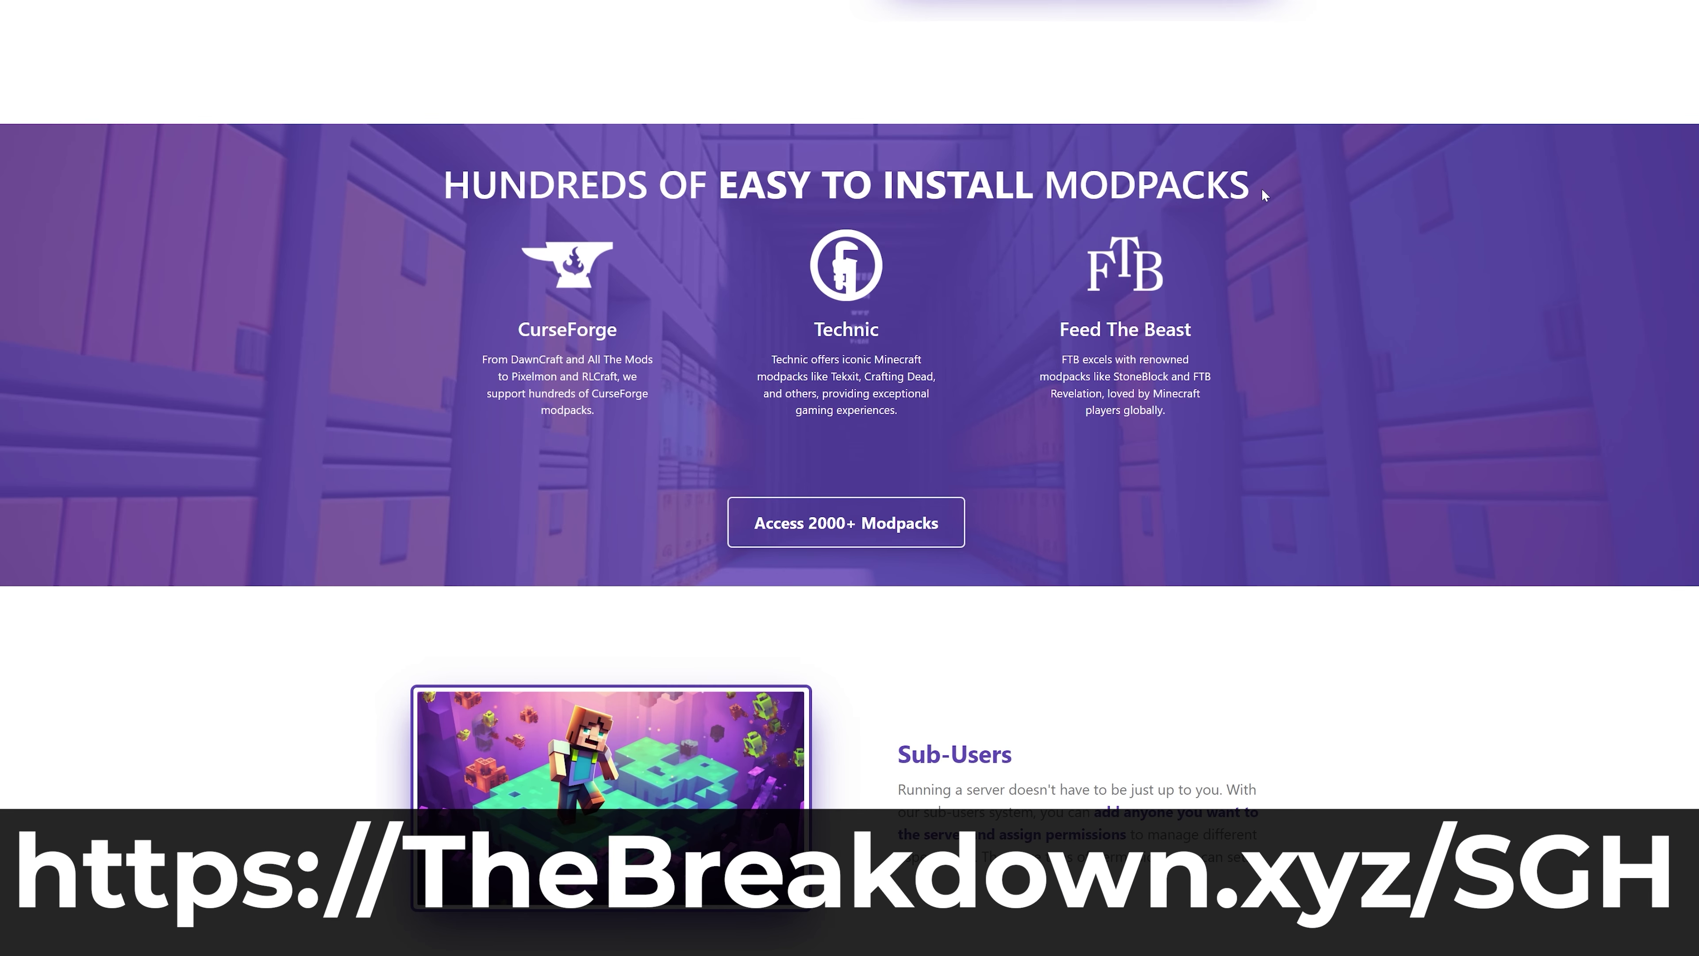
drag(1263, 194, 457, 218)
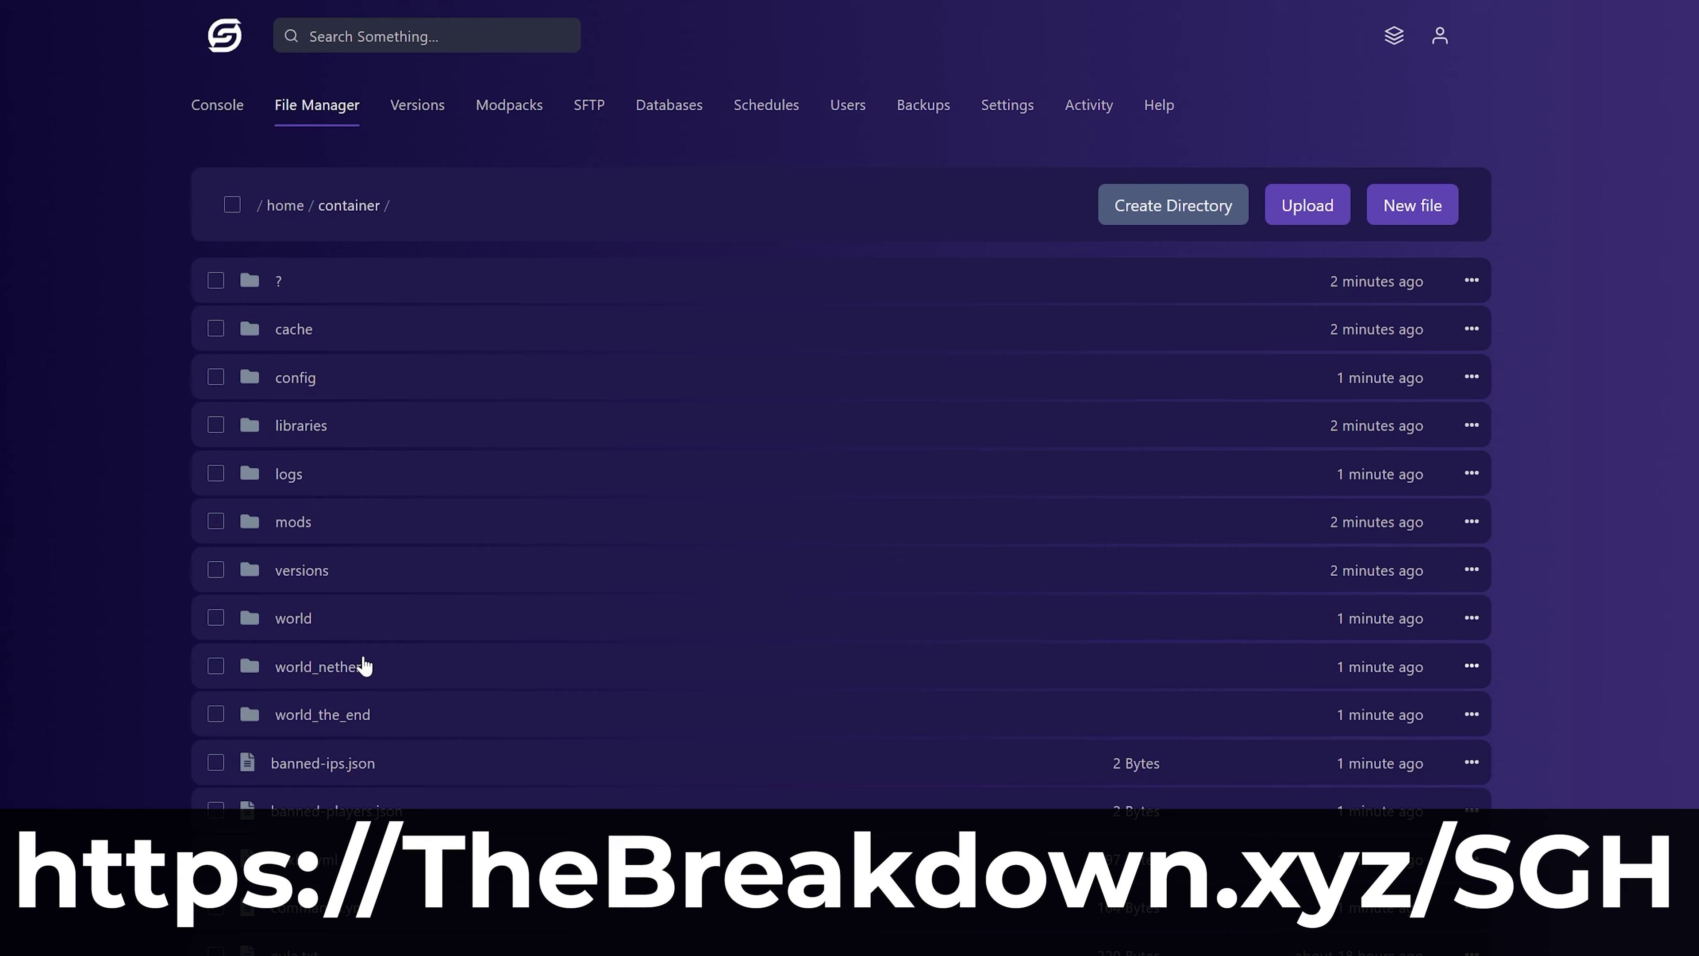
Browse the server's container files and read through the guide on setting up modpacks on a Minecraft server.
scroll(363, 665, down, 3)
click(333, 796)
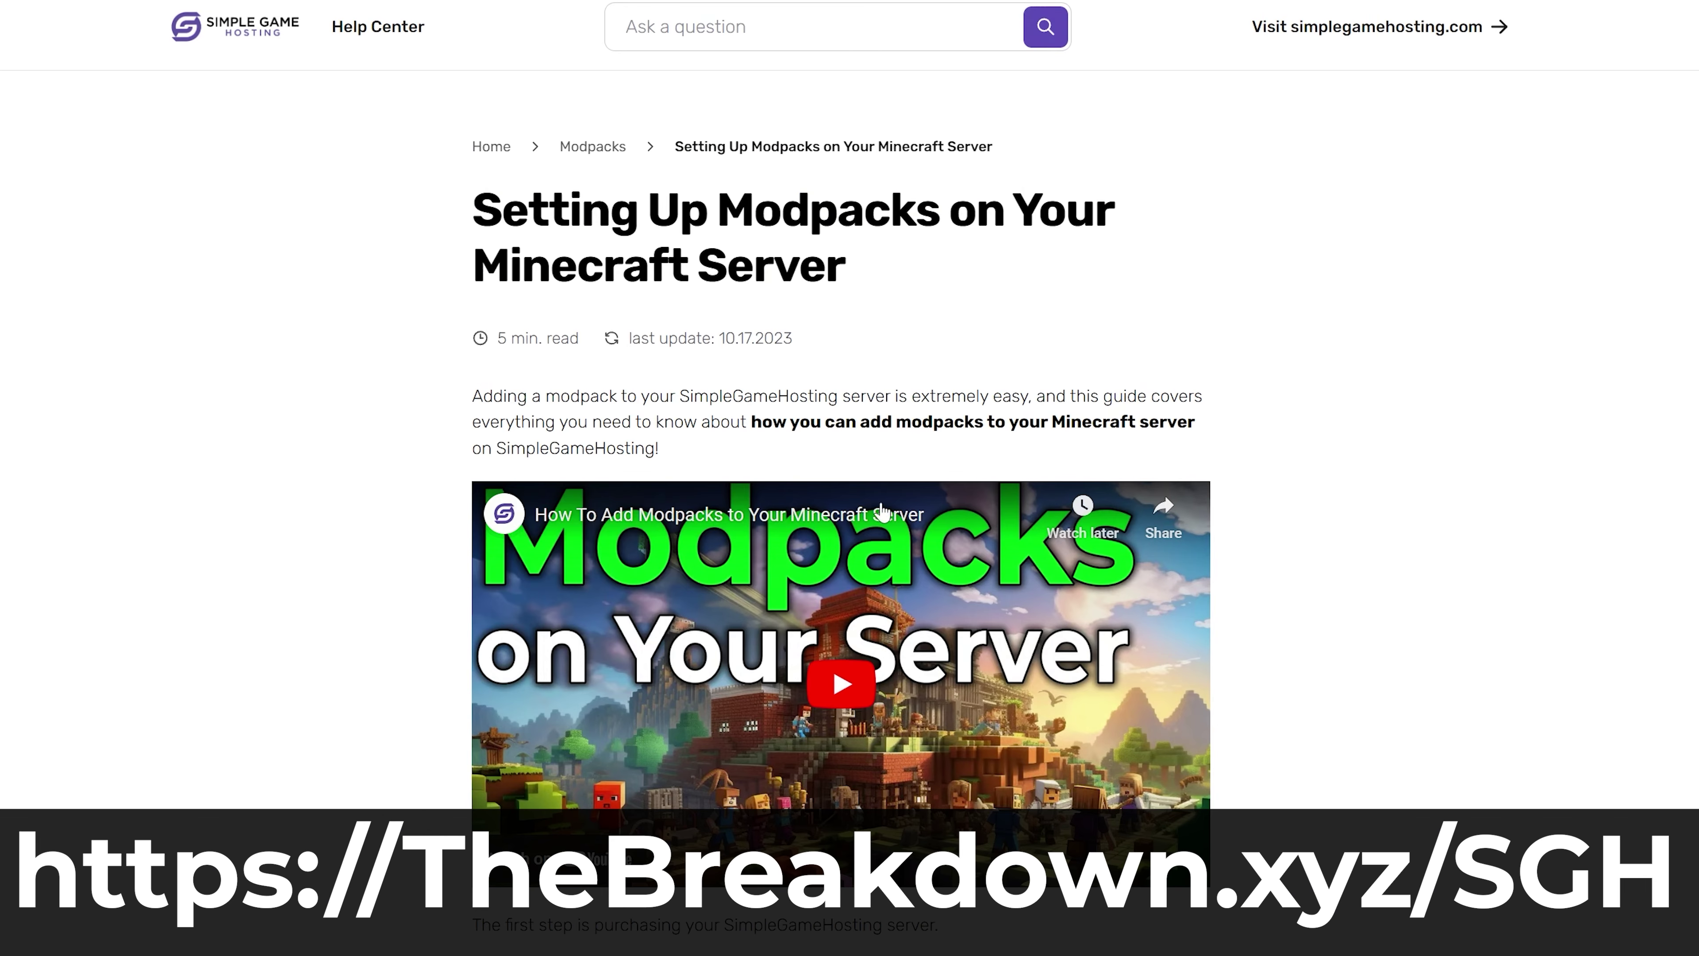
scroll(840, 468, down, 15)
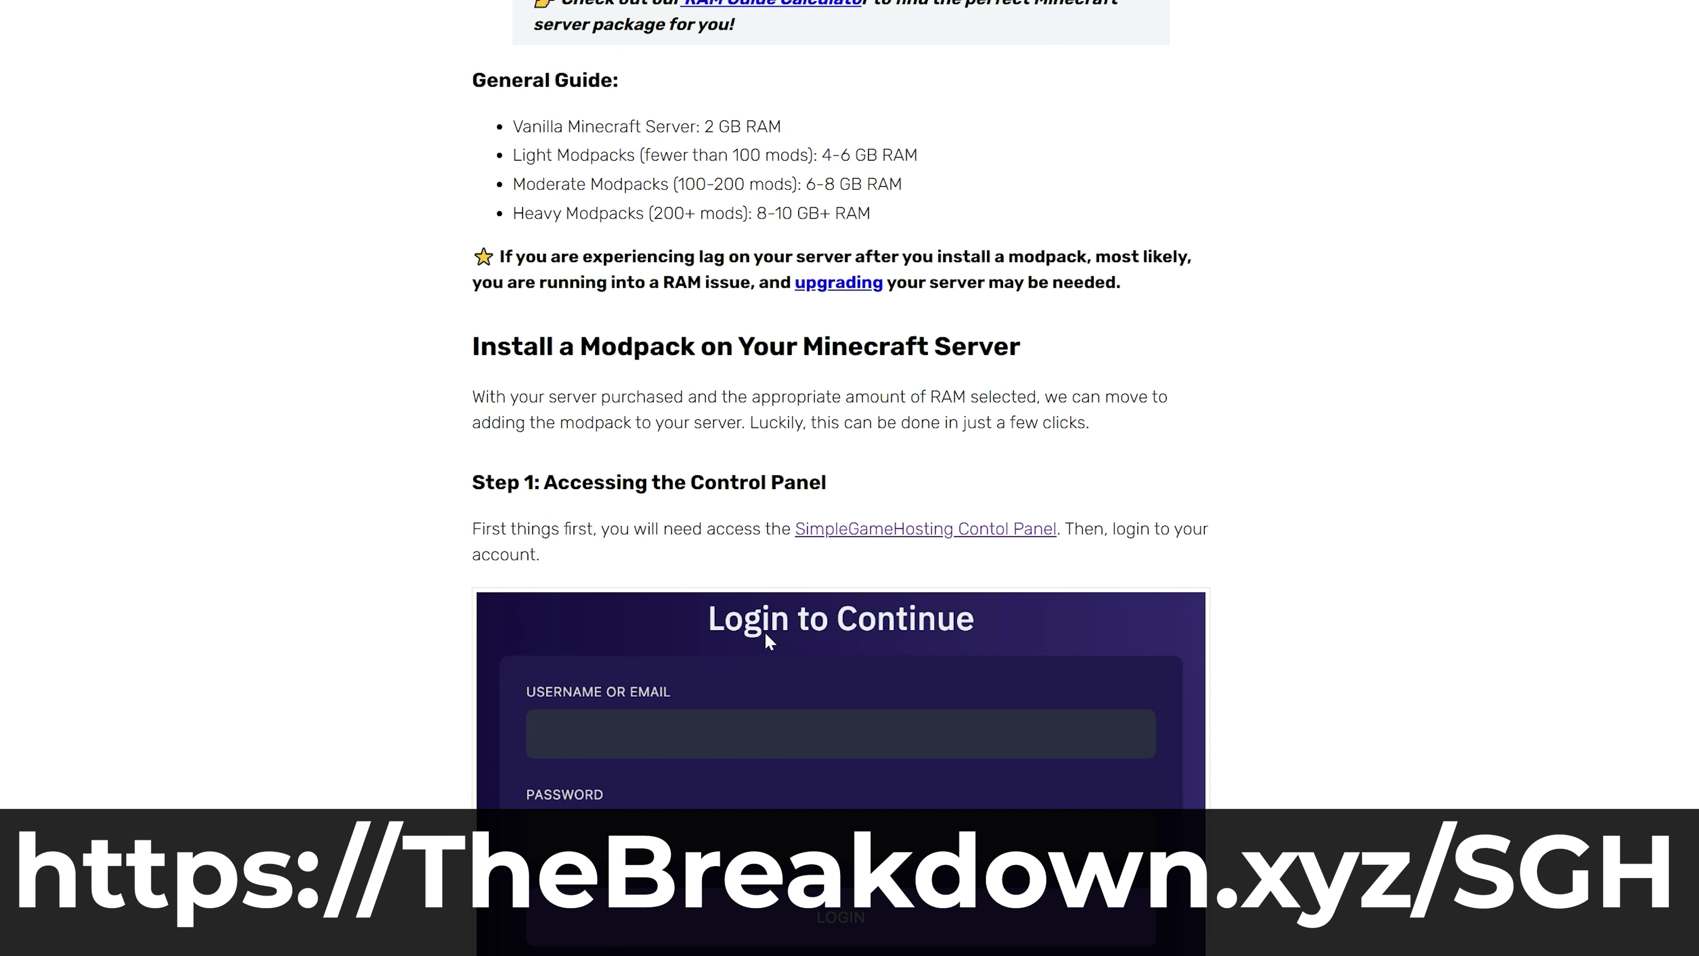
scroll(763, 631, down, 20)
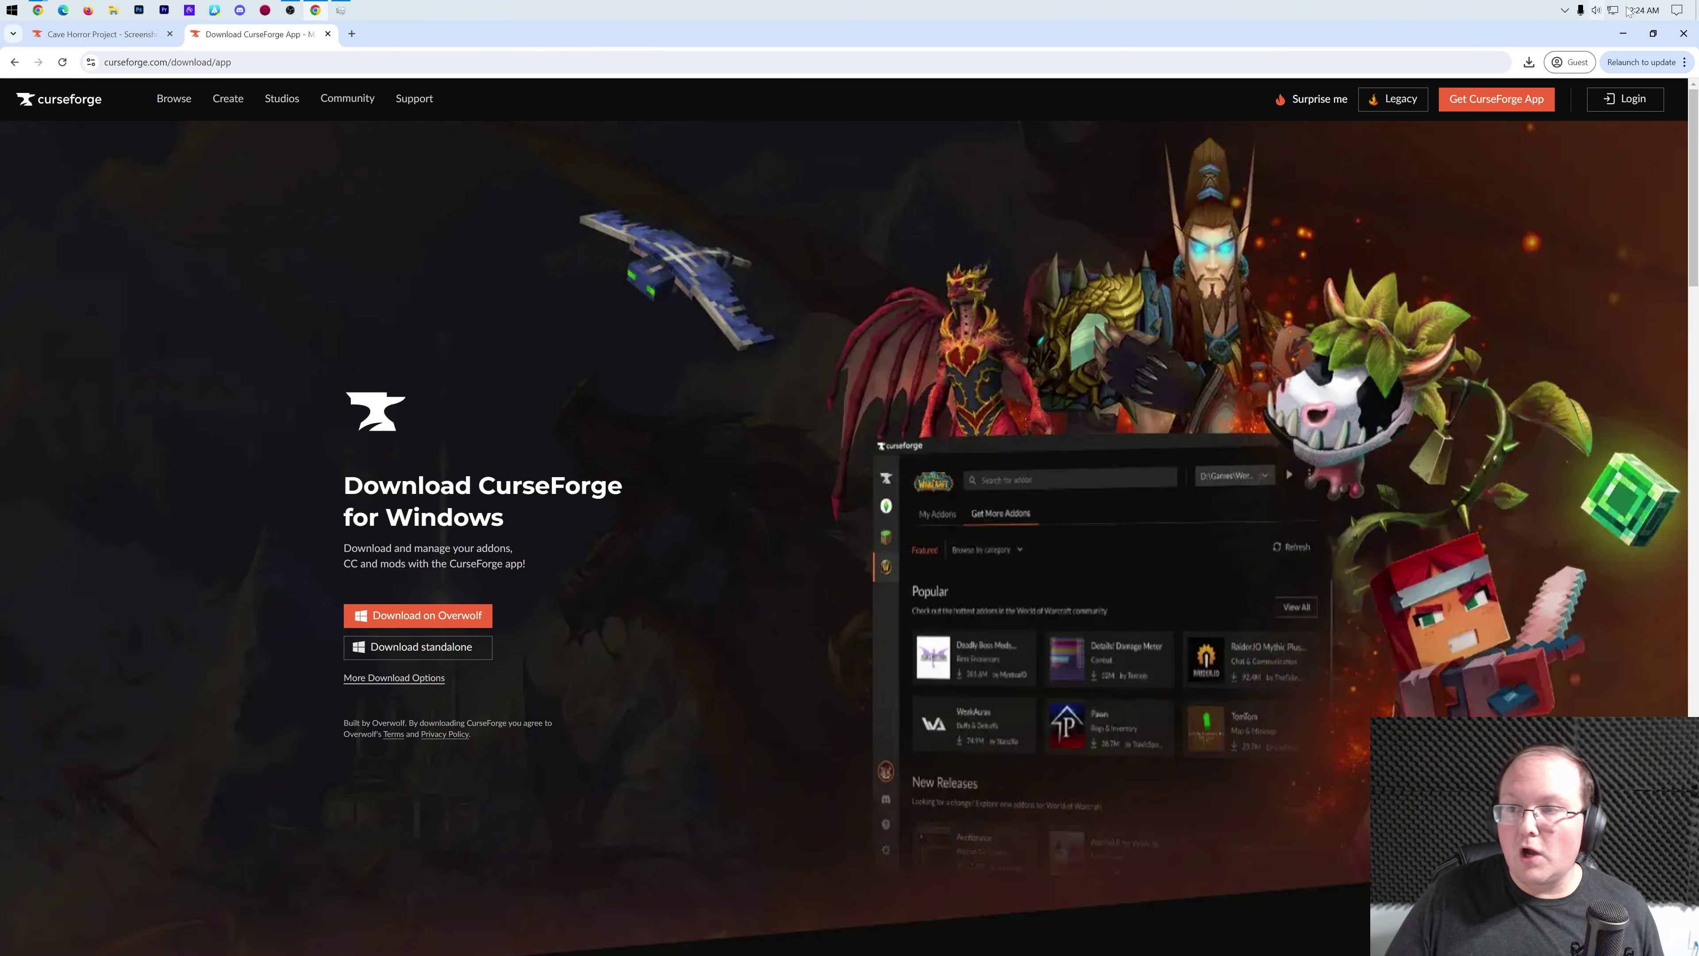
Open the Downloads folder and move CurseForge Windows - Installer.exe onto the desktop.
click(1625, 33)
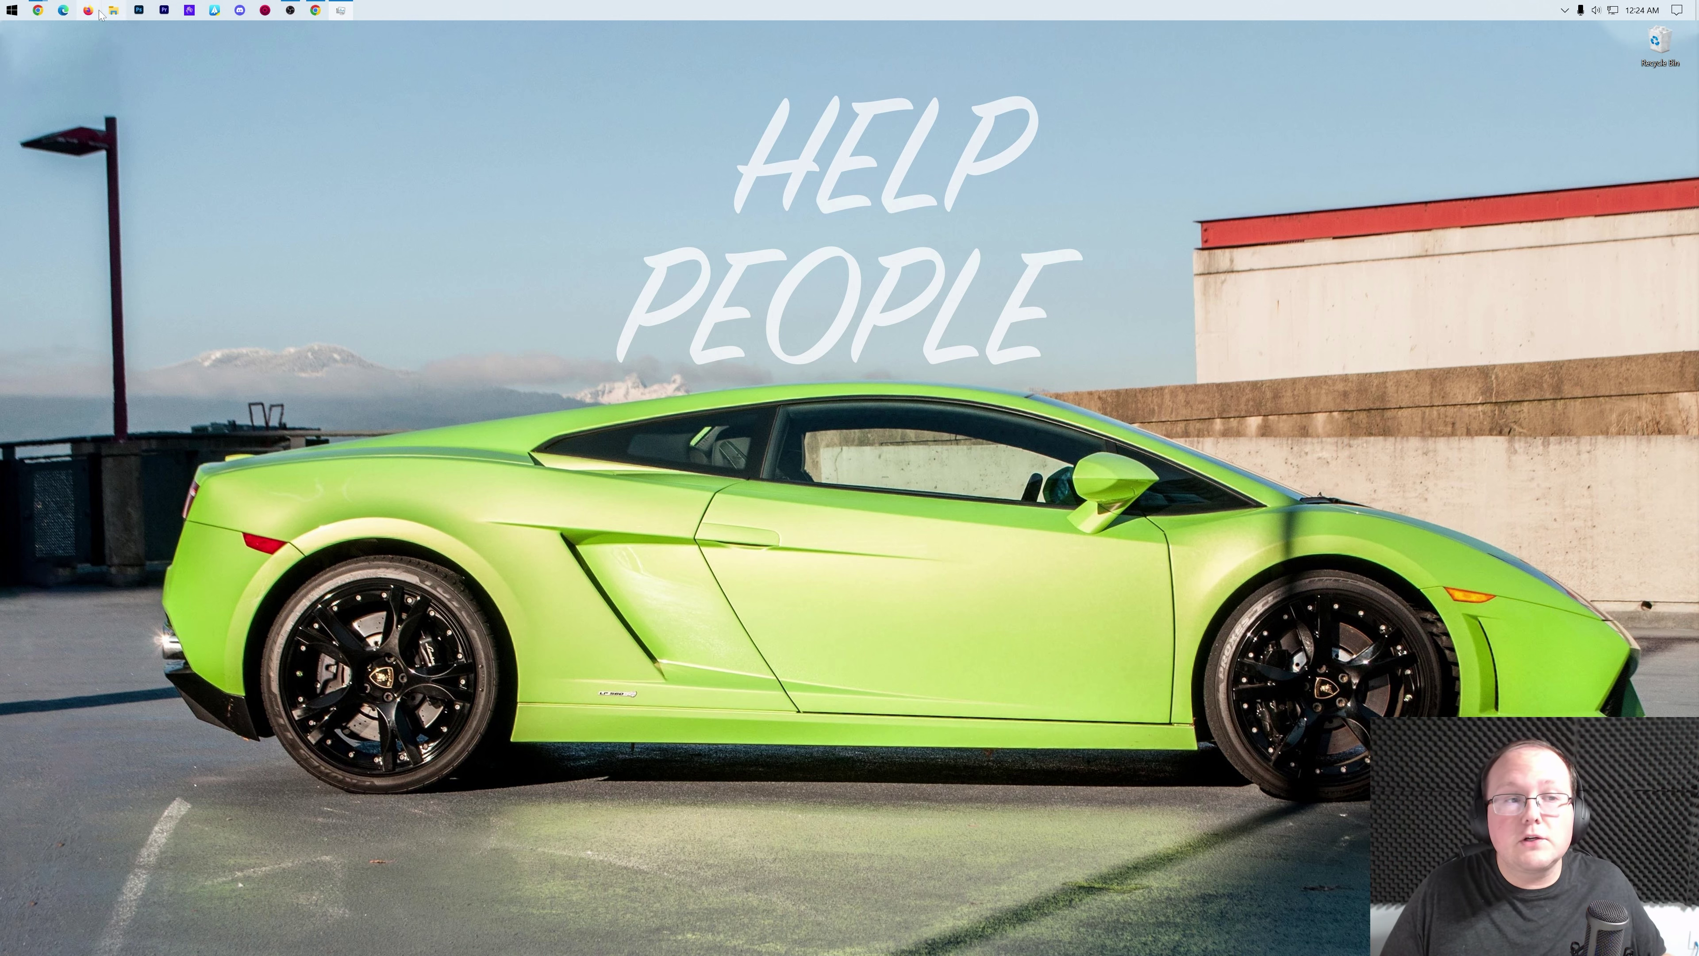
click(112, 10)
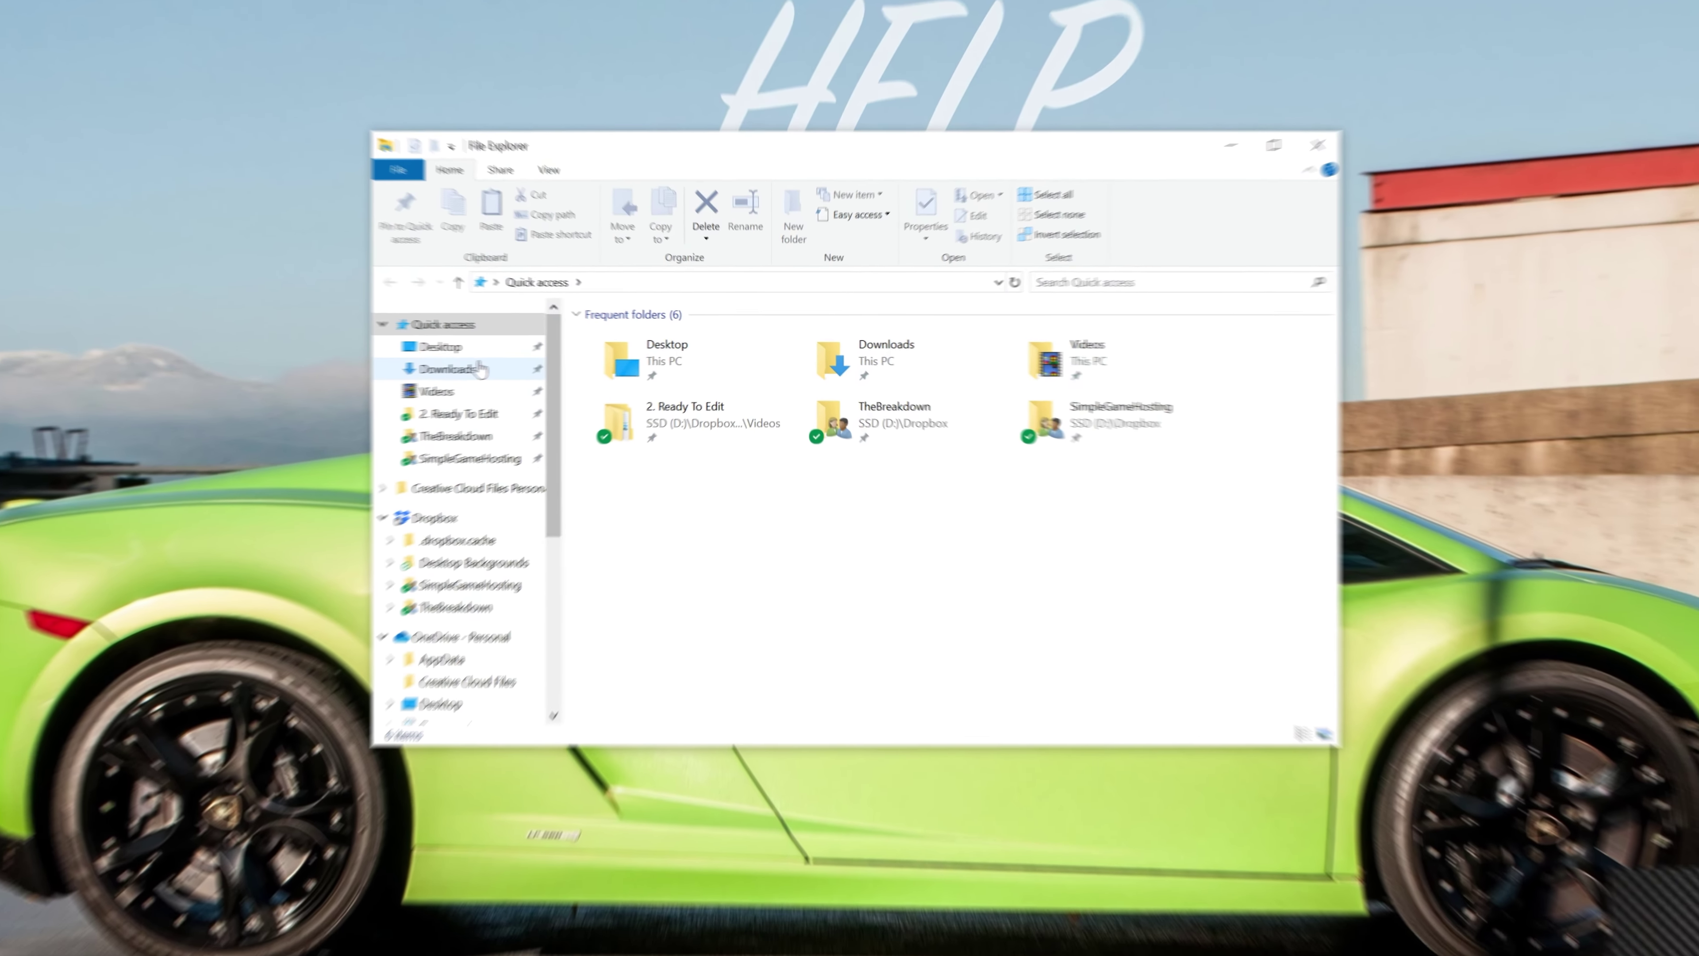
click(563, 361)
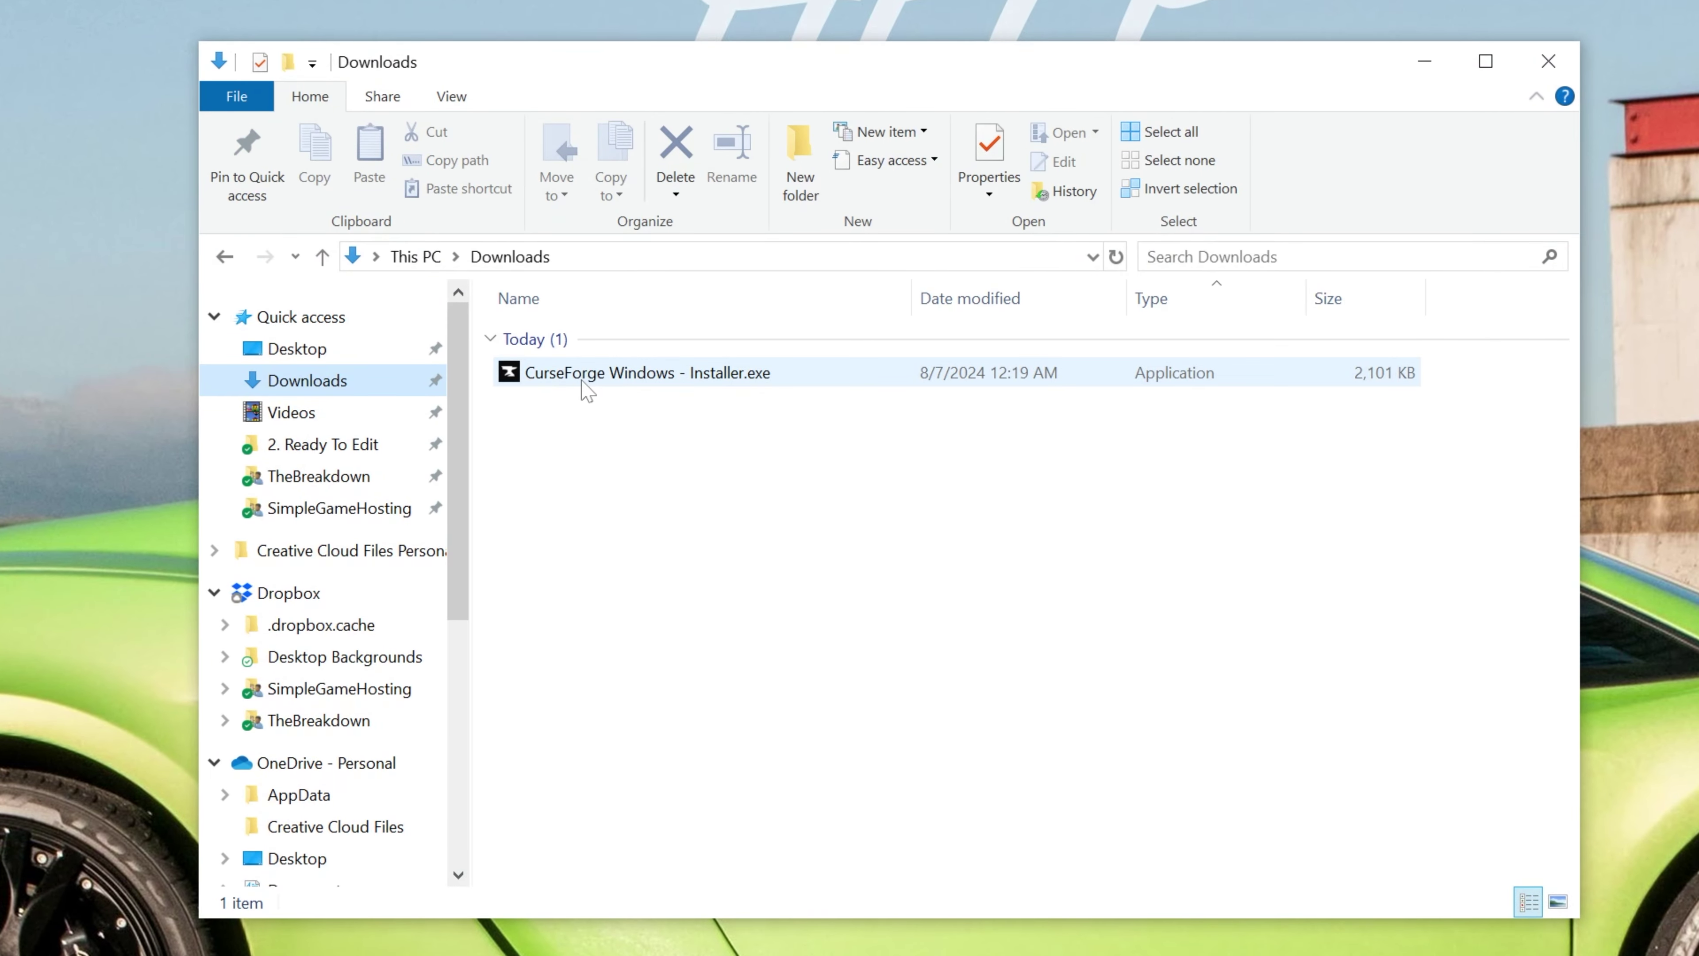
click(588, 383)
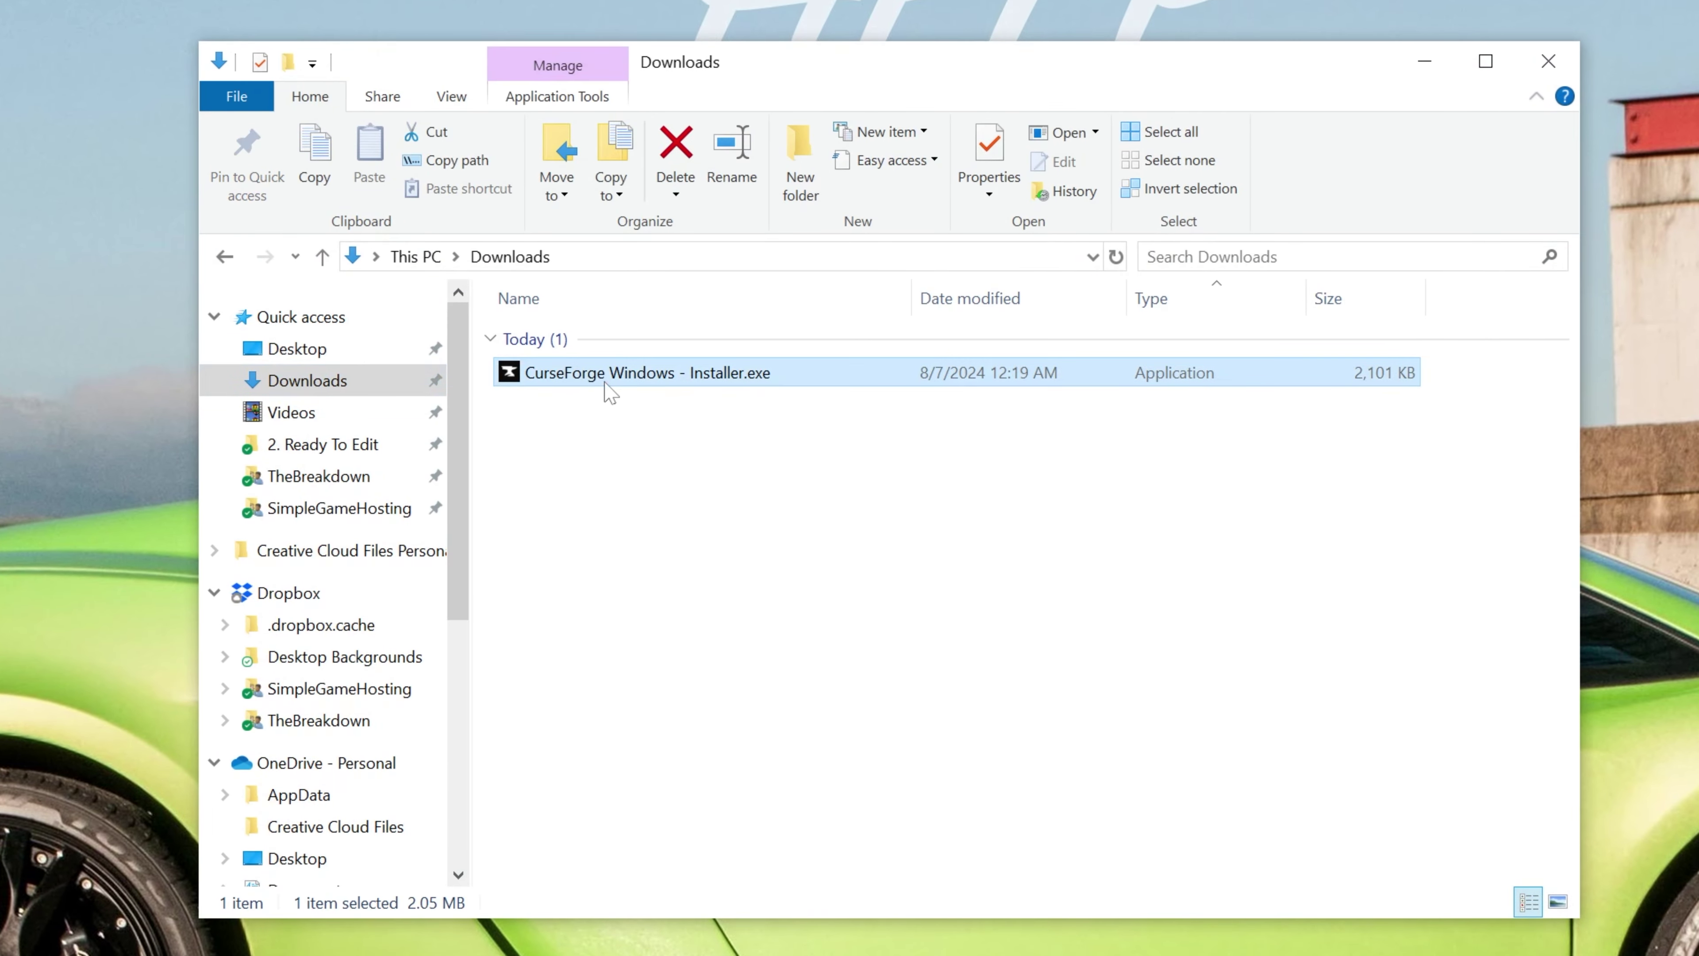
drag(632, 392, 569, 0)
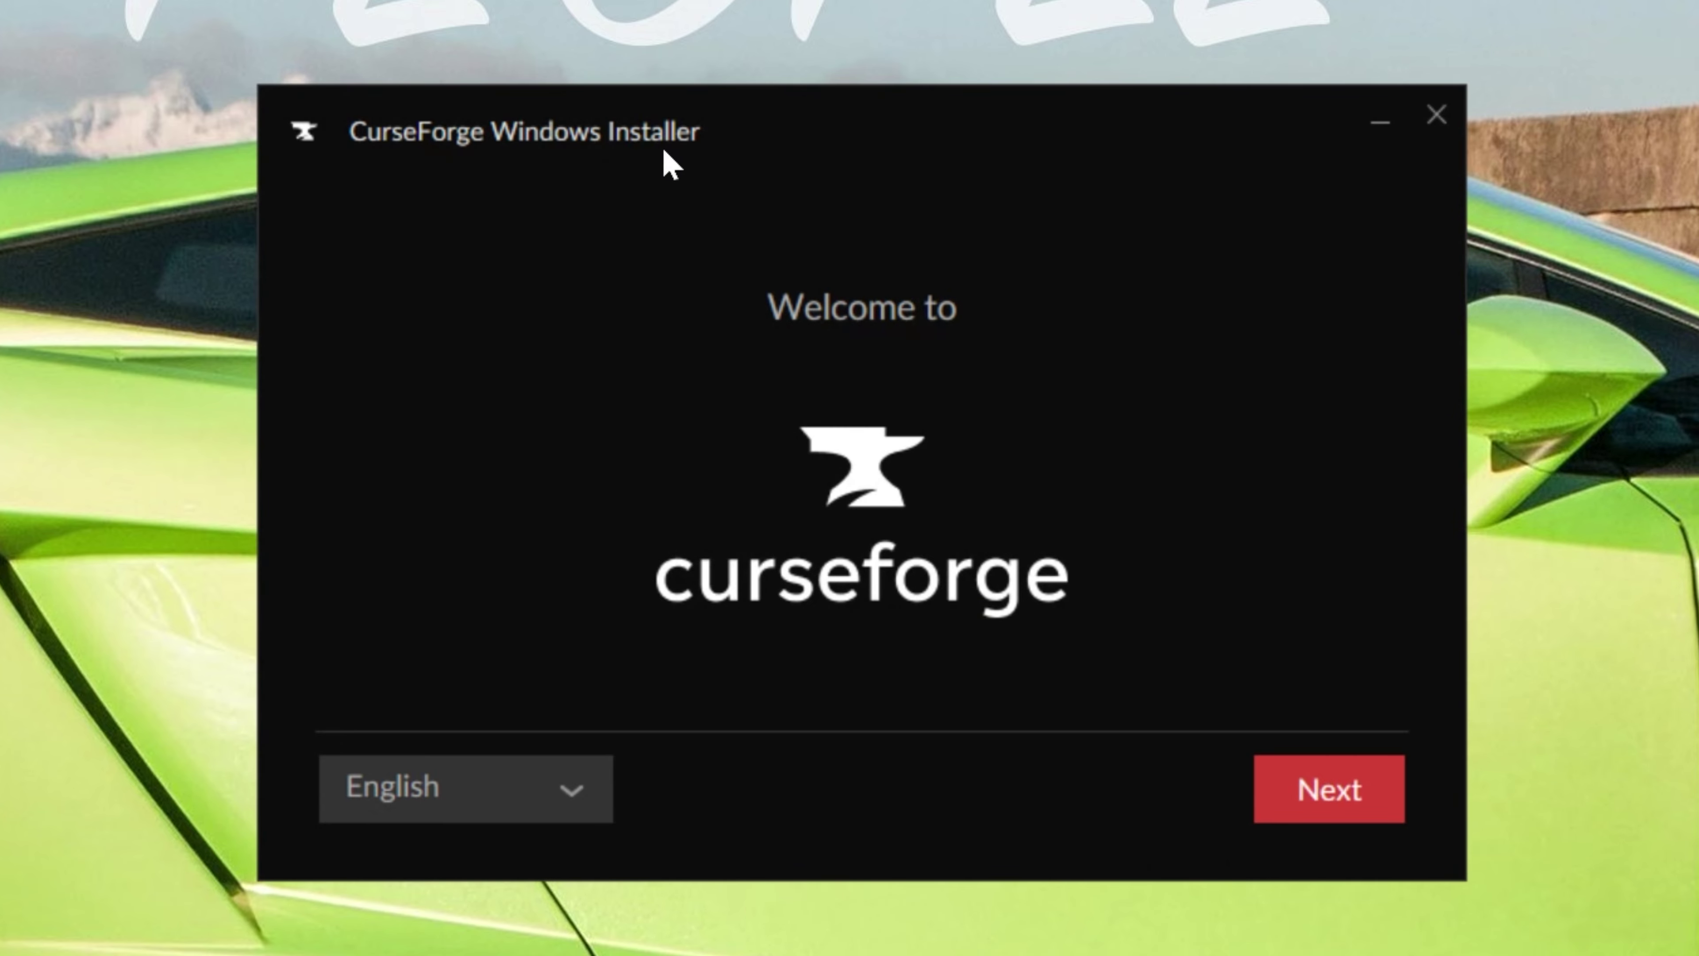
Accept the terms of use and privacy policy in the CurseForge installer, and install to the default folder.
click(1370, 776)
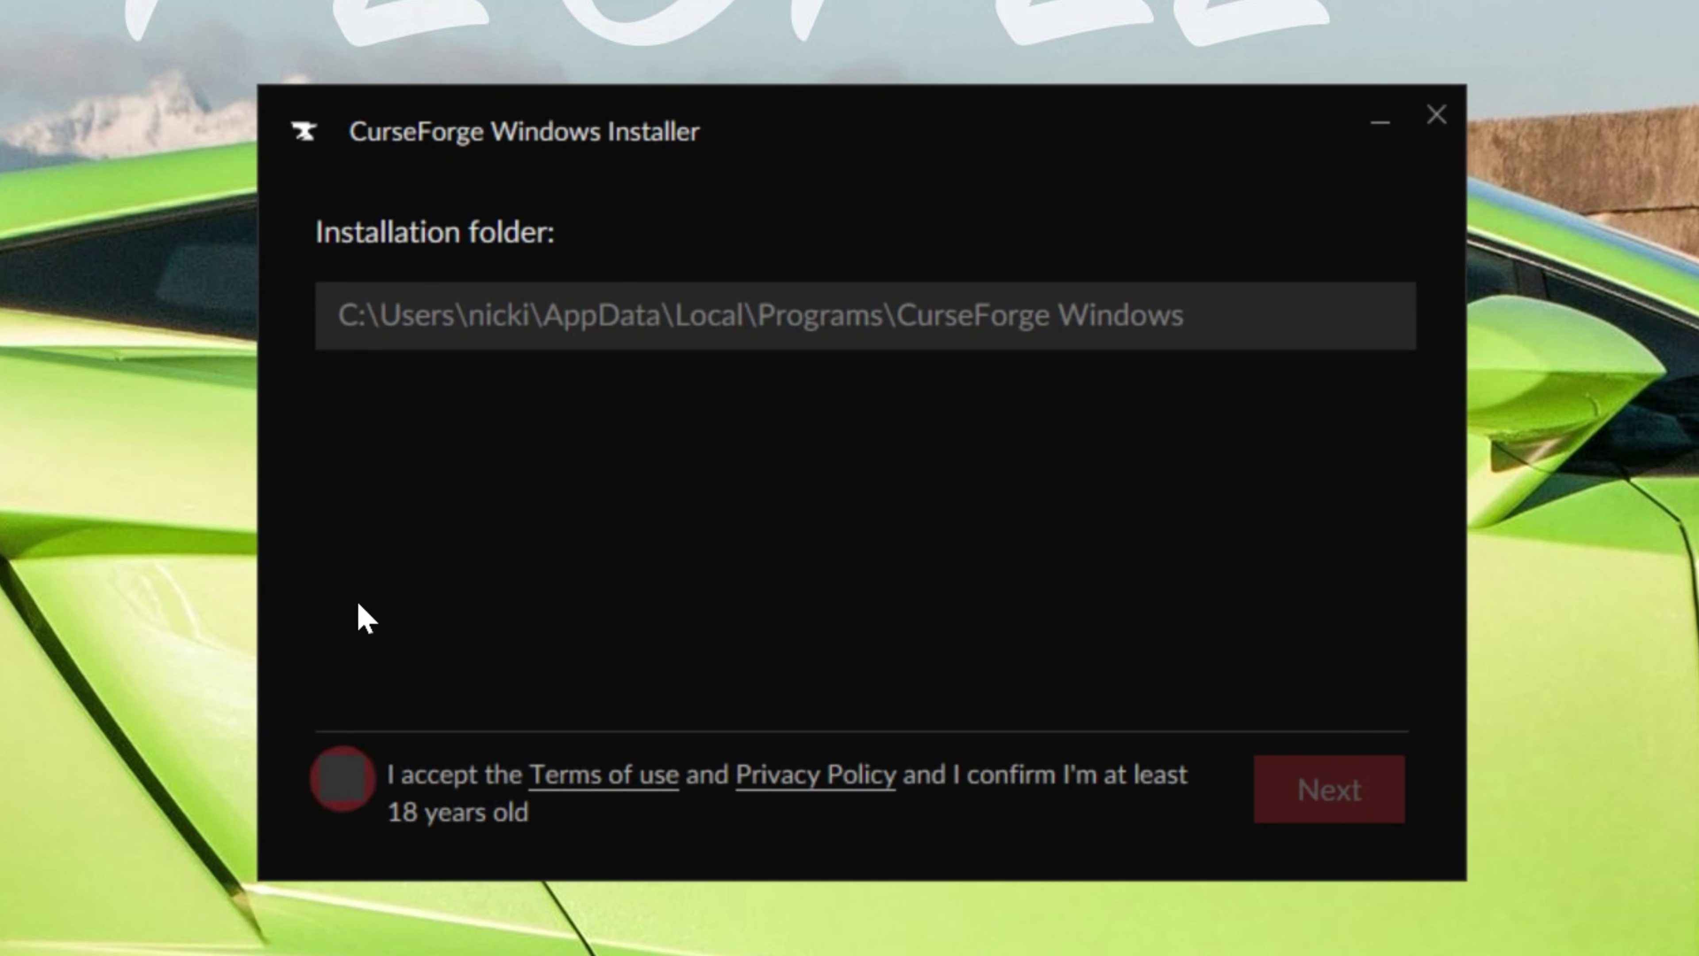
click(359, 790)
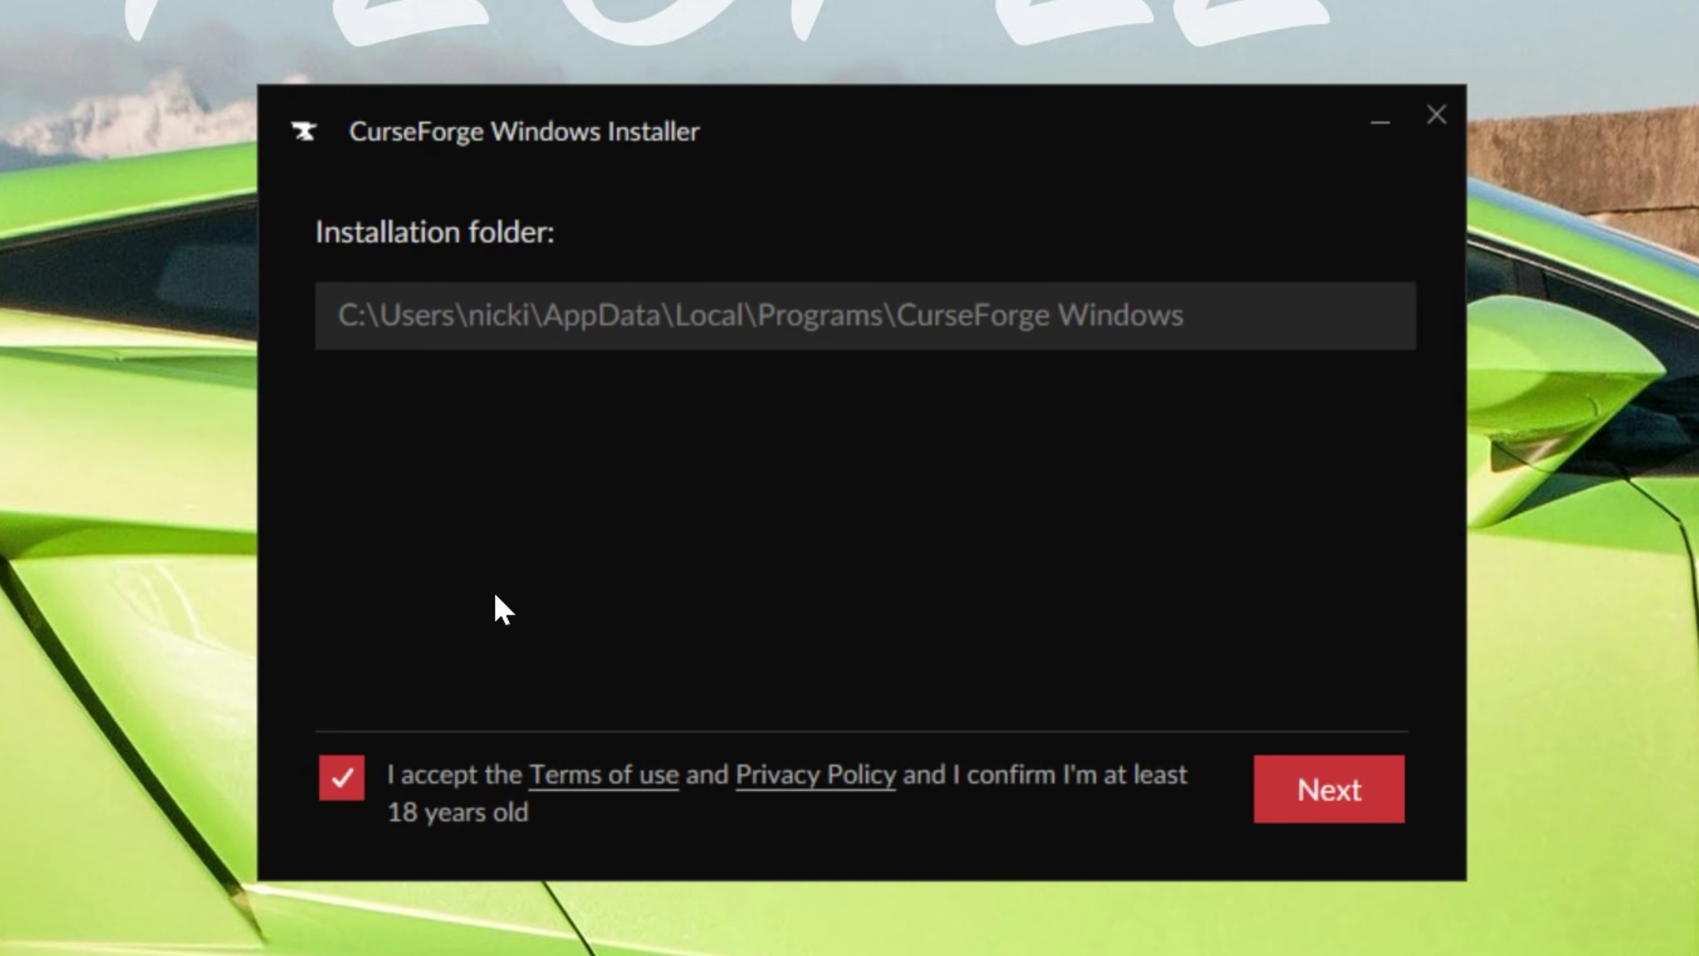
click(1375, 792)
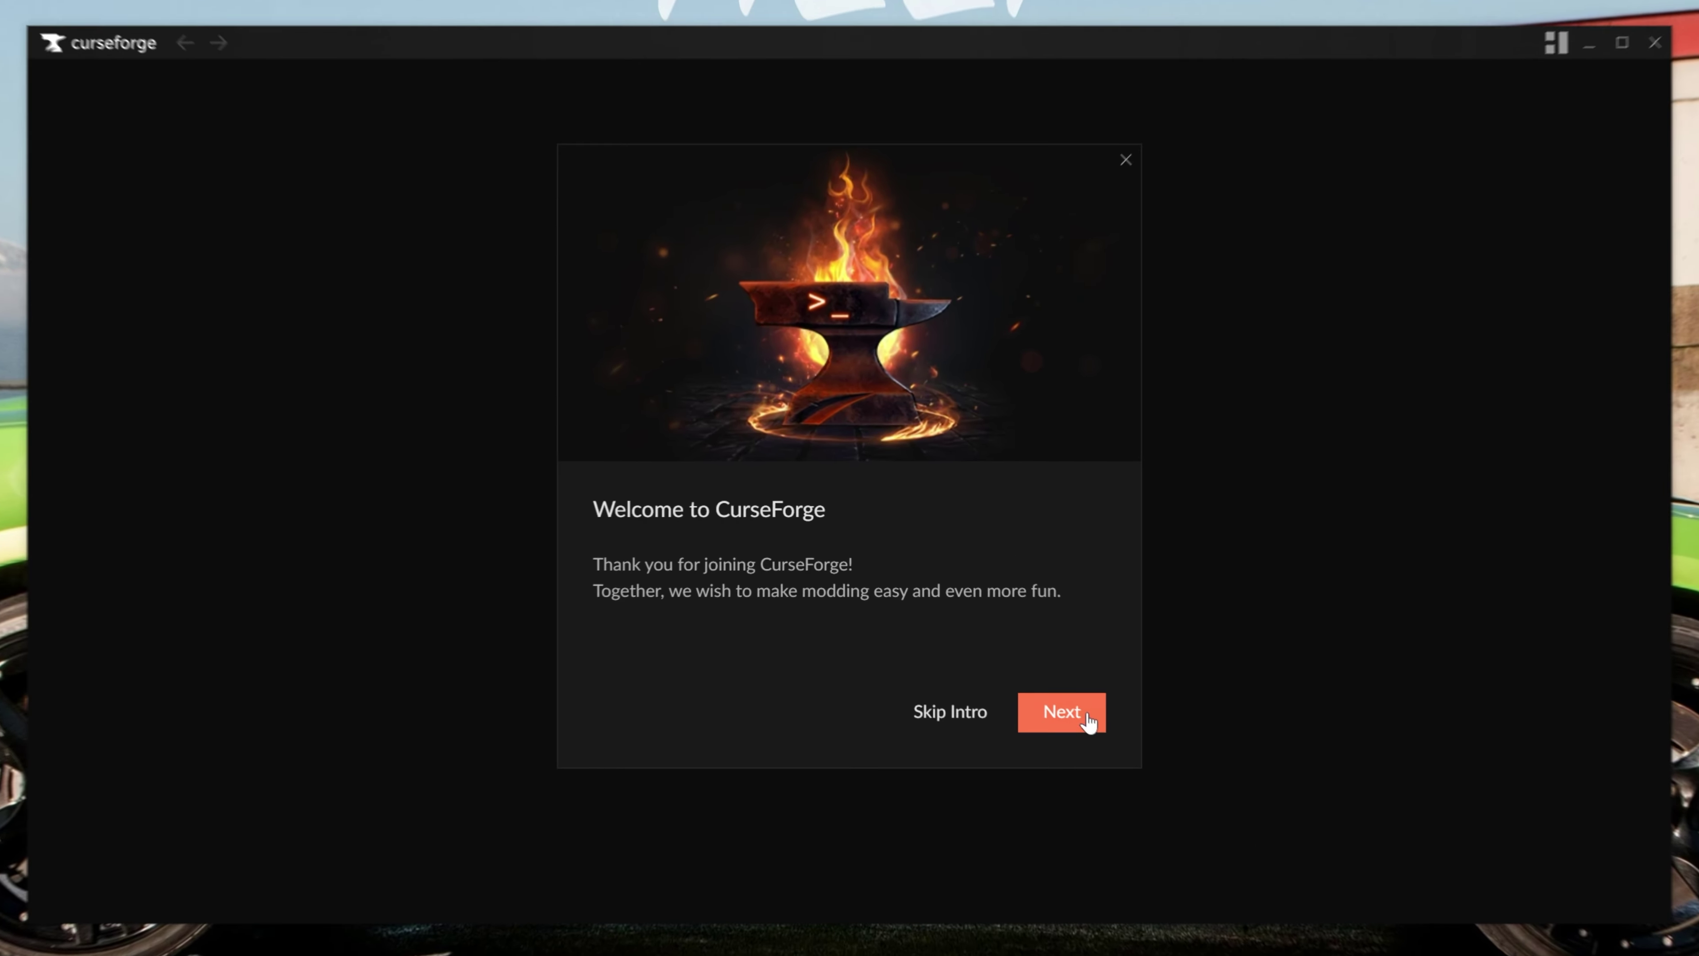
Go through the CurseForge welcome introduction, and set up Minecraft with the Standard (Recommended) modding folder.
click(992, 633)
click(1095, 724)
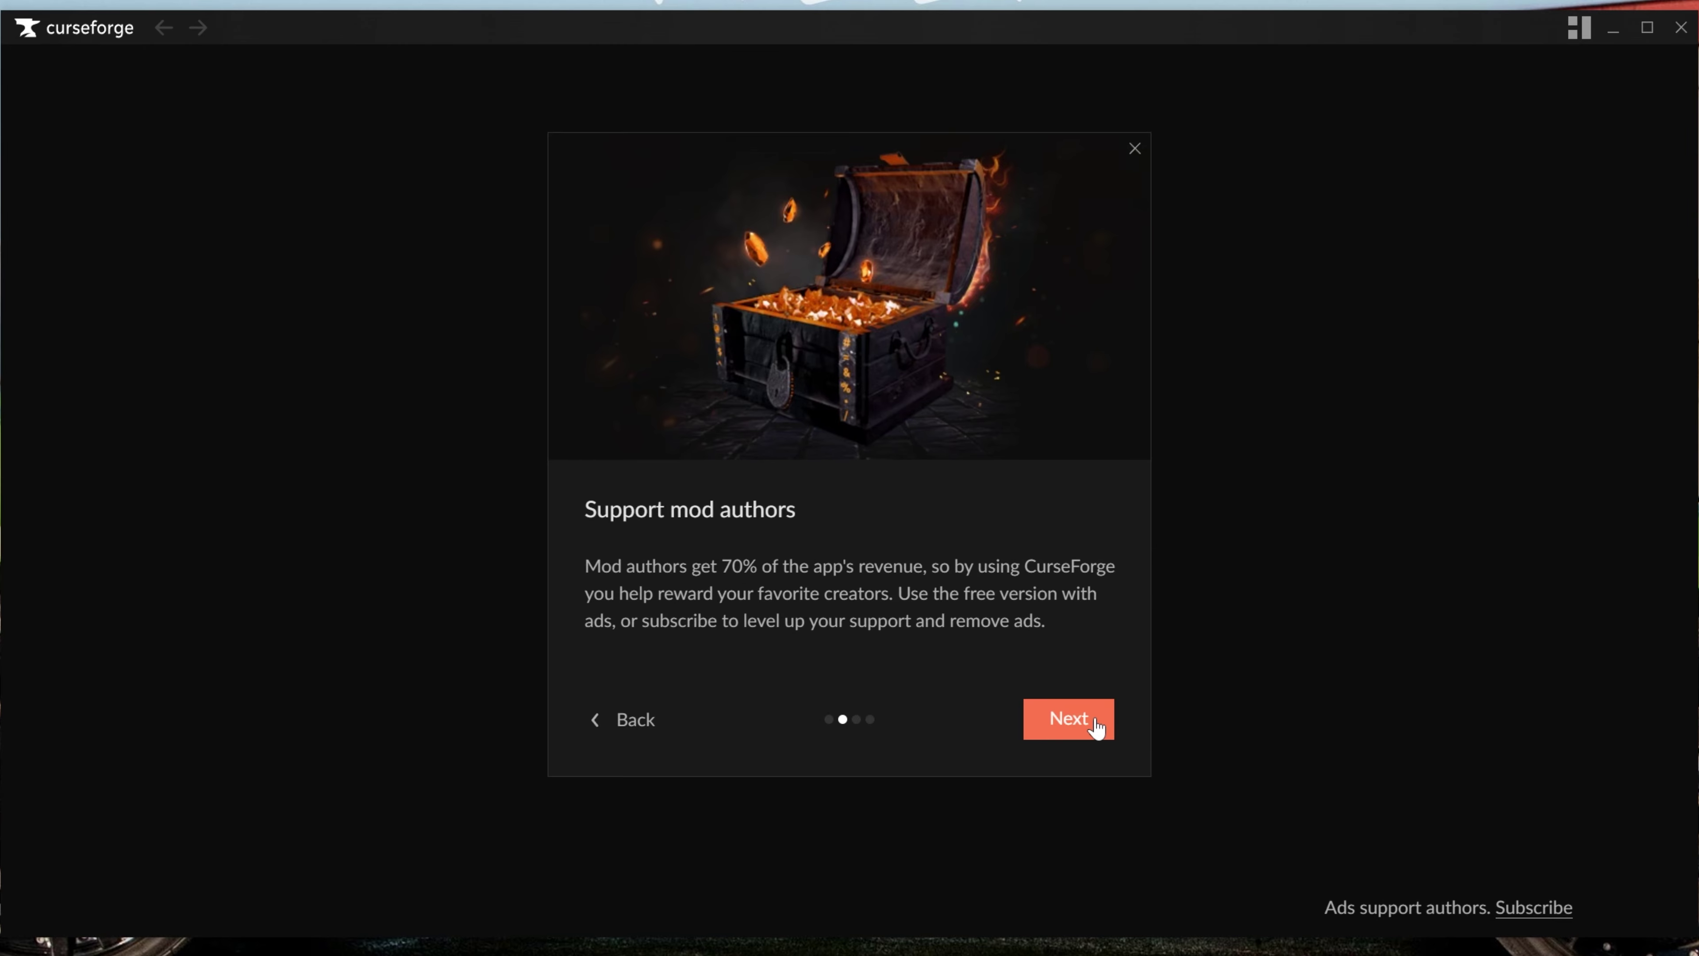
click(1096, 724)
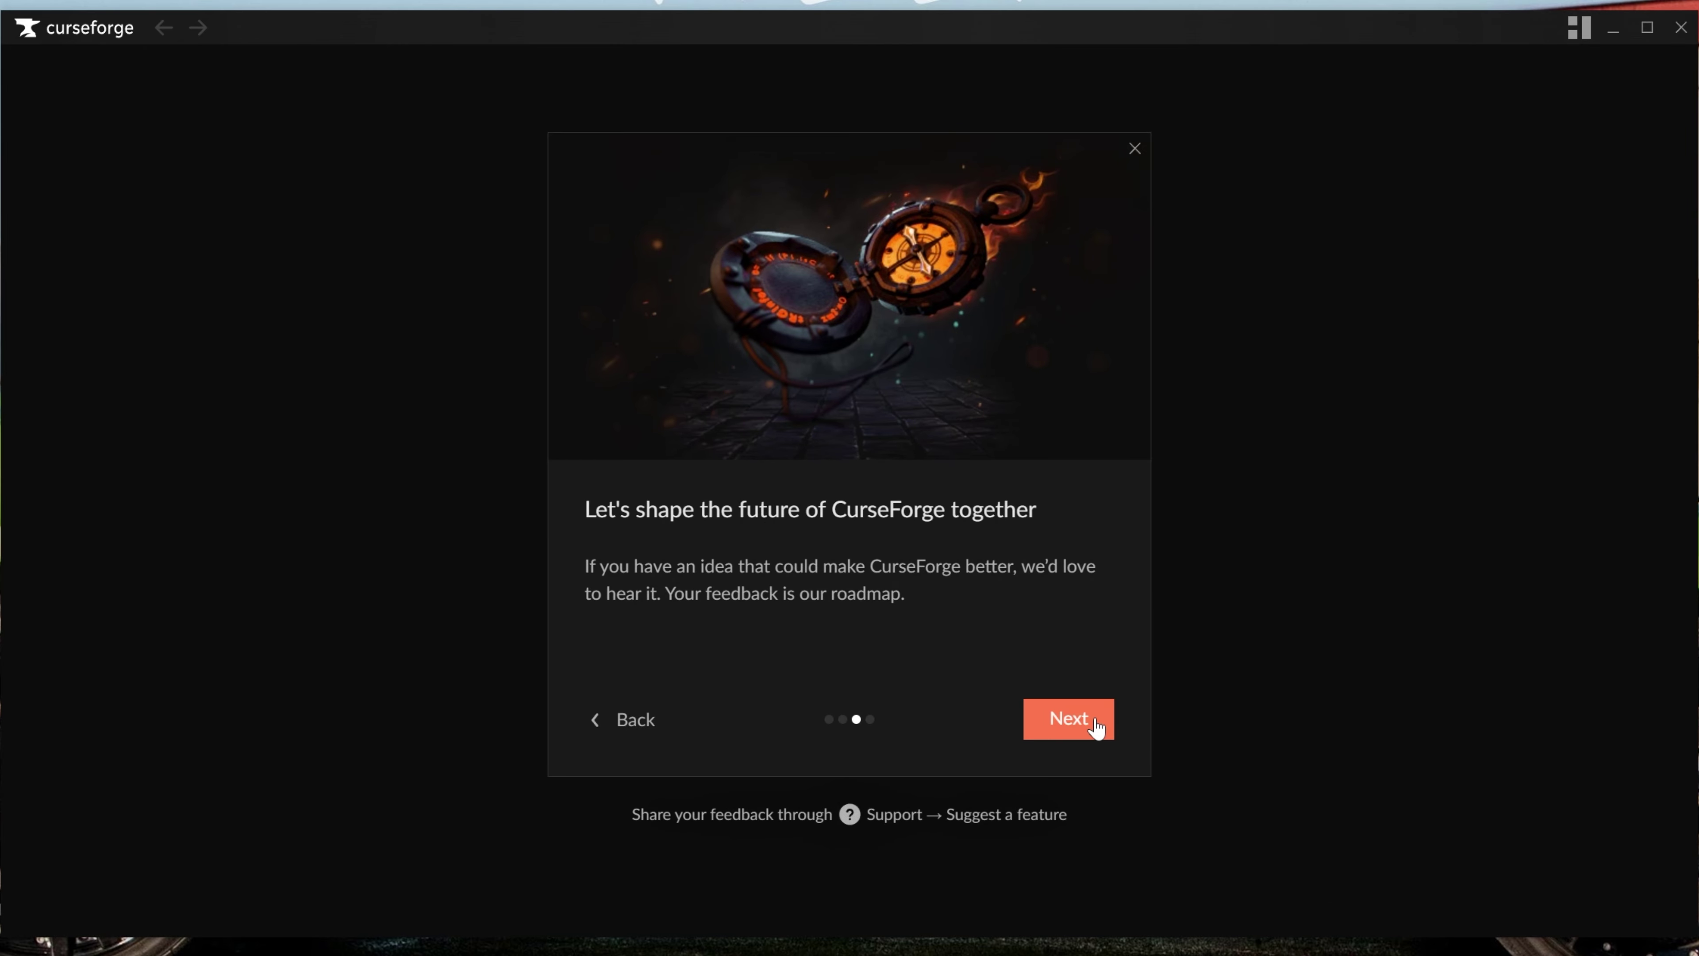
click(1095, 725)
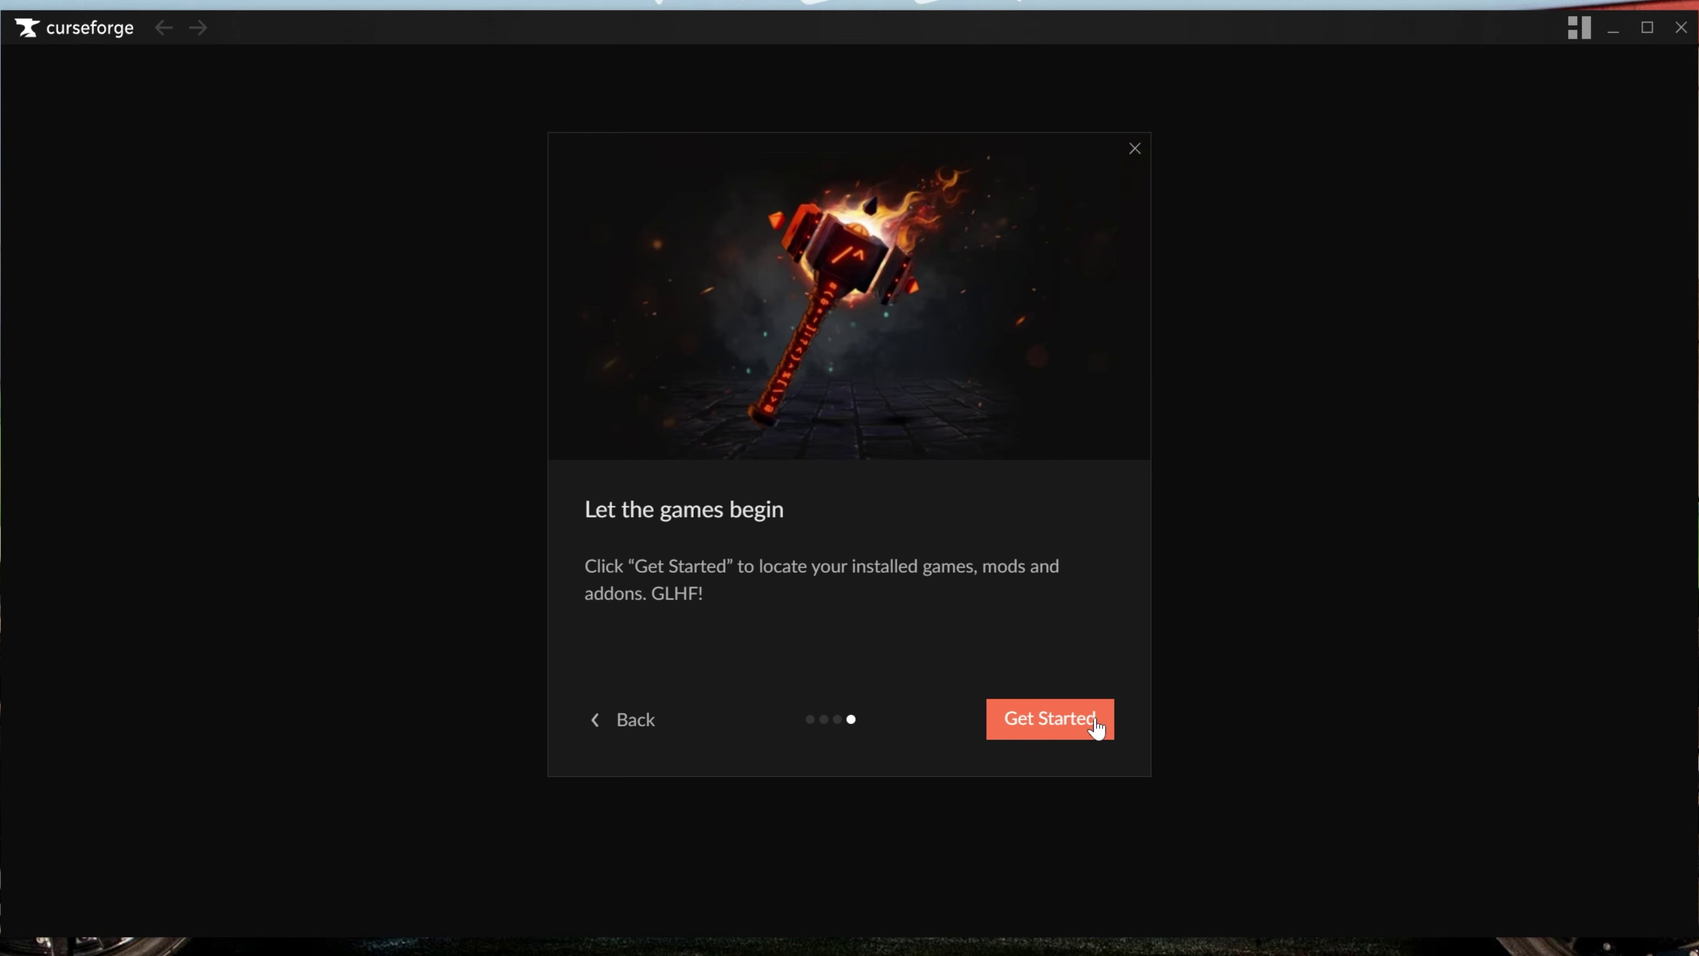
click(1085, 728)
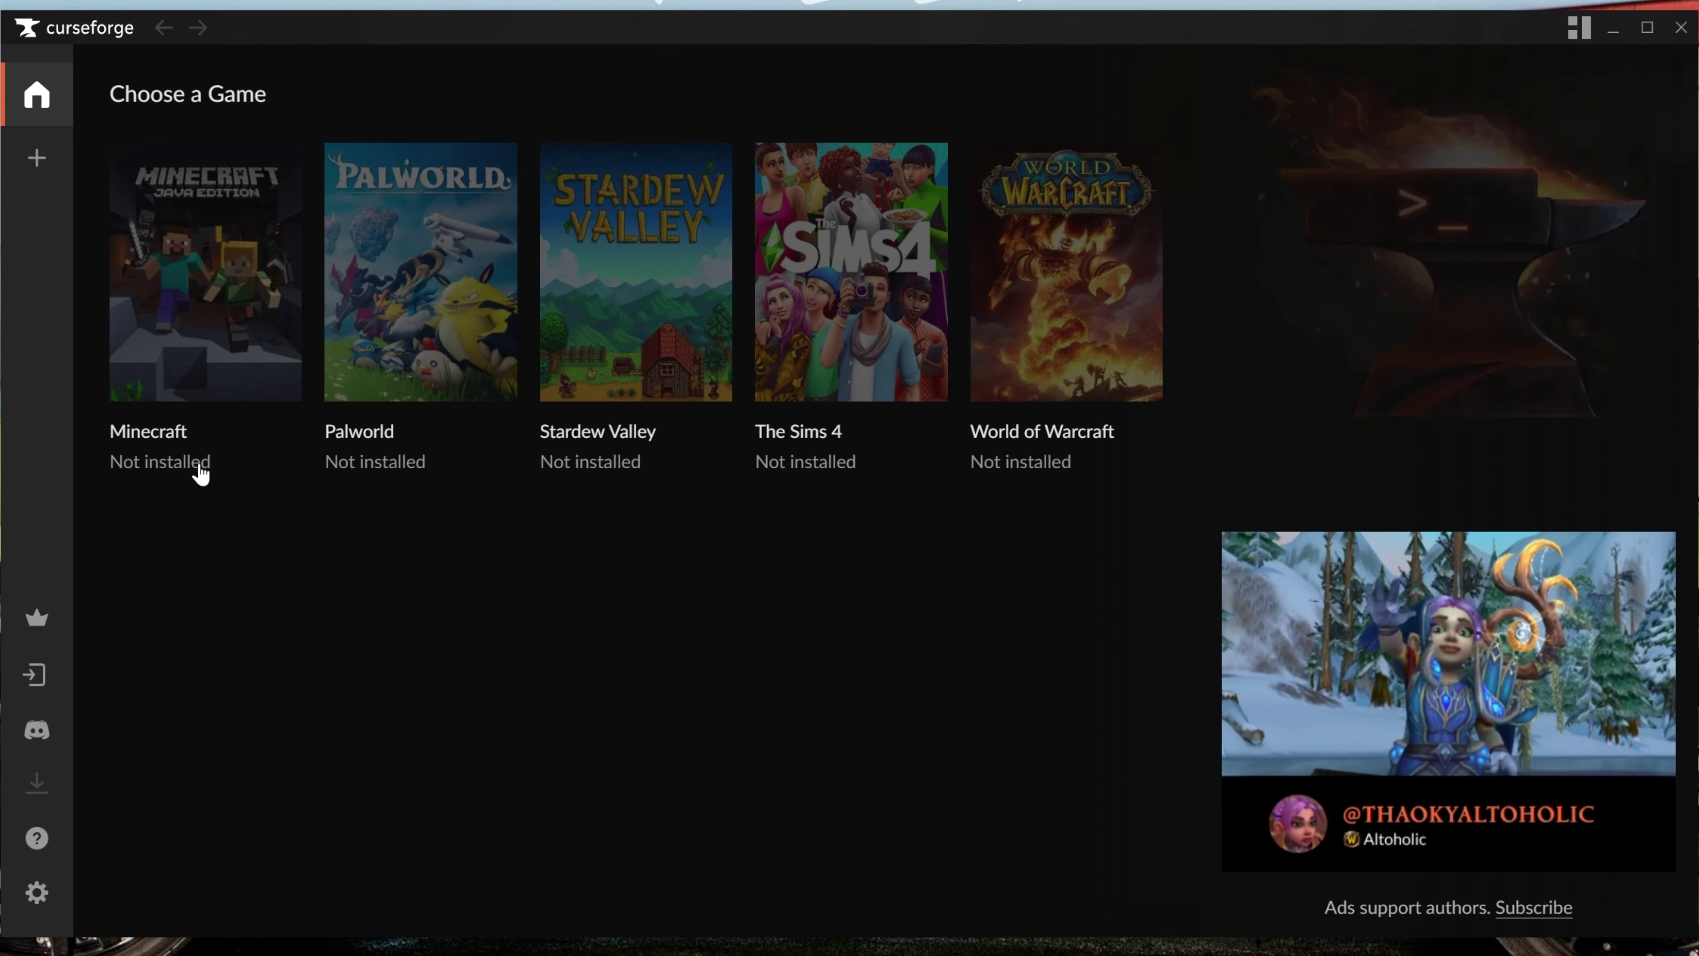
click(191, 322)
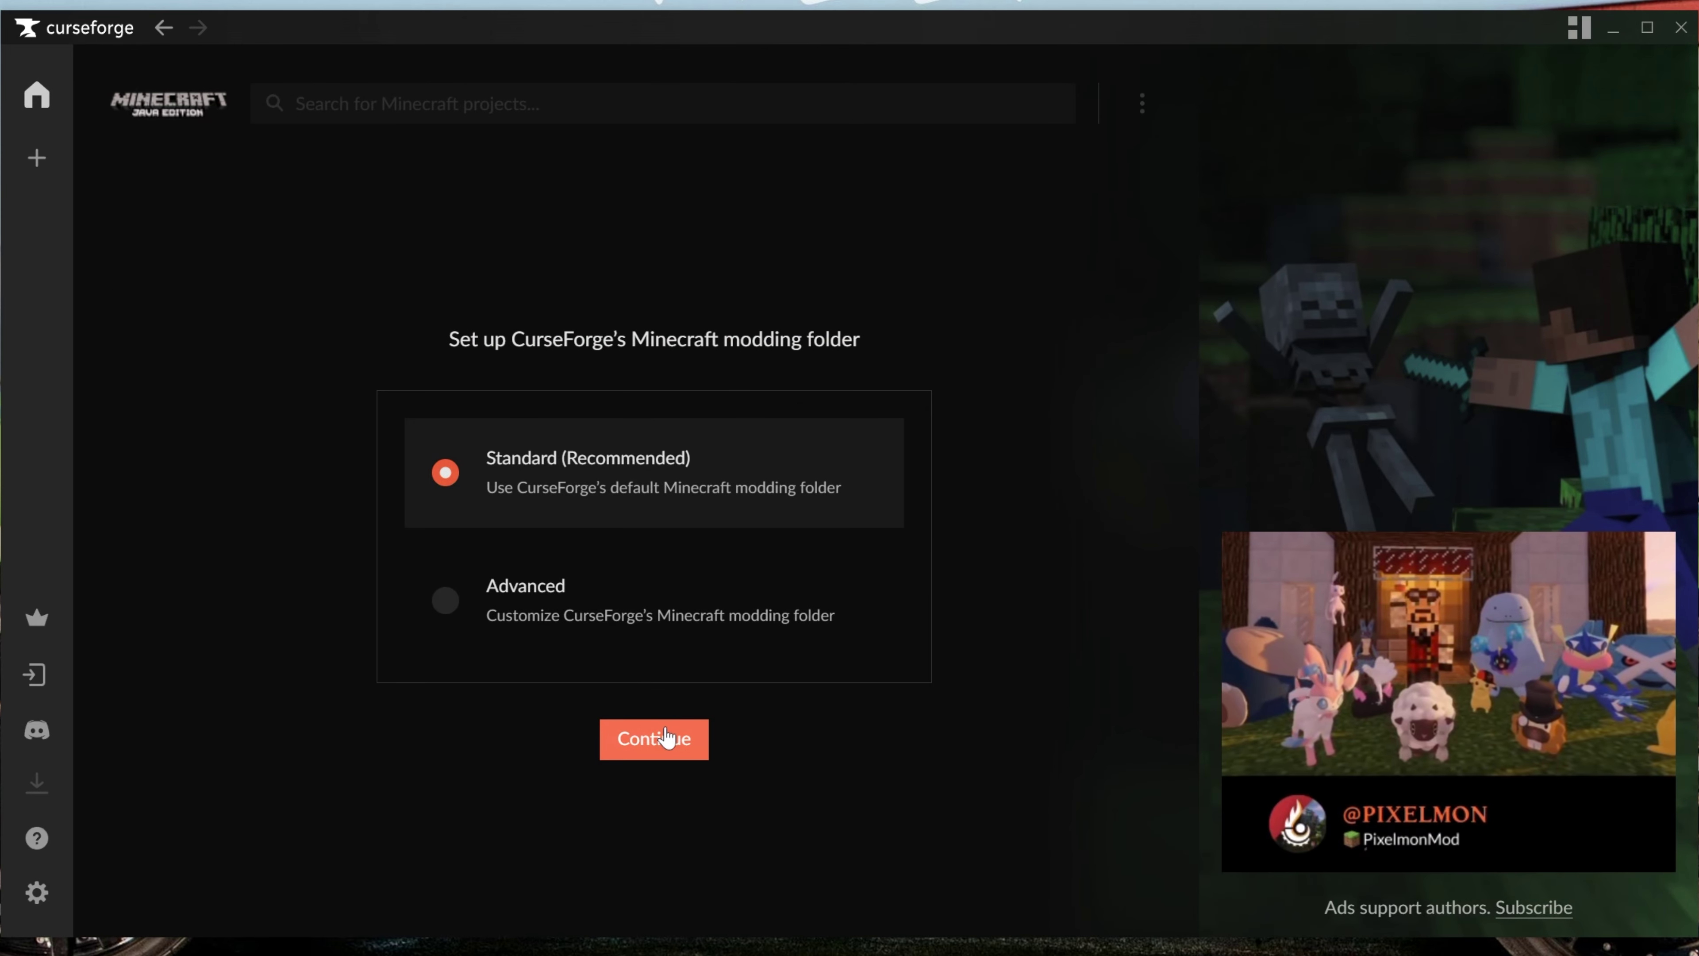
click(679, 738)
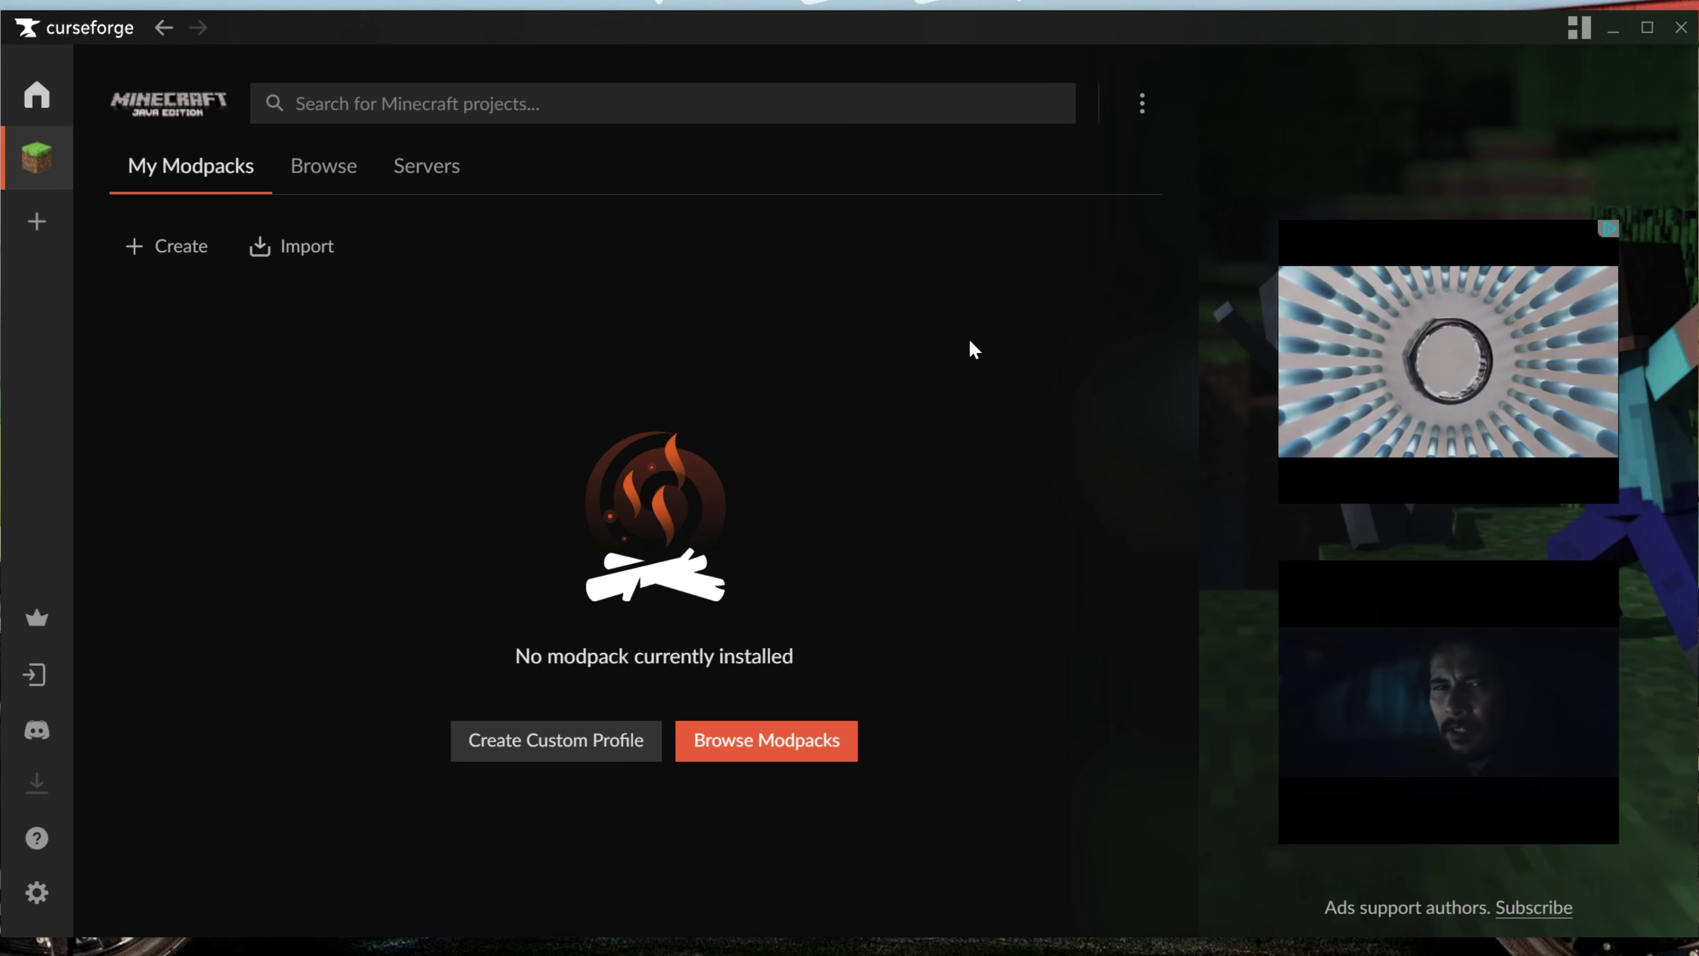
Search the Minecraft projects for "cave horror", limit the results to modpacks, and install Cave Horror Project.
click(644, 104)
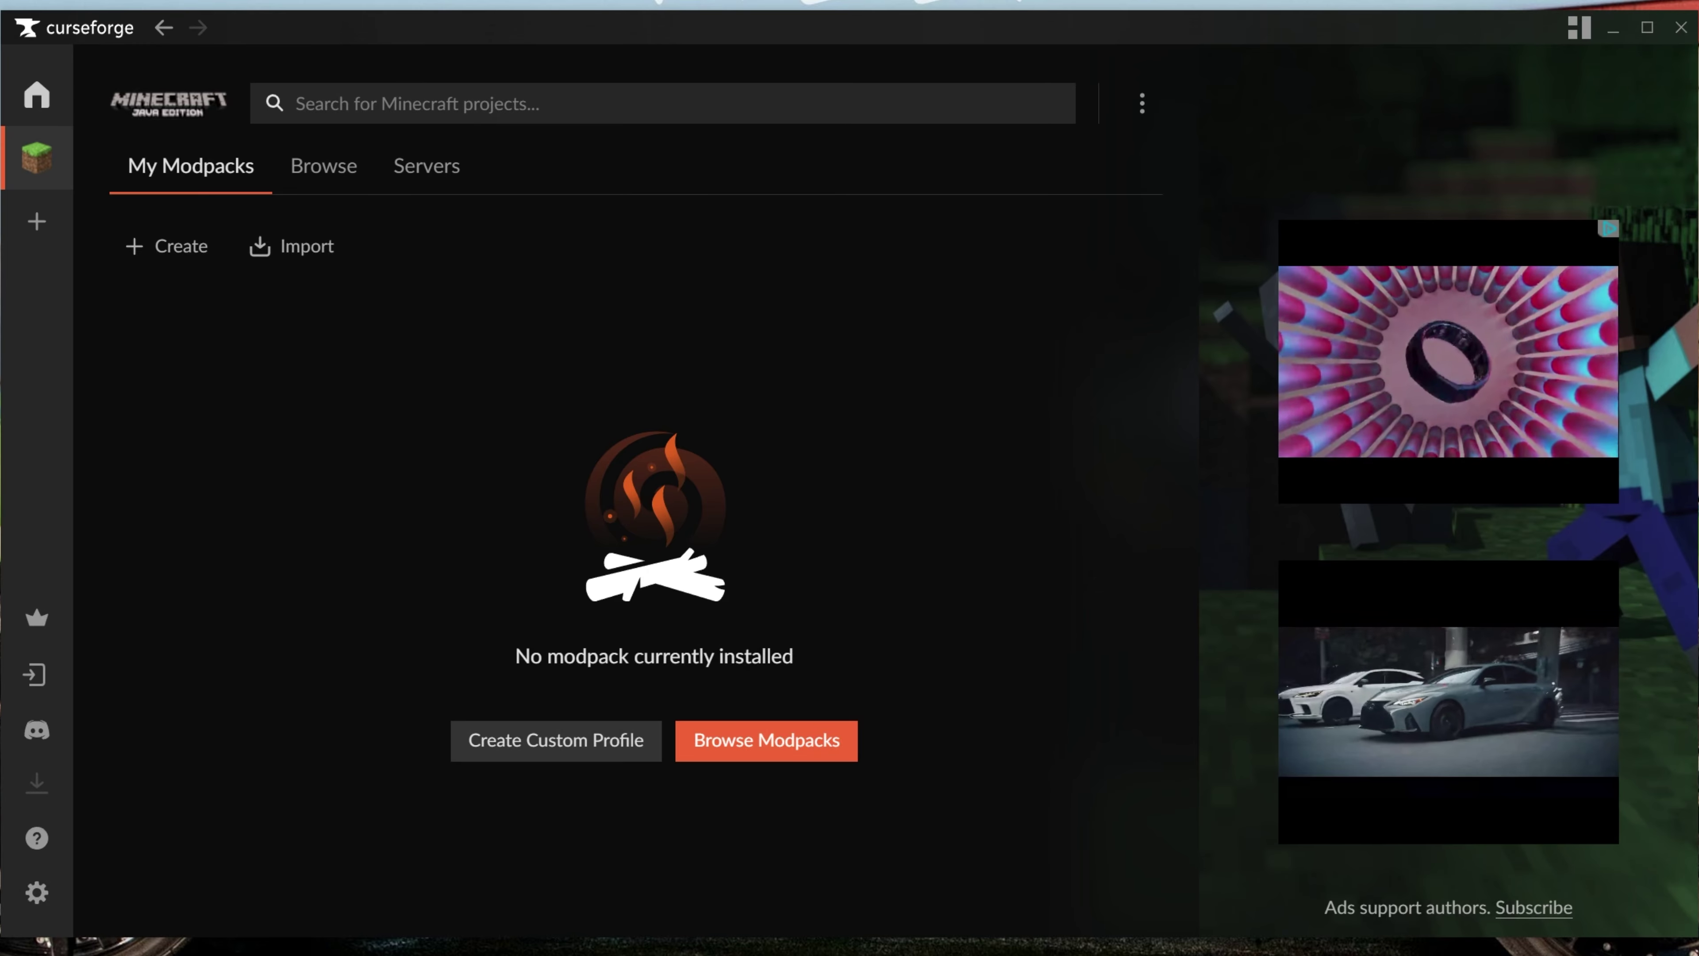
text(cave horror)
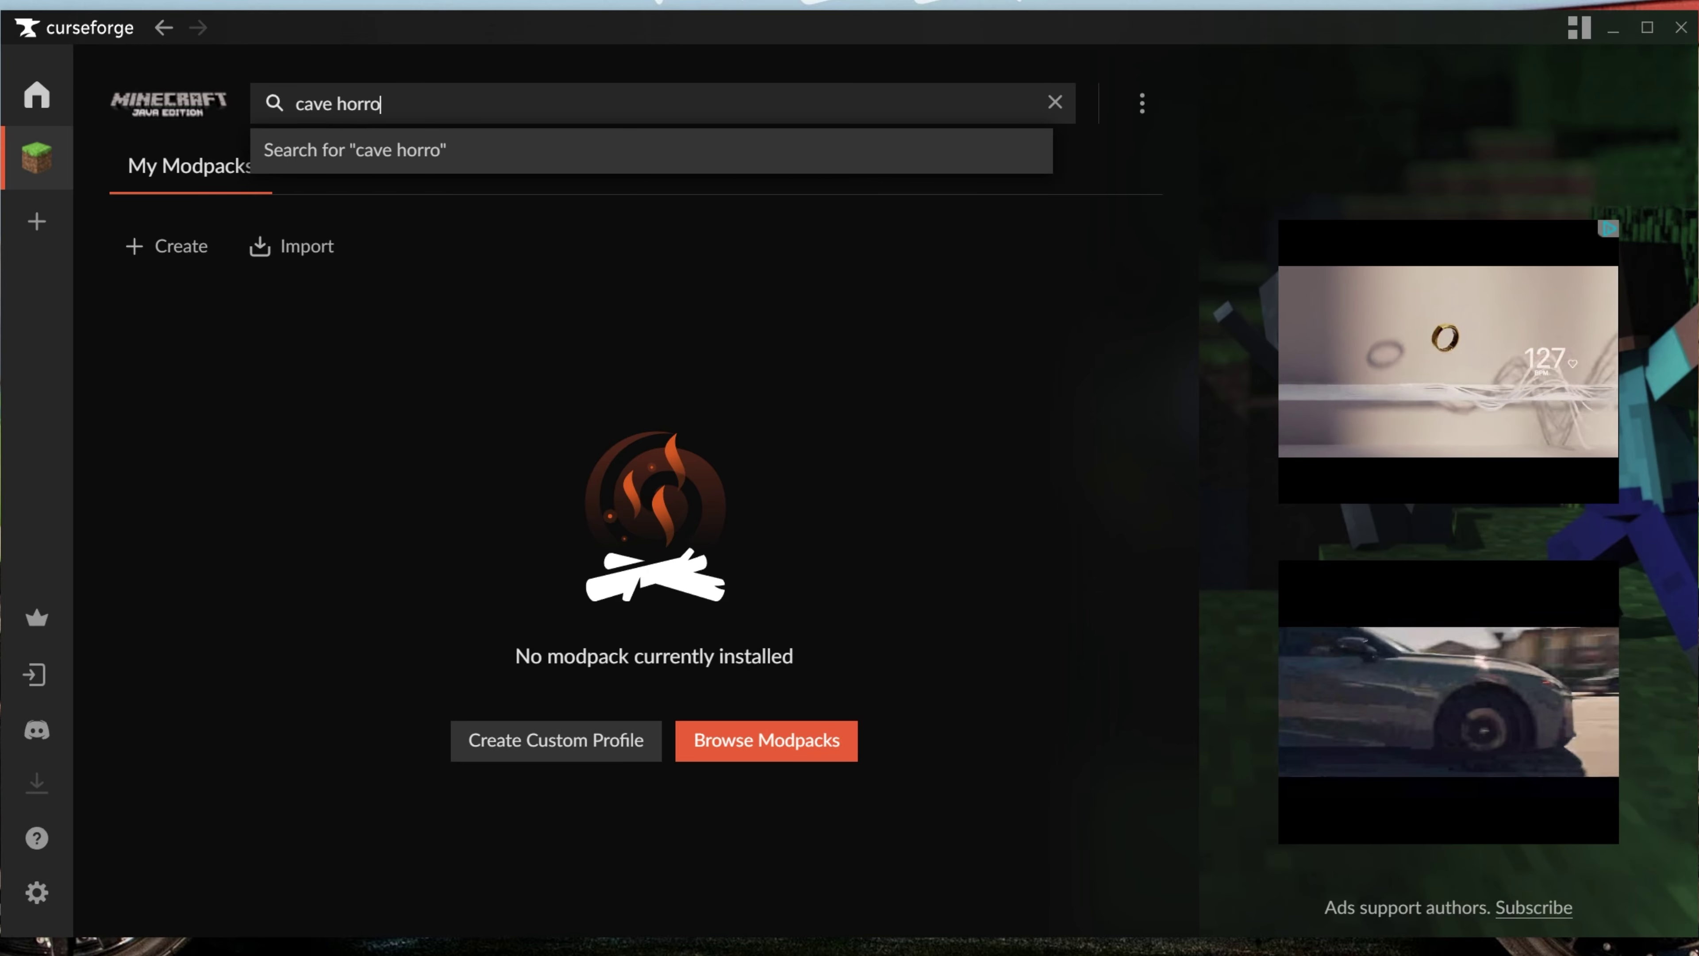
key(Return)
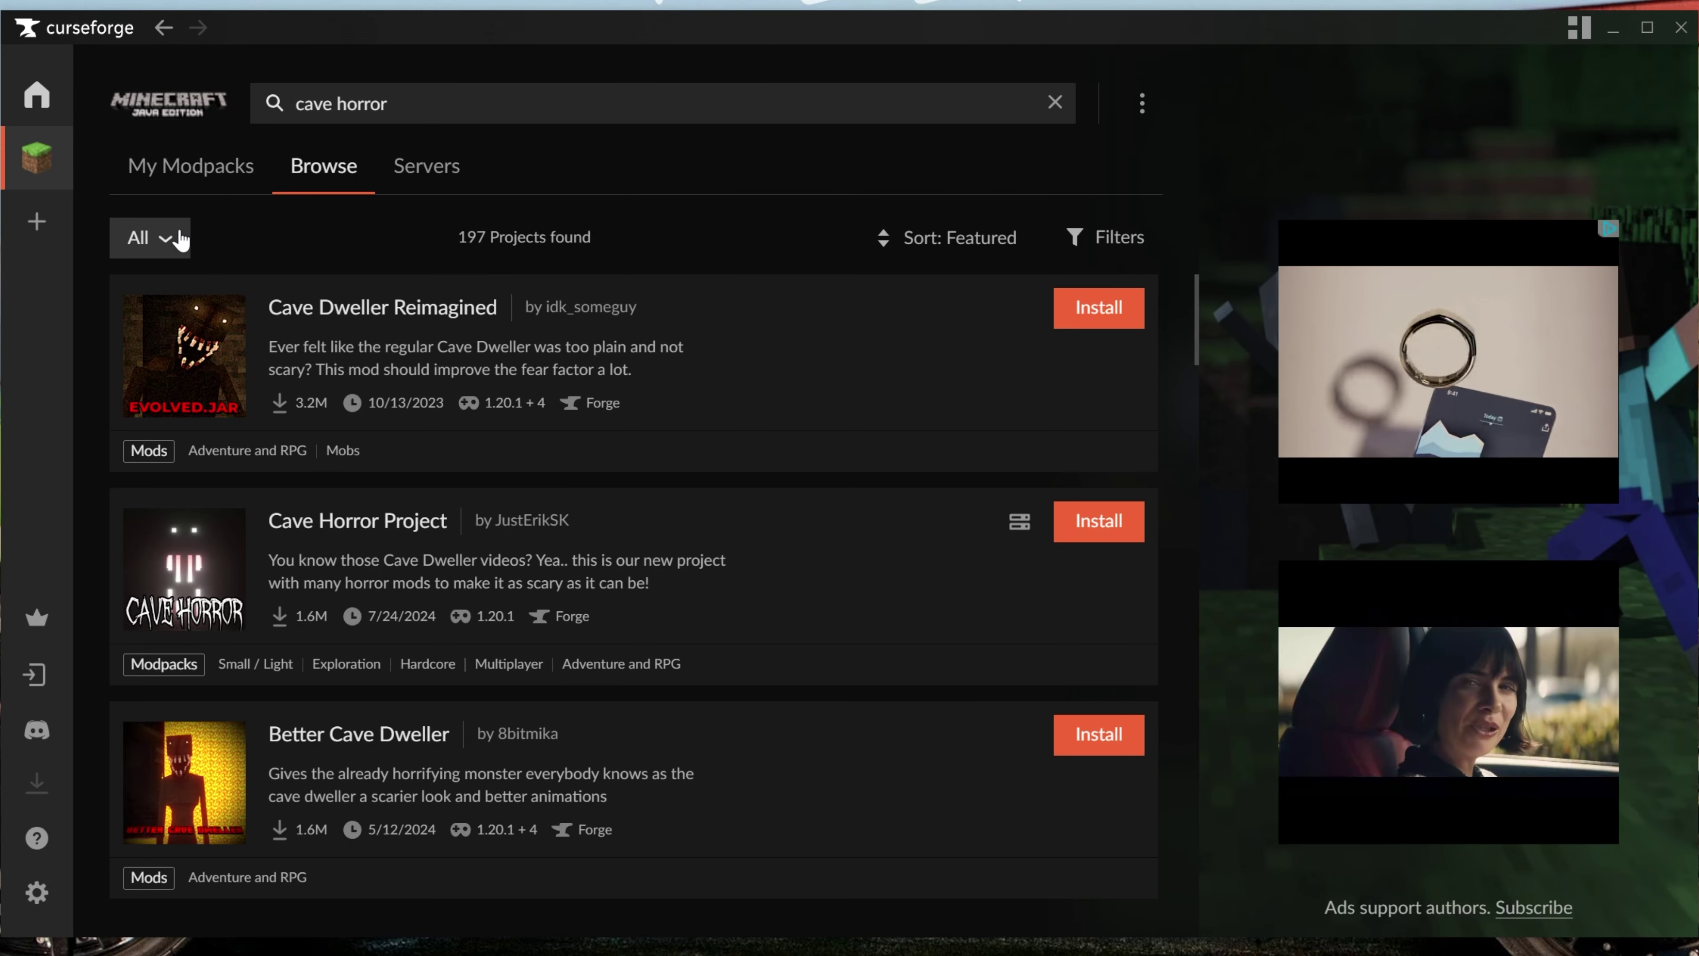
click(171, 238)
click(172, 334)
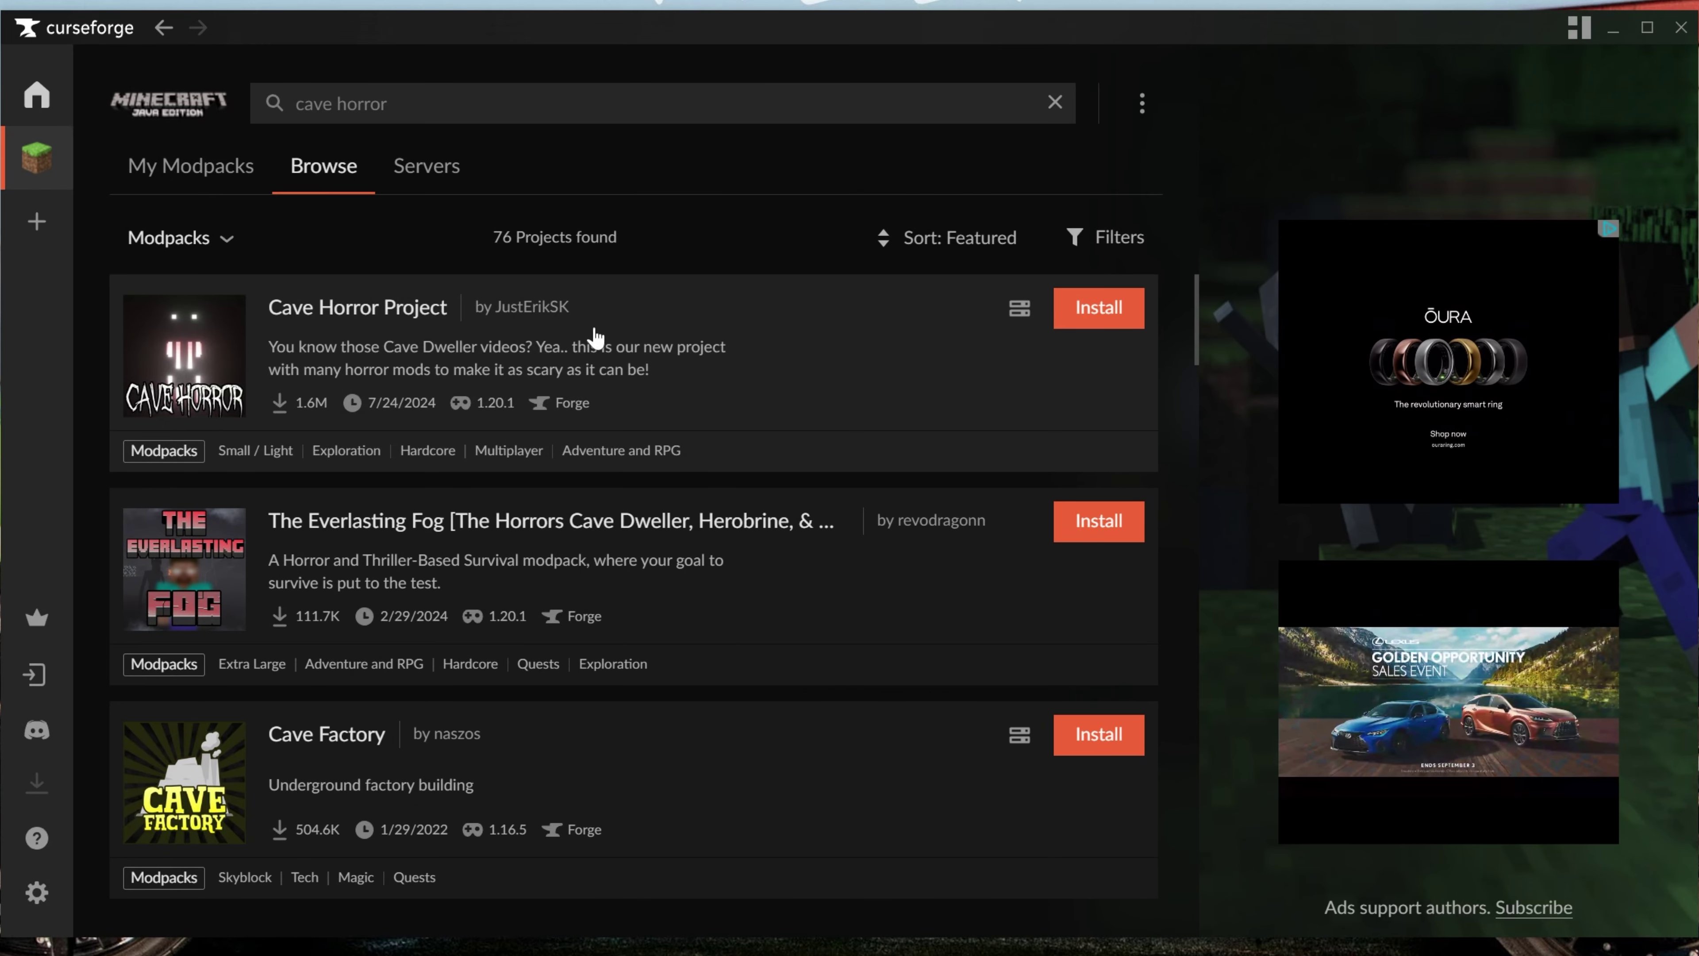
click(1074, 327)
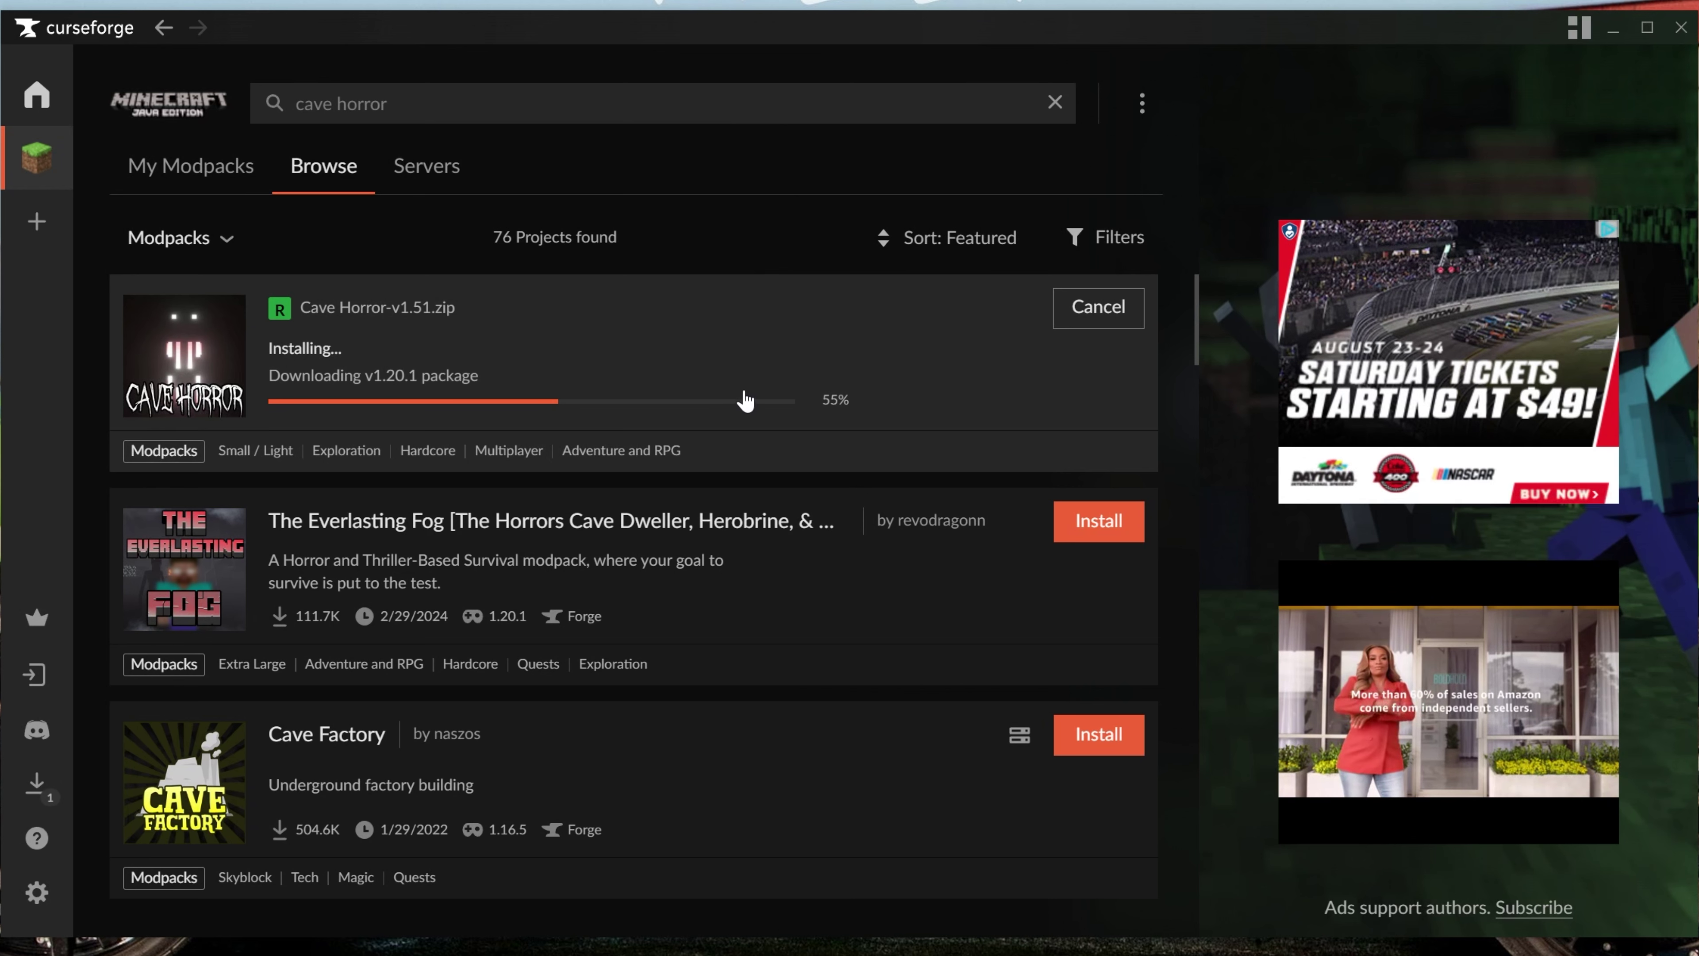
click(227, 172)
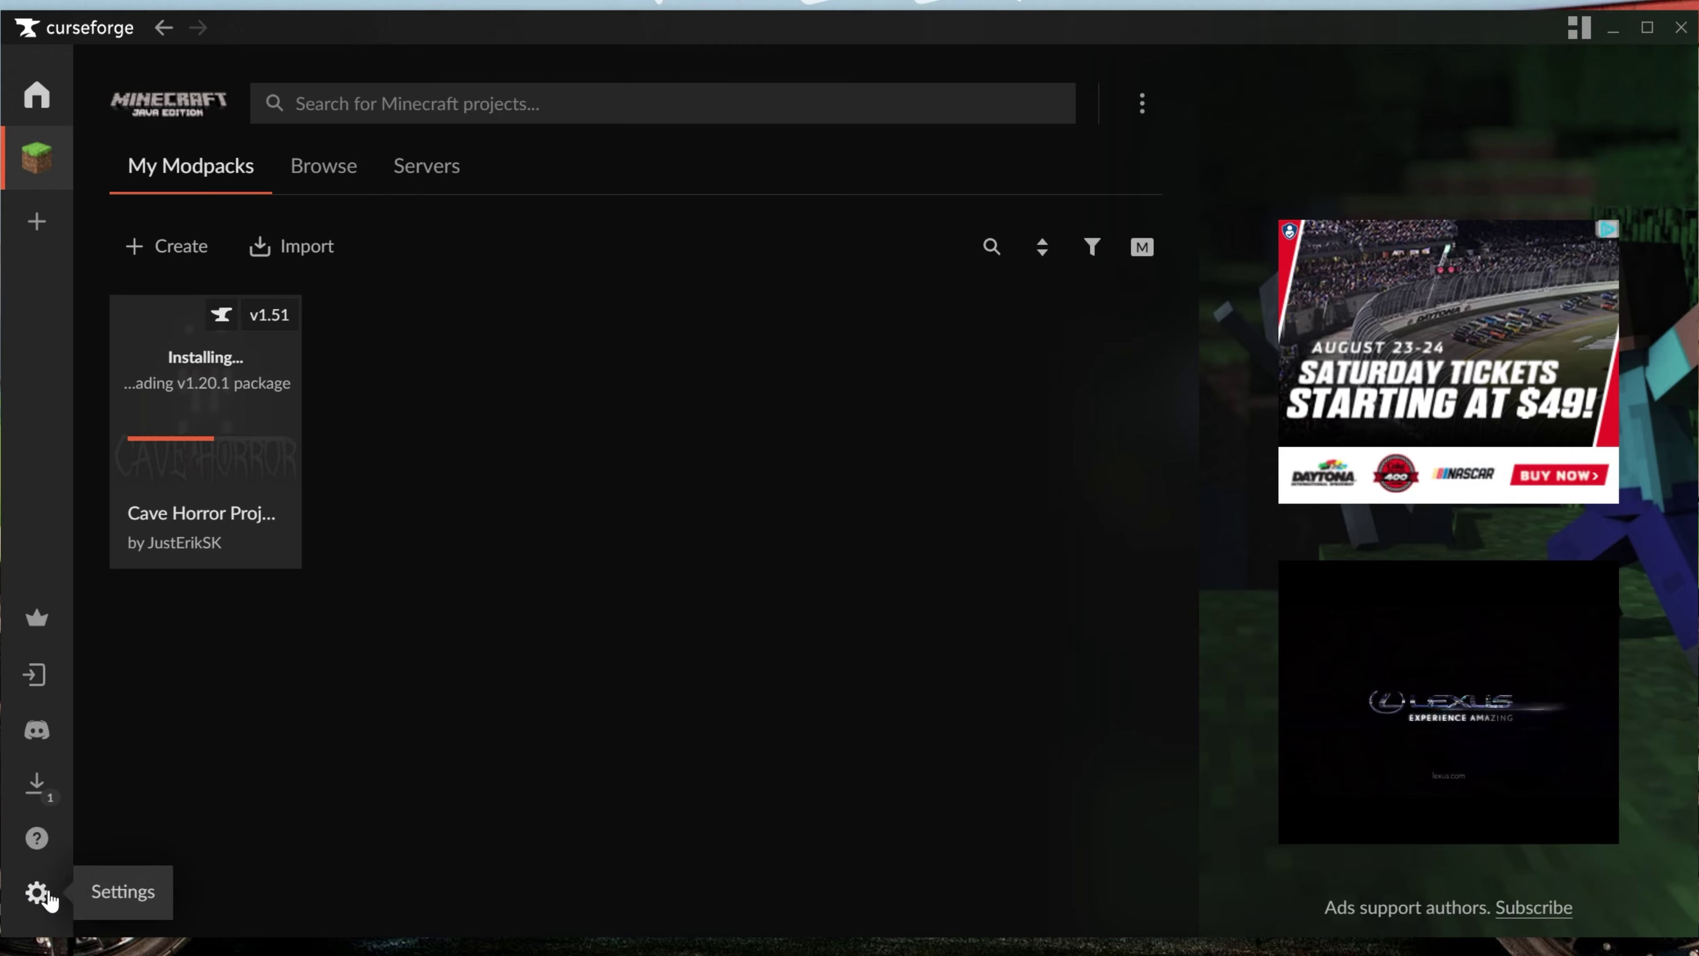
Set the default allocated memory for Minecraft profiles to 10208 MB in the settings.
click(36, 891)
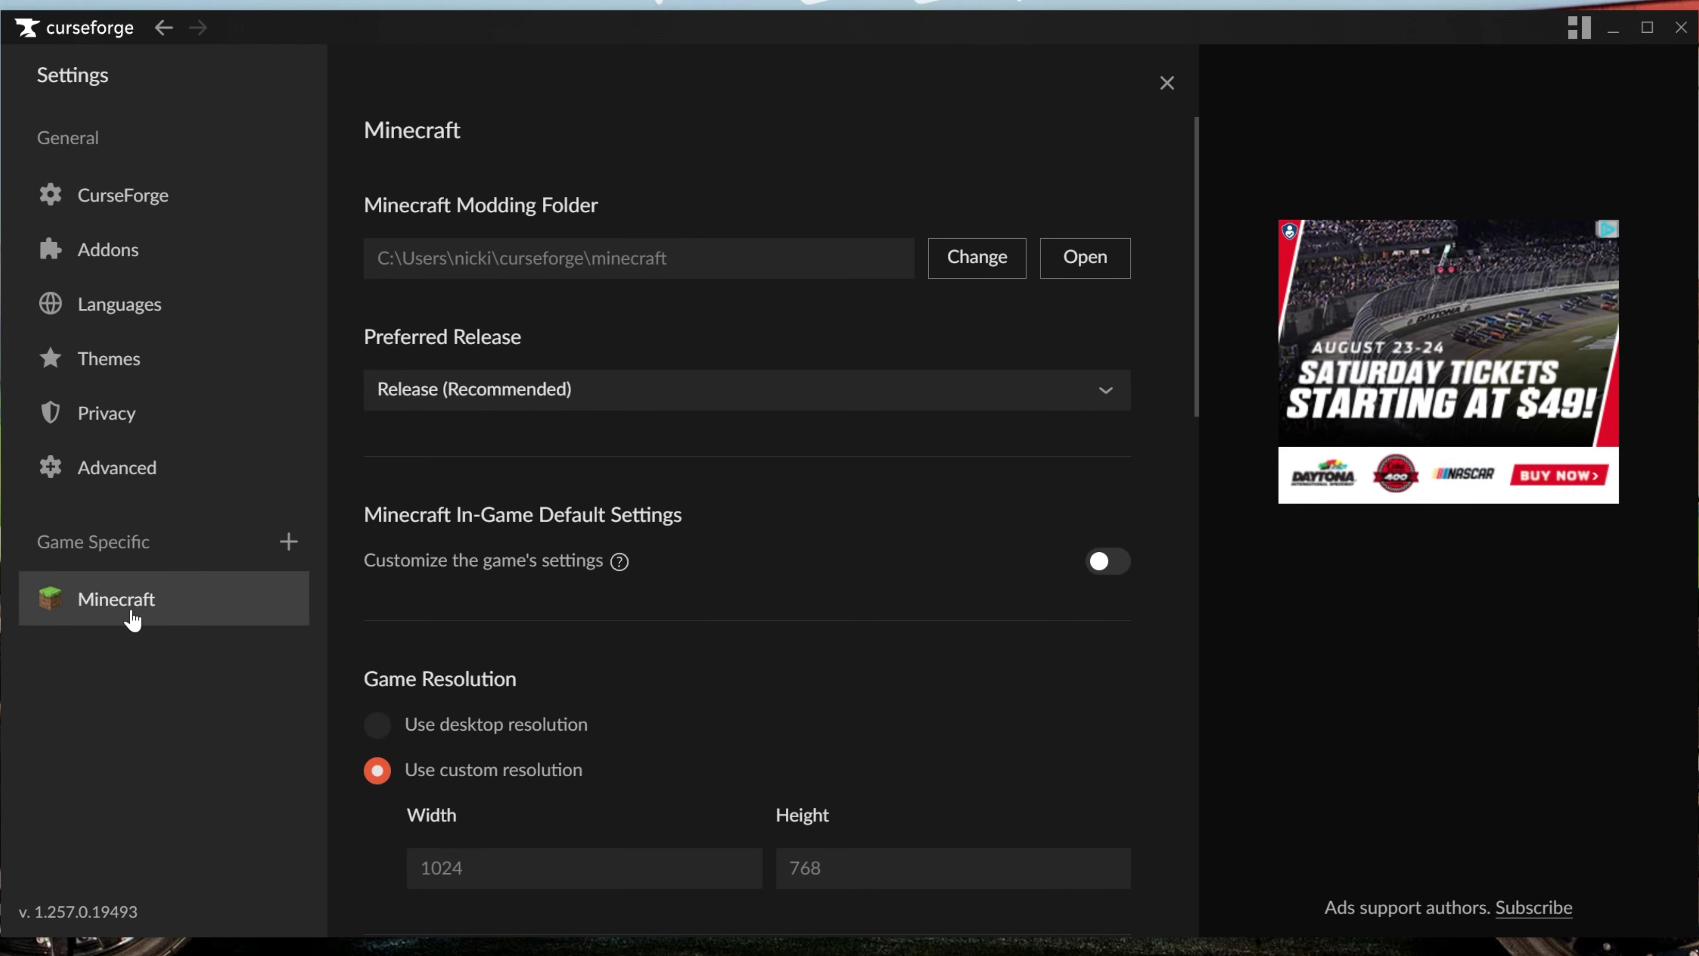
scroll(1111, 512, down, 6)
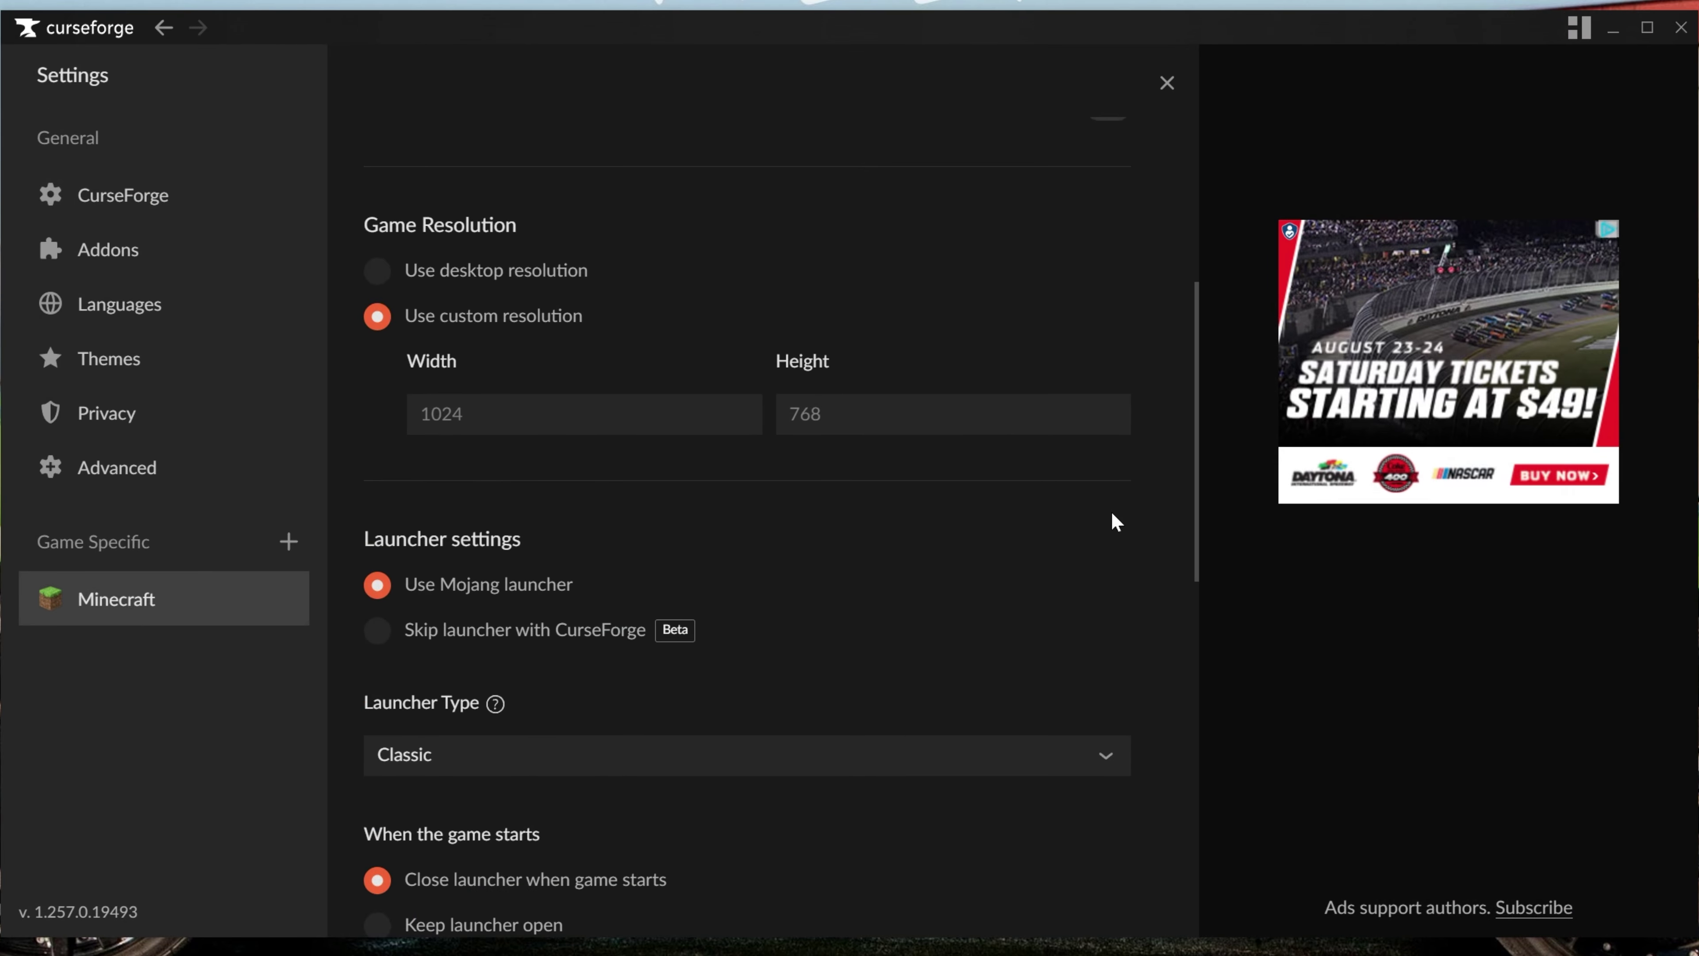
scroll(1154, 563, down, 15)
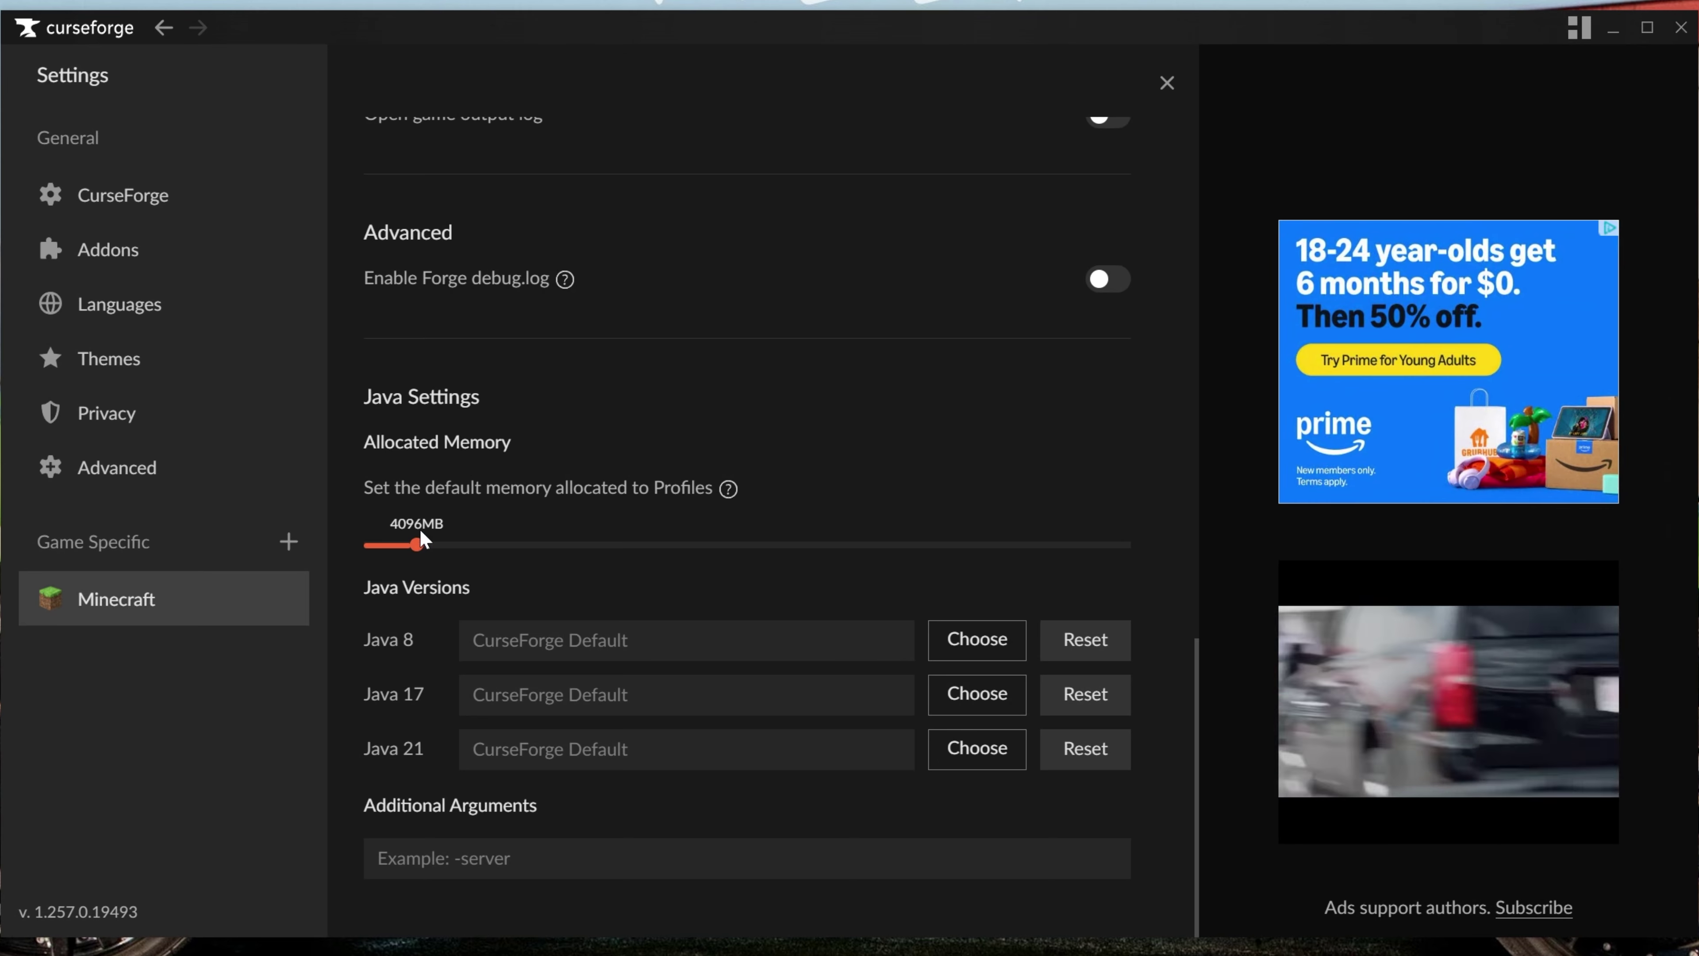
drag(421, 538, 488, 550)
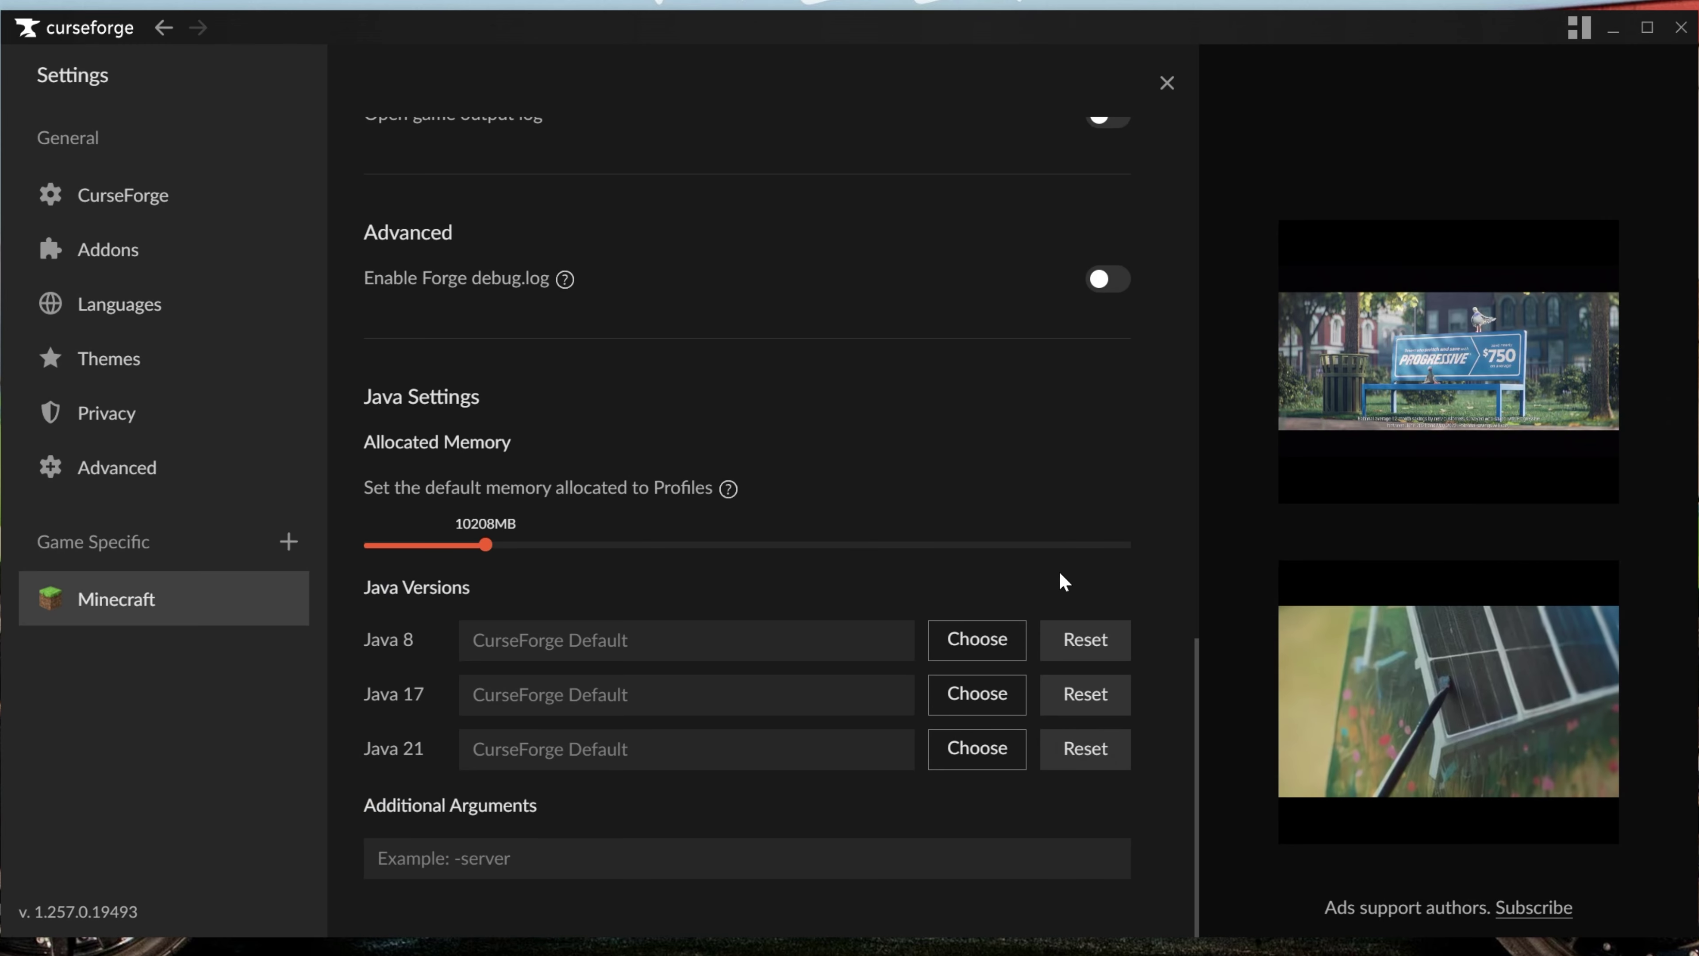
click(1167, 83)
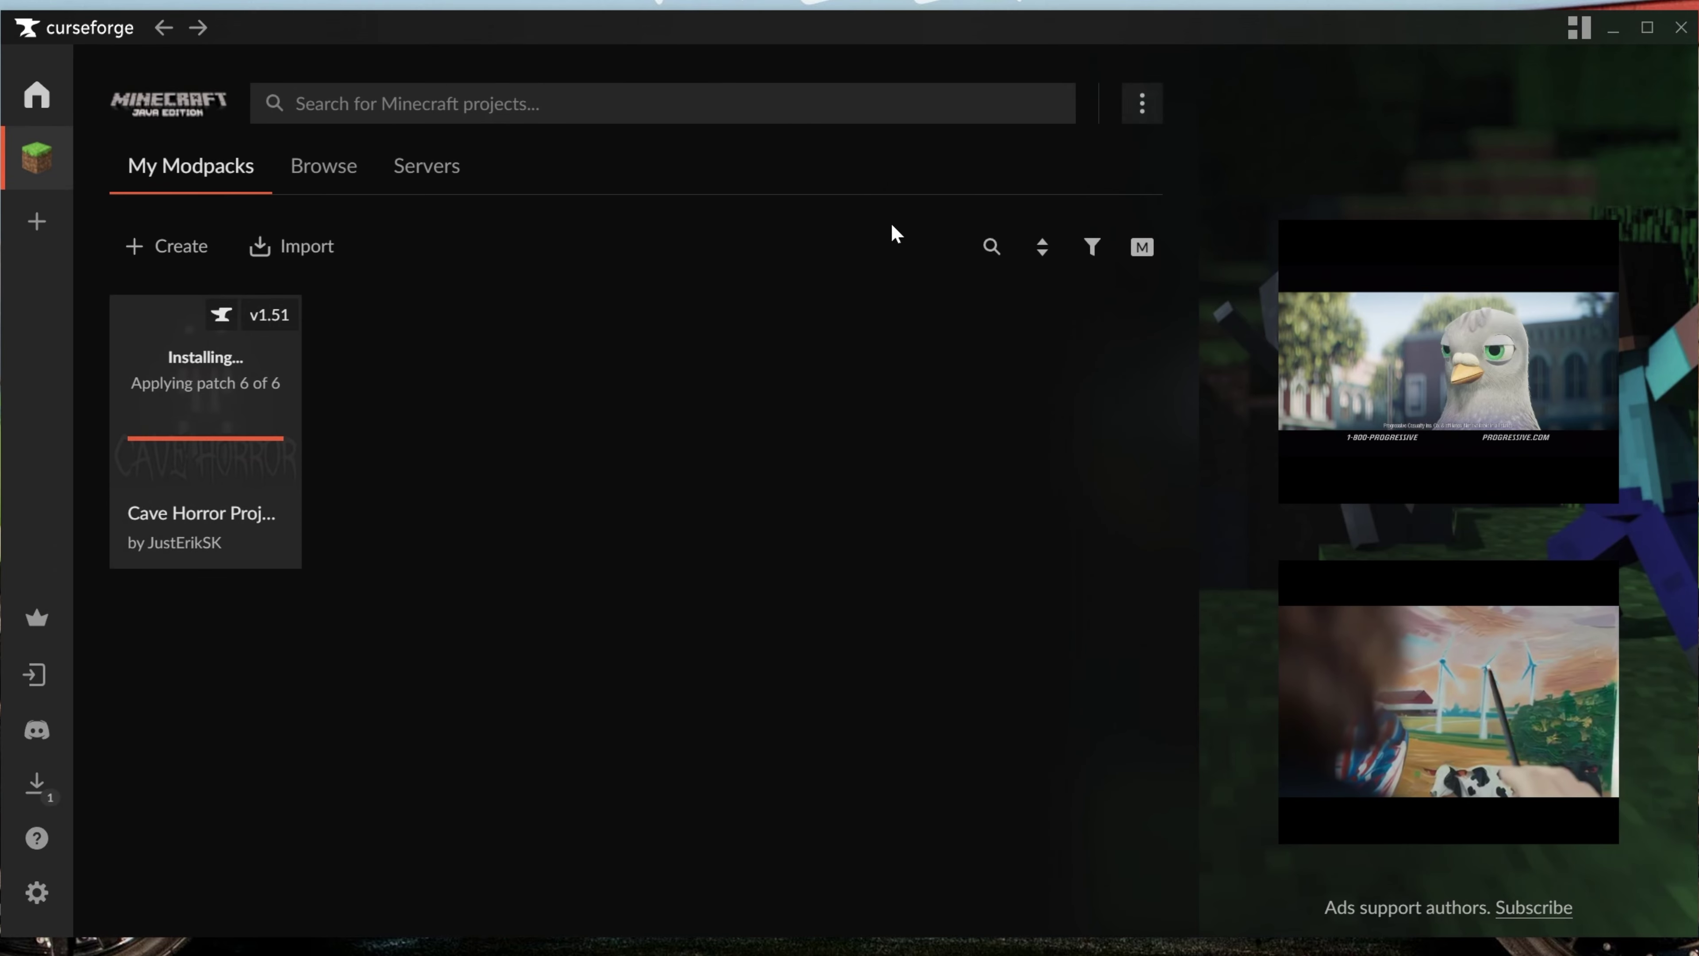
Start the installed Cave Horror Project through the Minecraft Launcher, accepting that the Java Edition installation is modified.
mouse_move(201, 471)
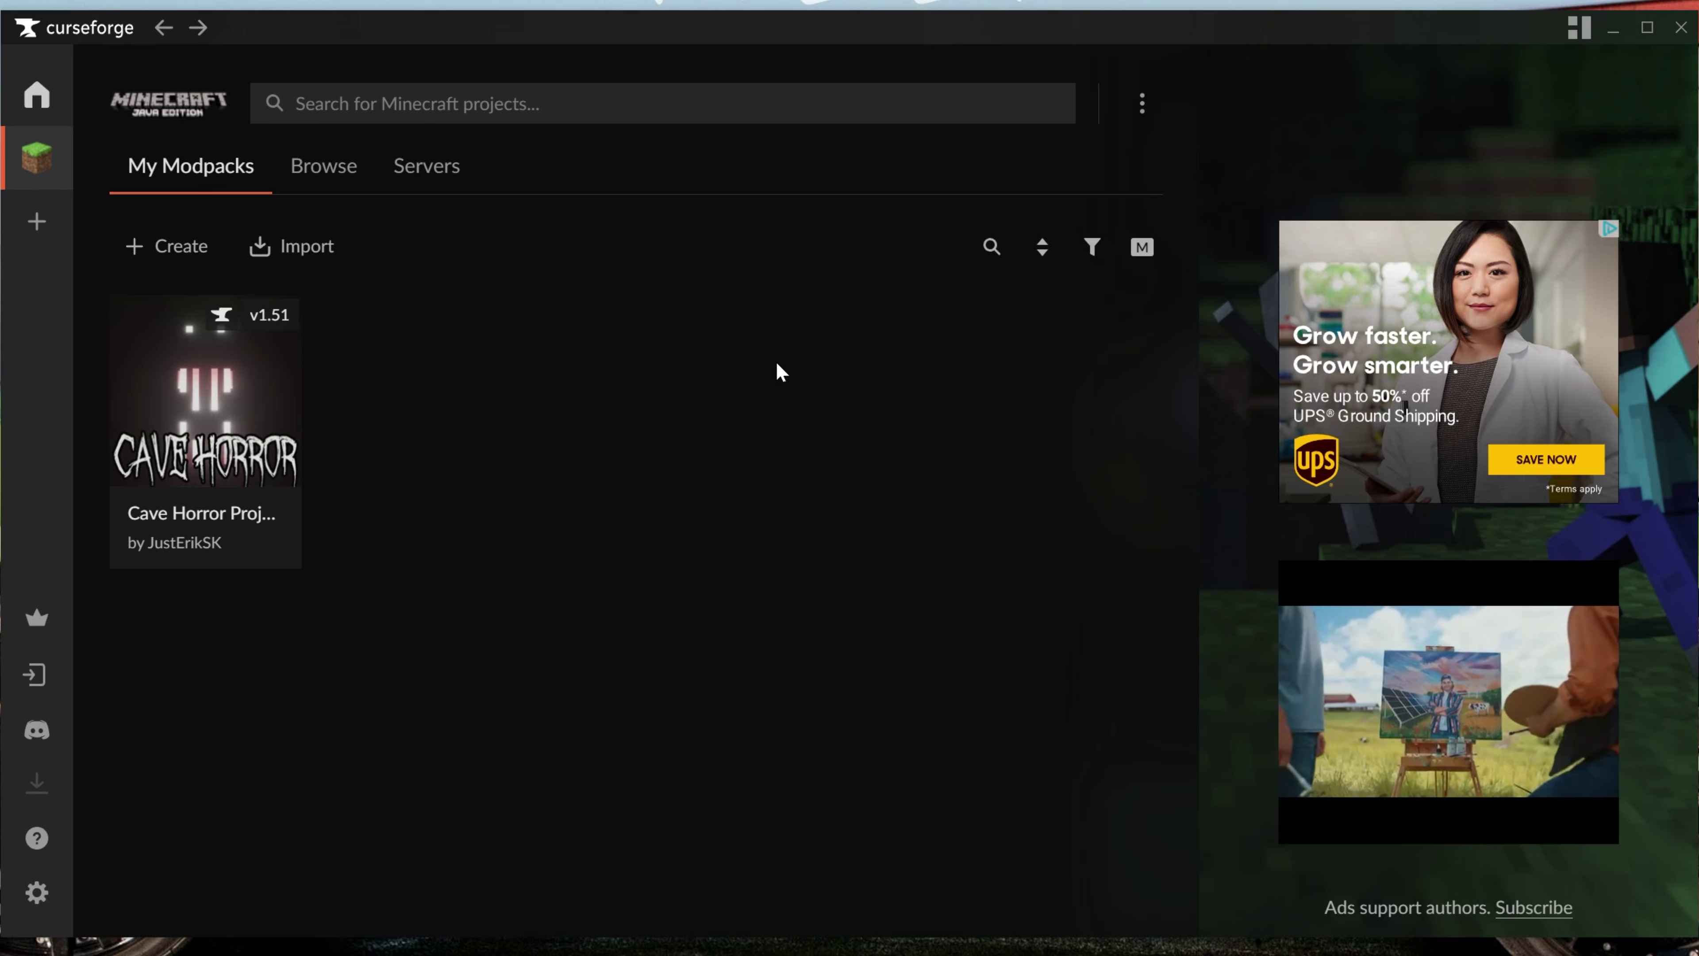
mouse_move(238, 544)
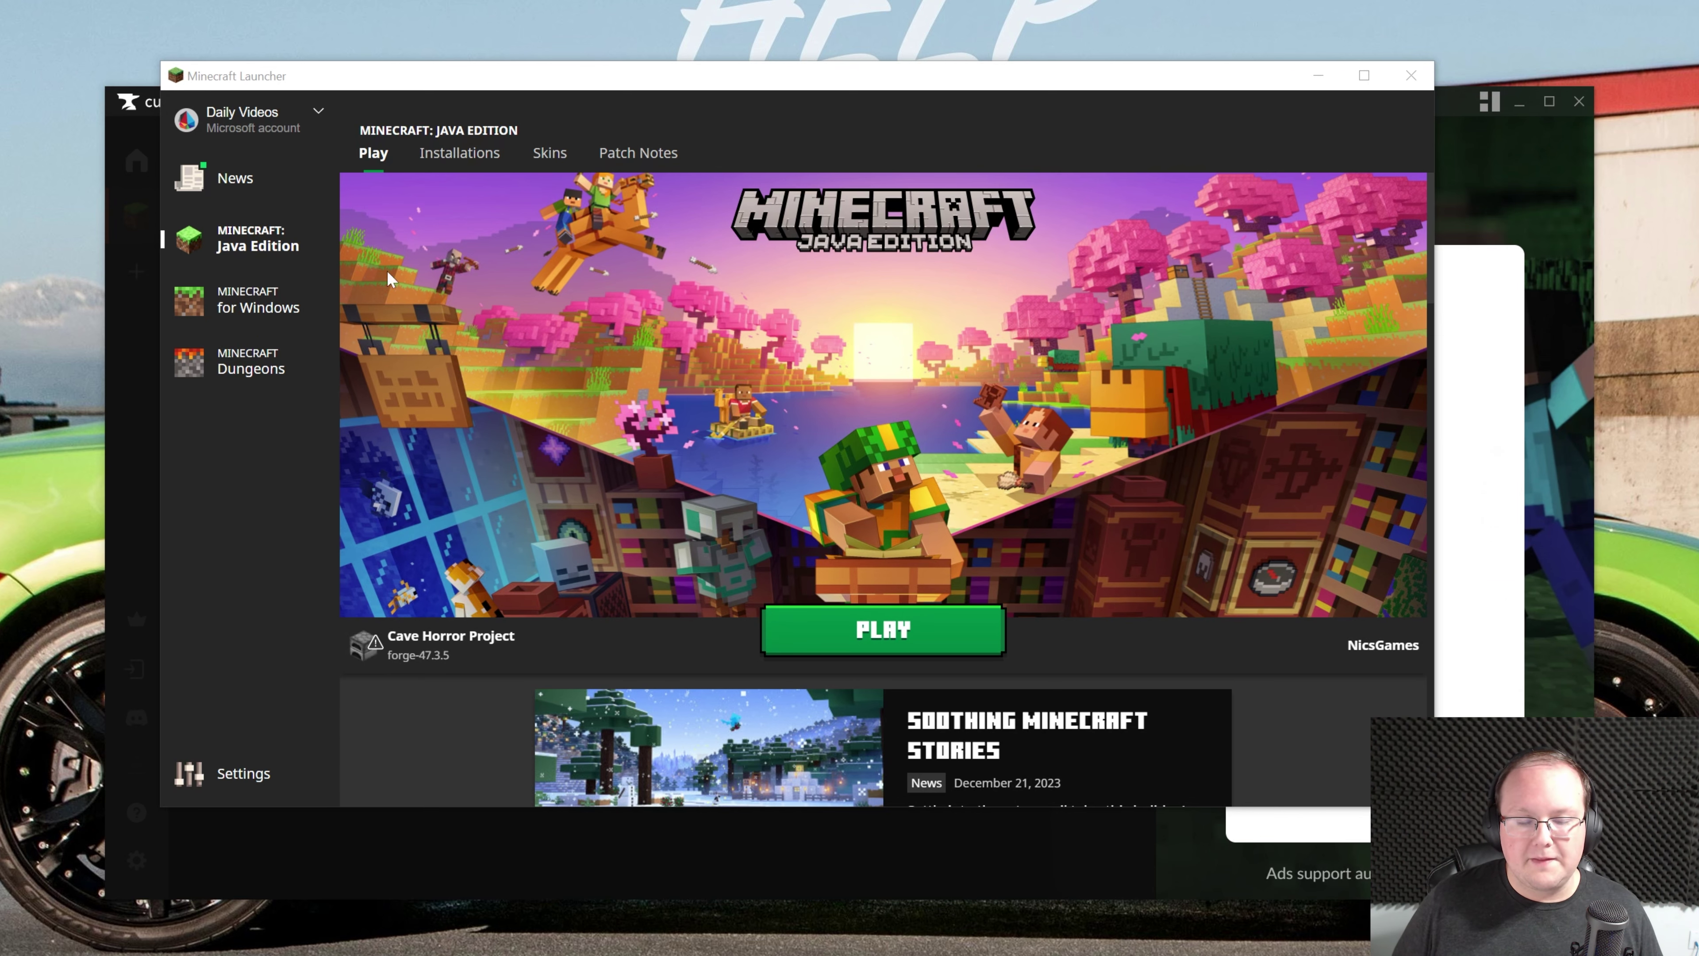
click(269, 199)
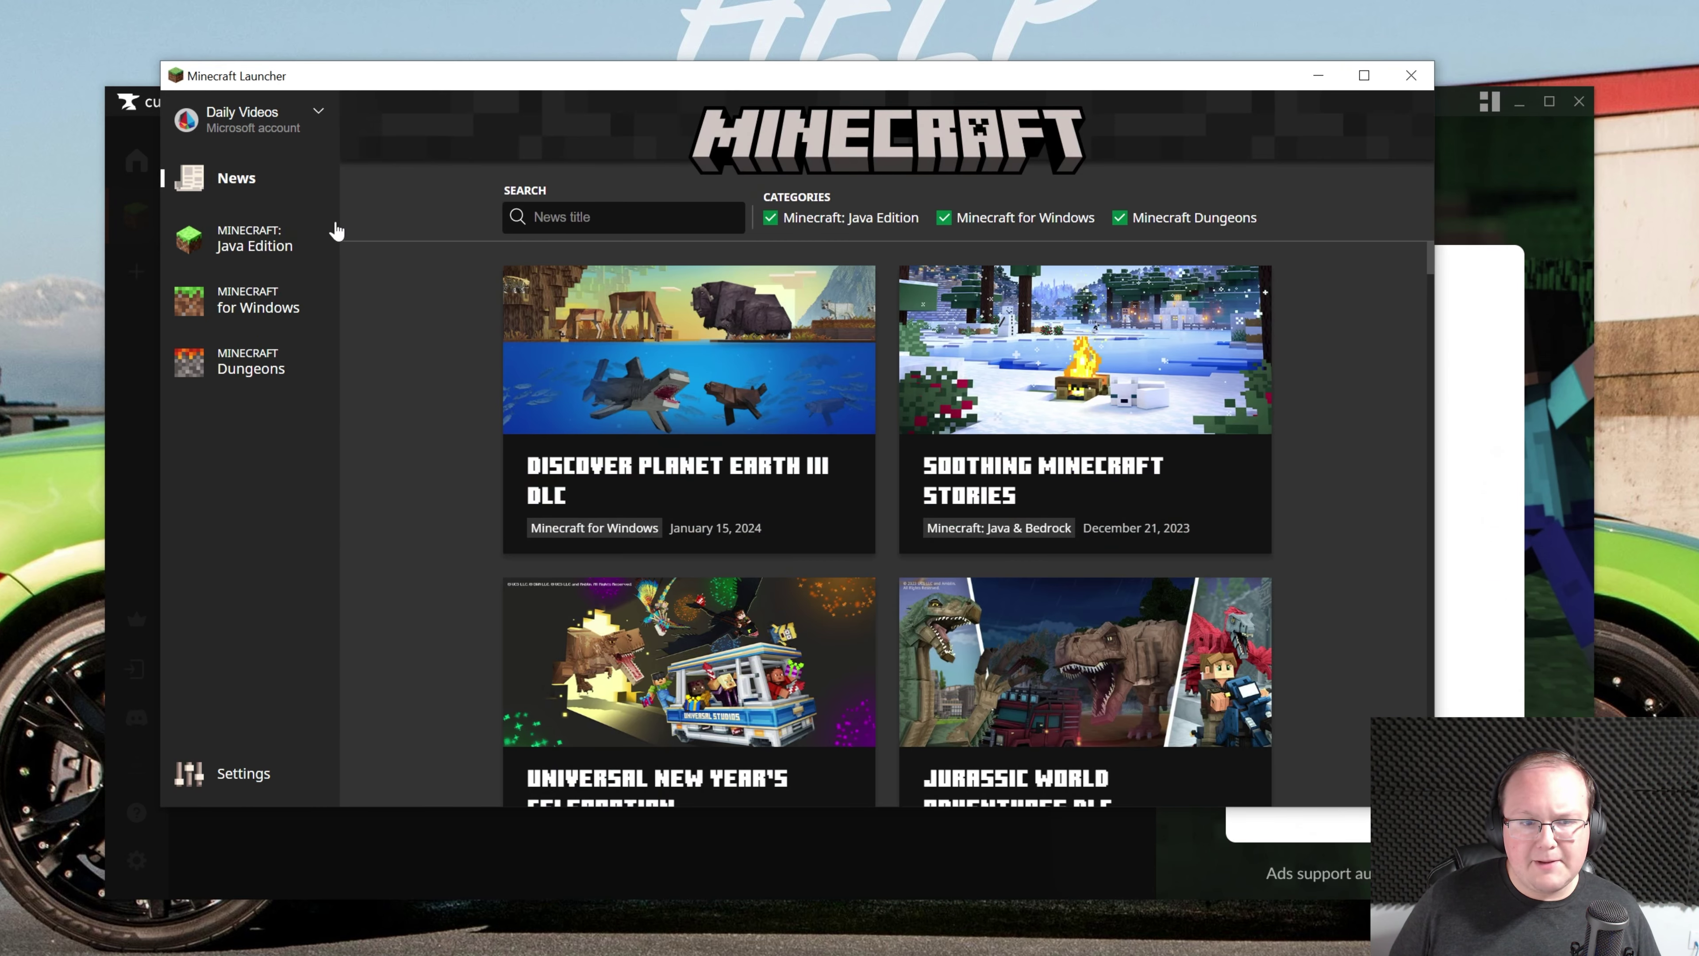
click(271, 252)
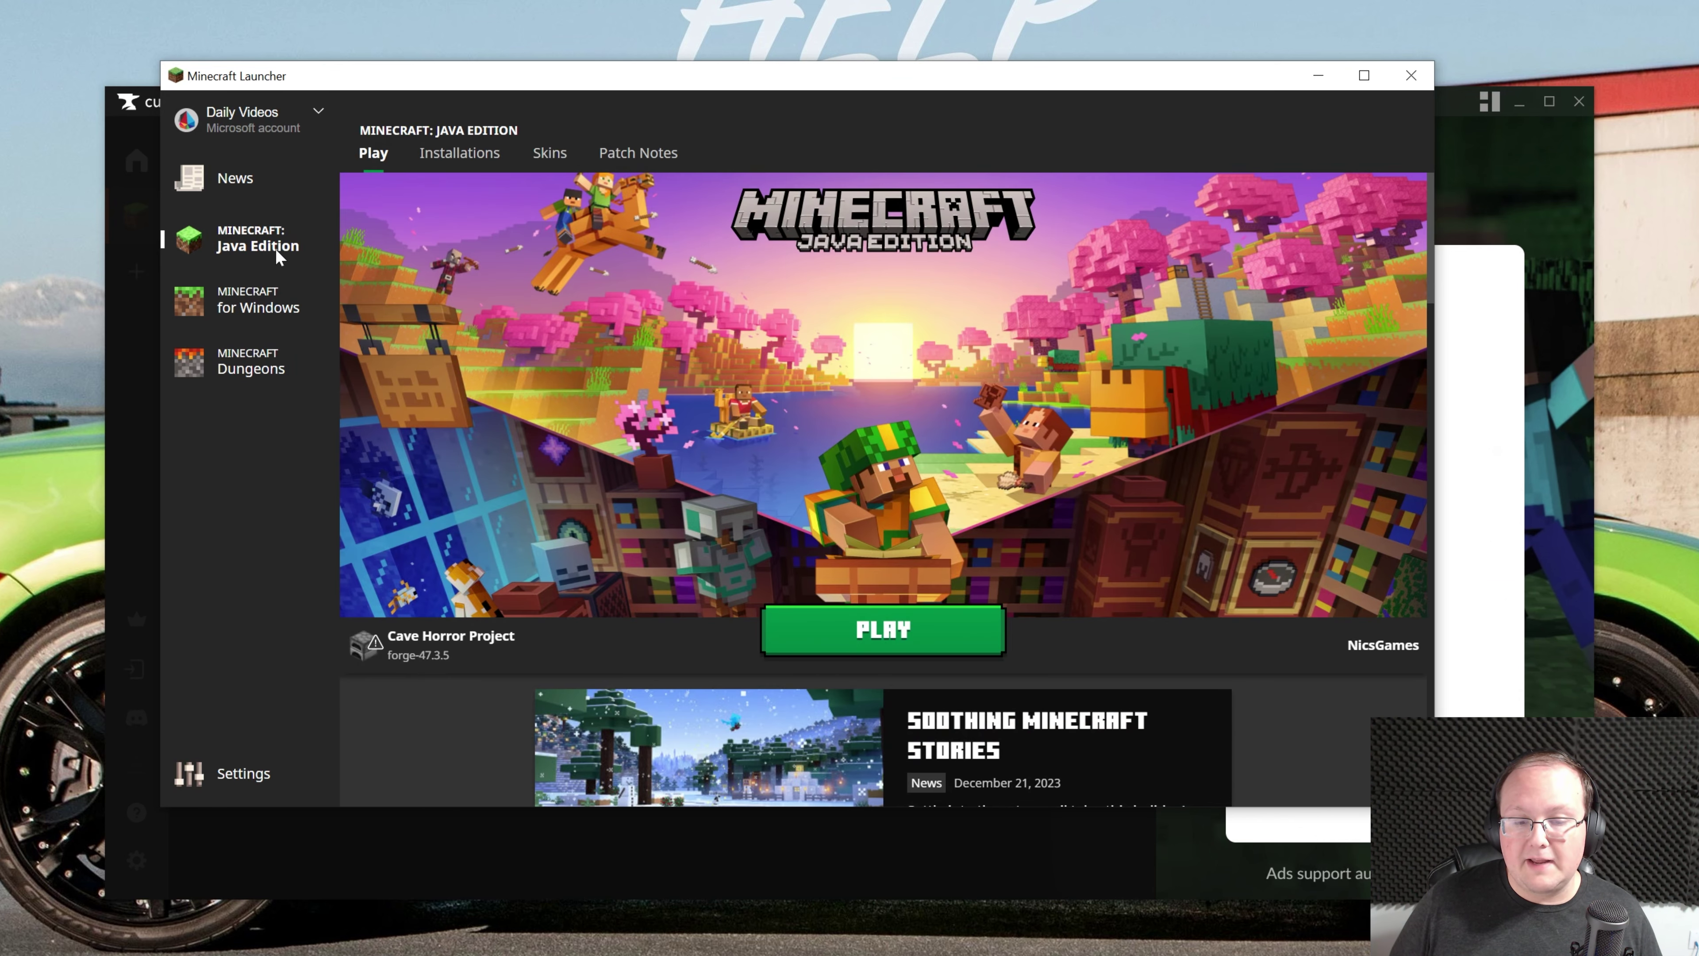
mouse_move(434, 661)
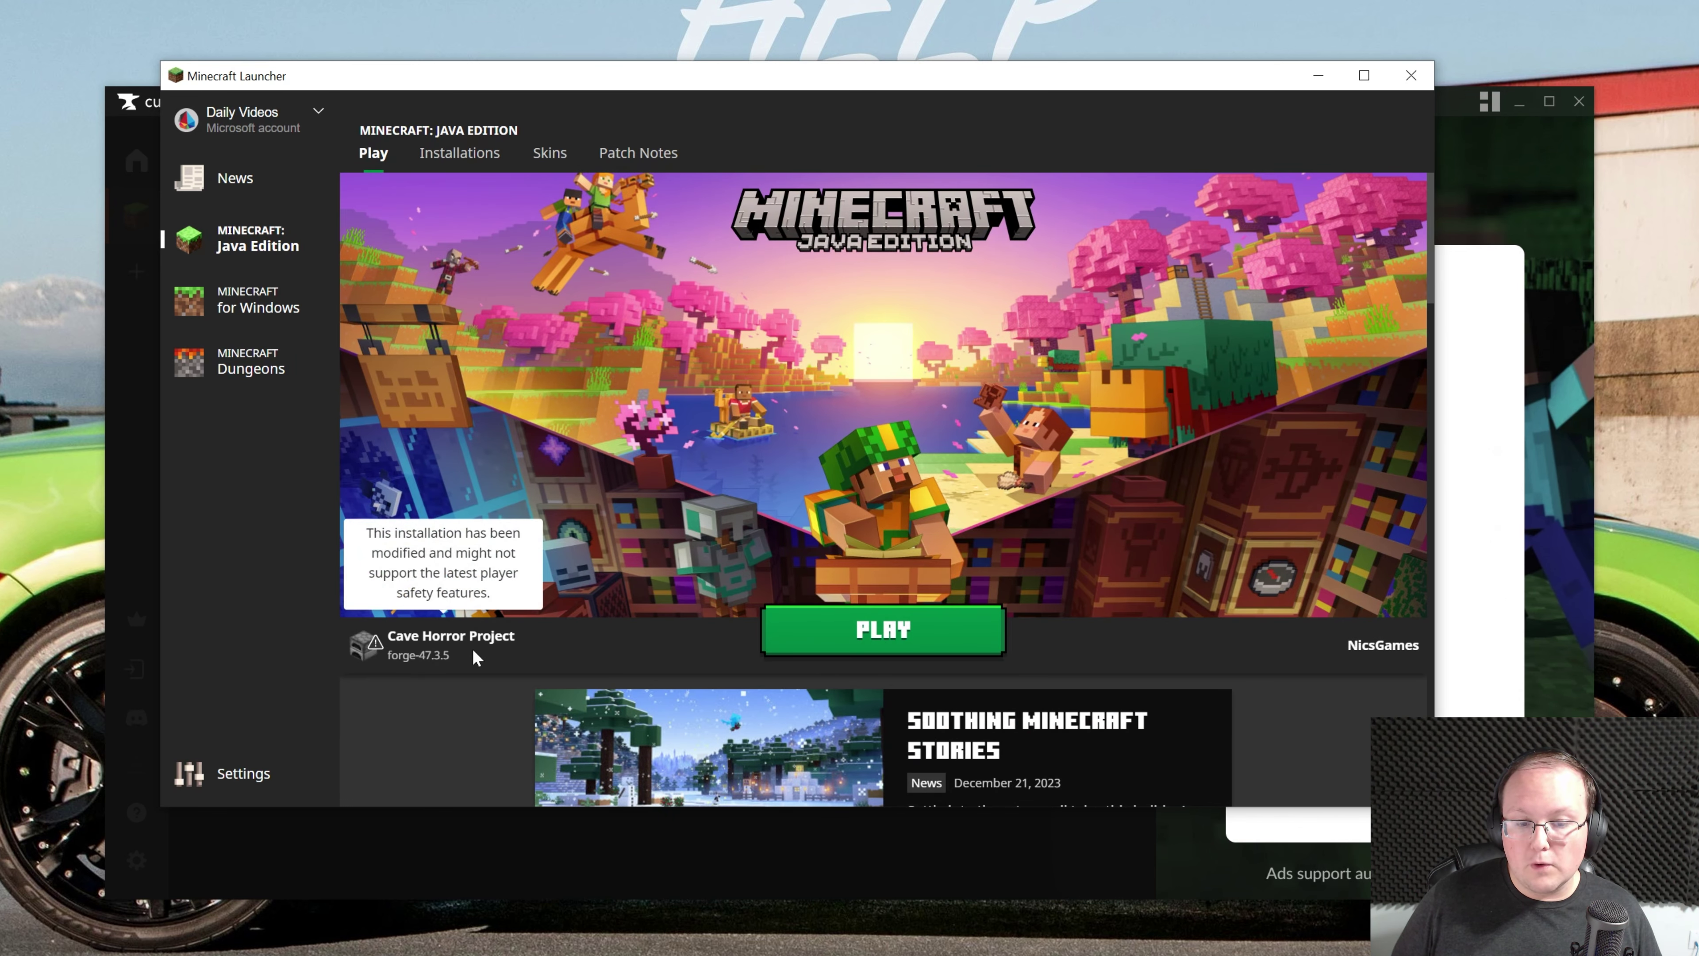
click(832, 629)
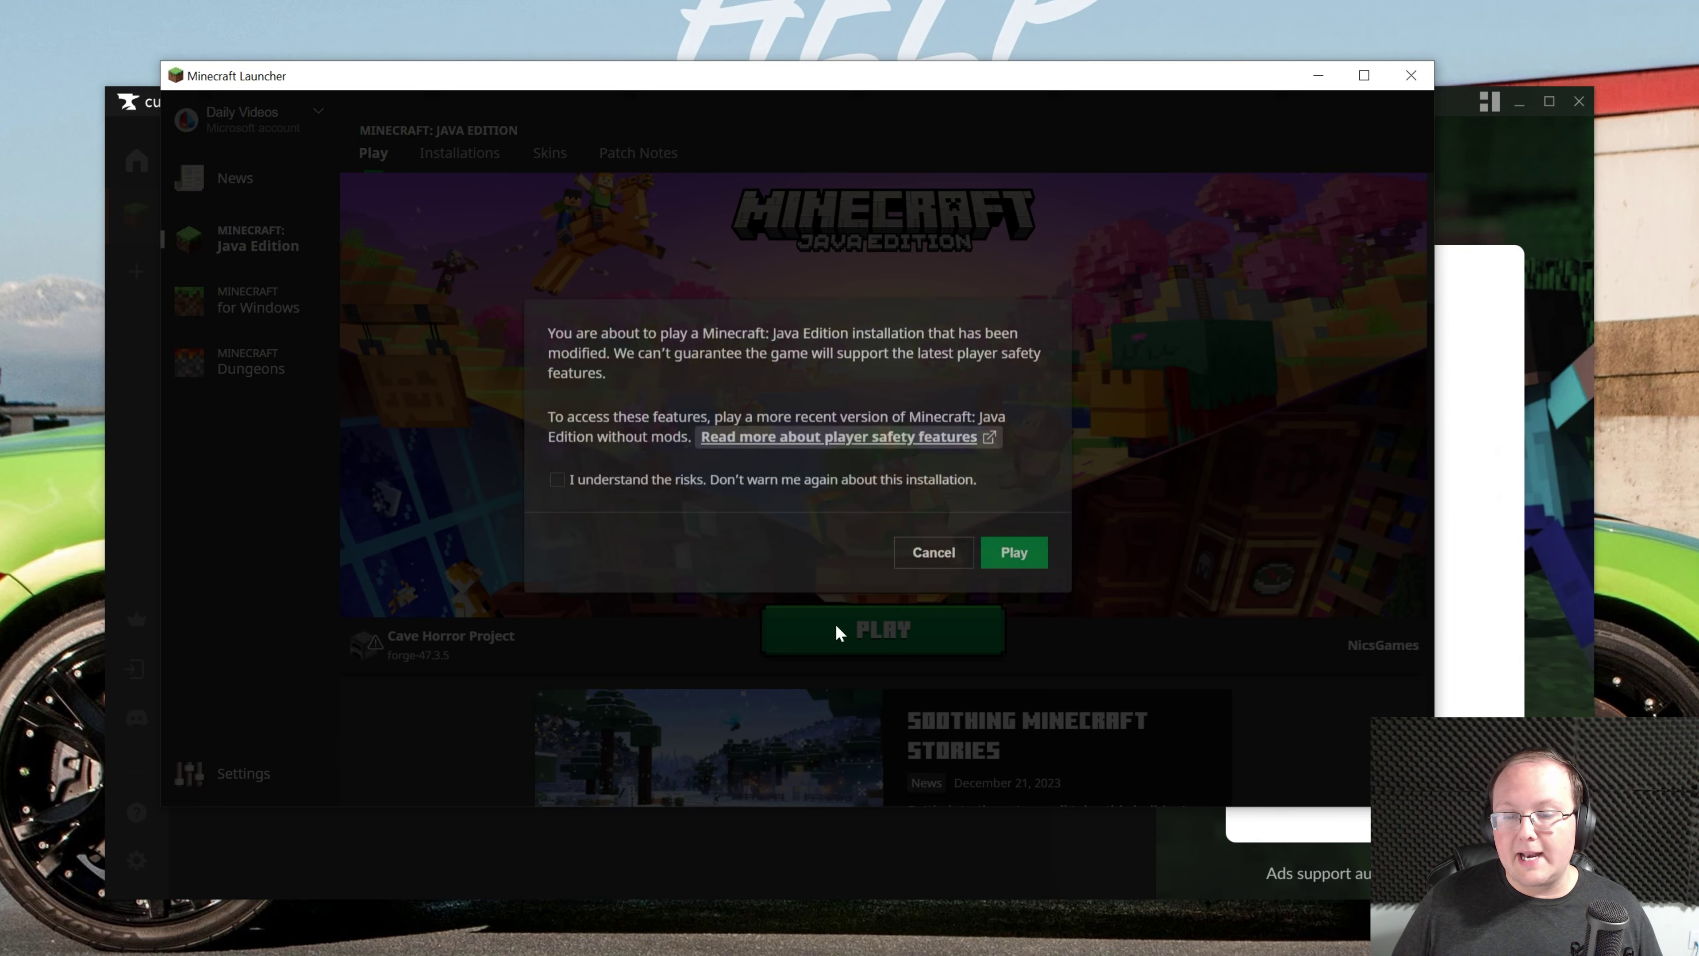
click(1035, 552)
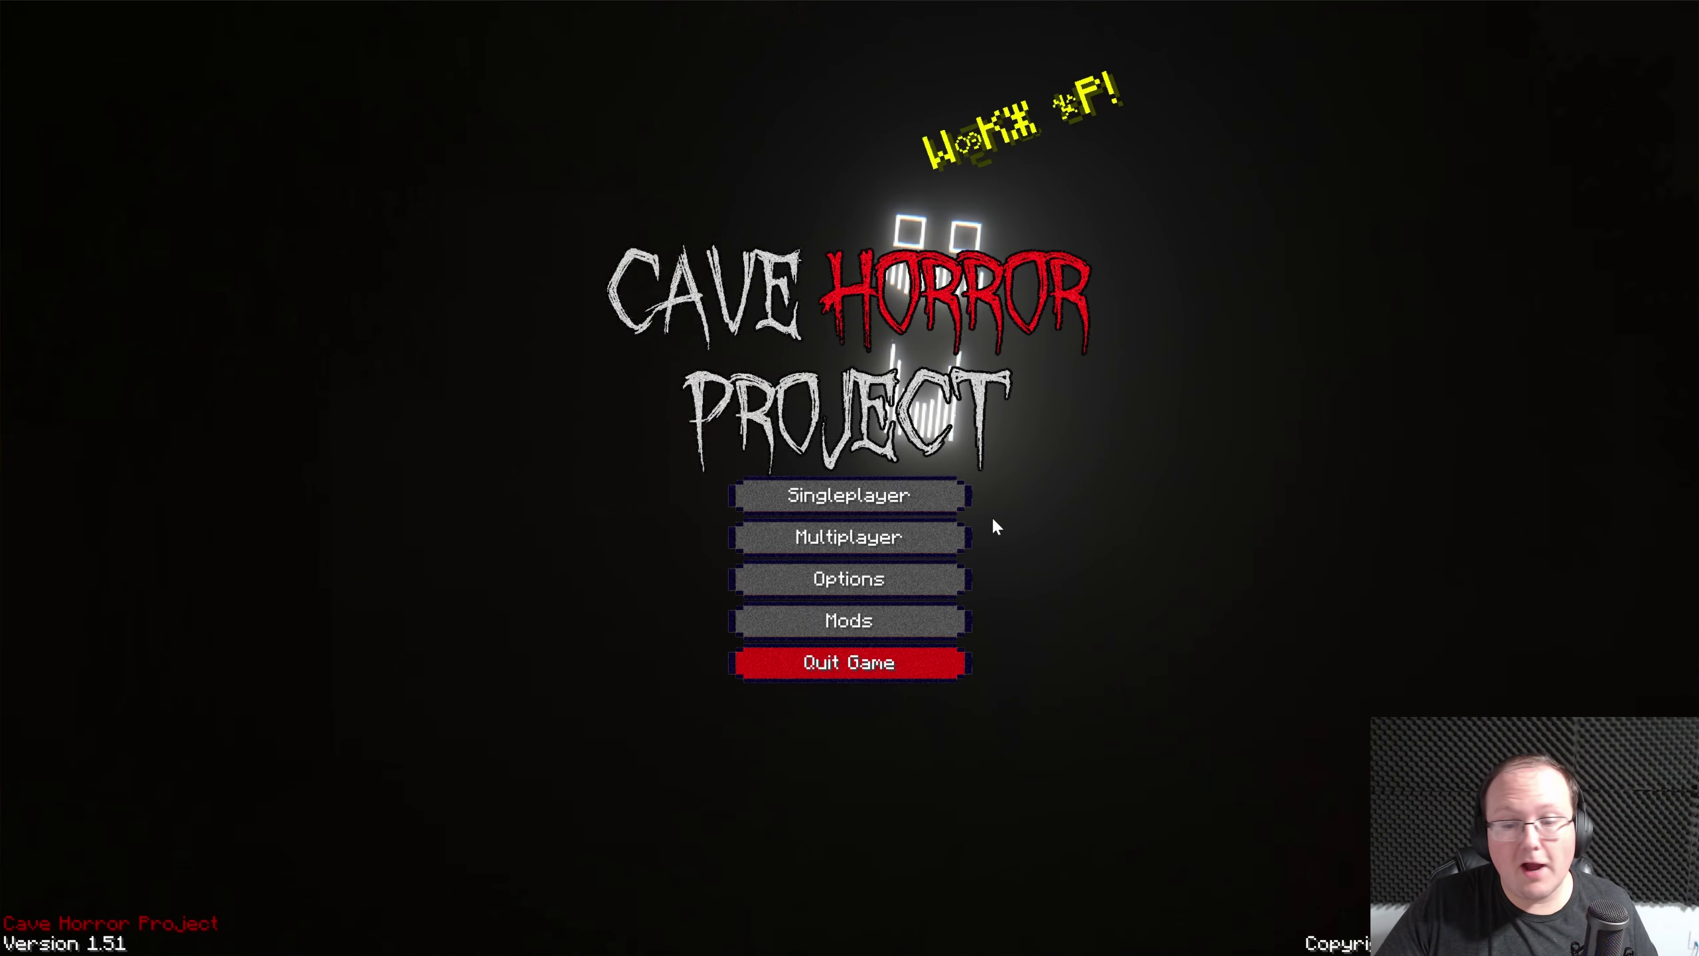
Join the SimpleGameHosting server from the multiplayer server list.
click(962, 535)
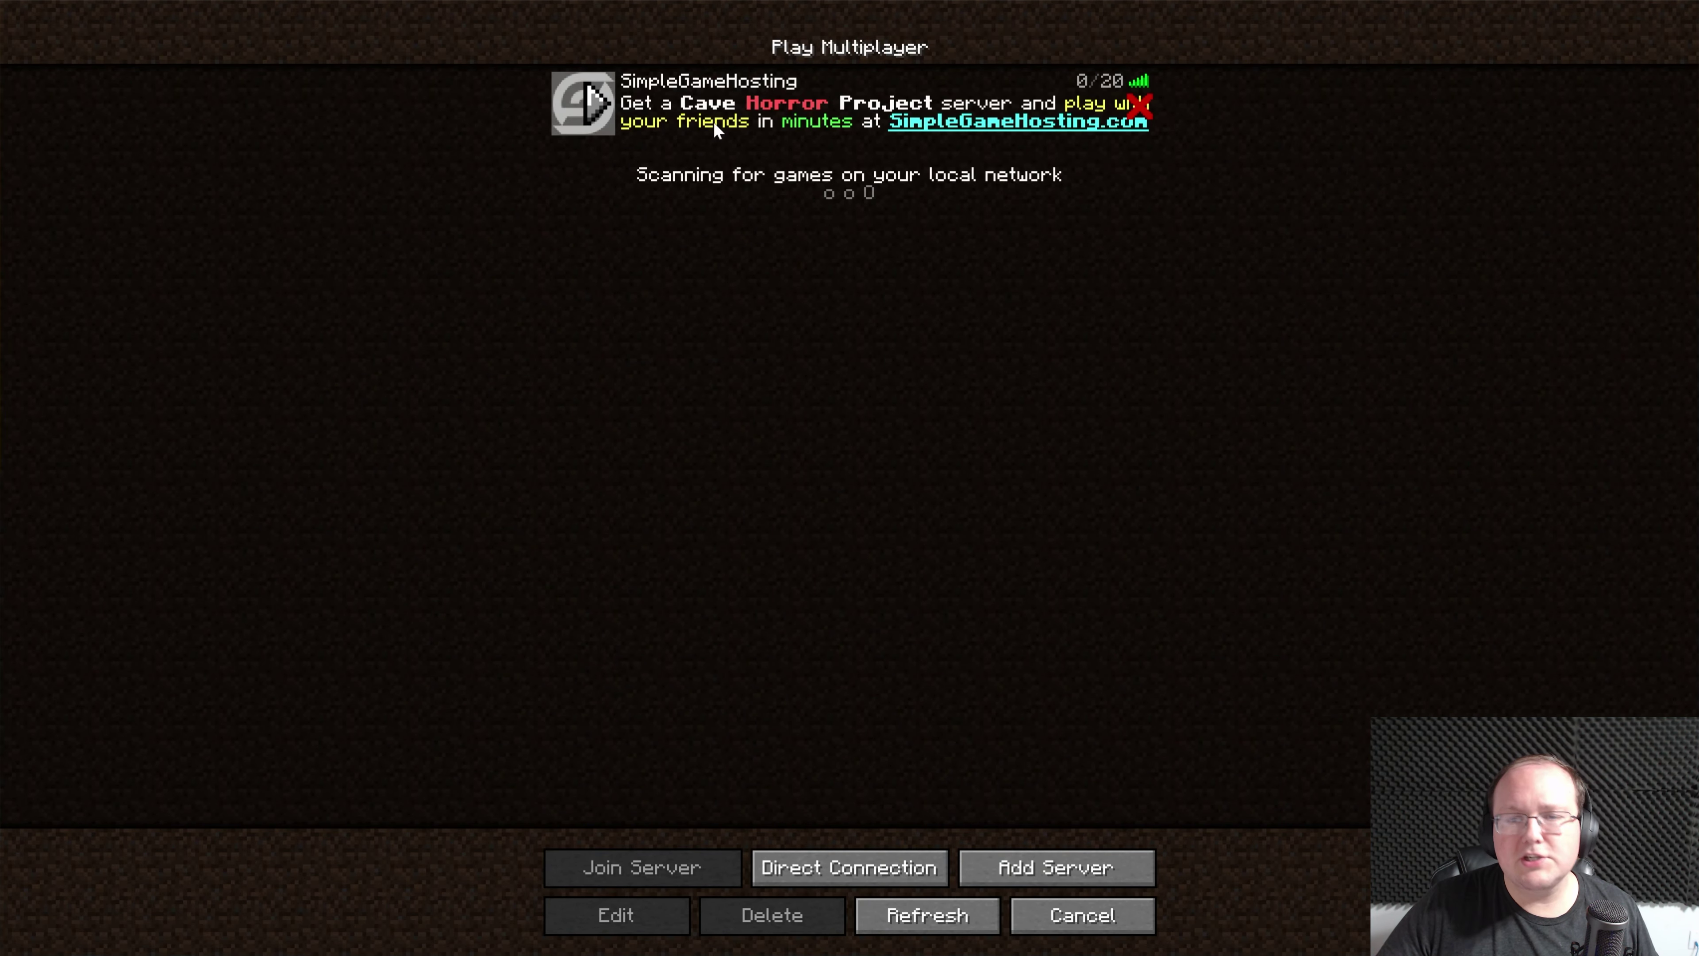
double_click(706, 122)
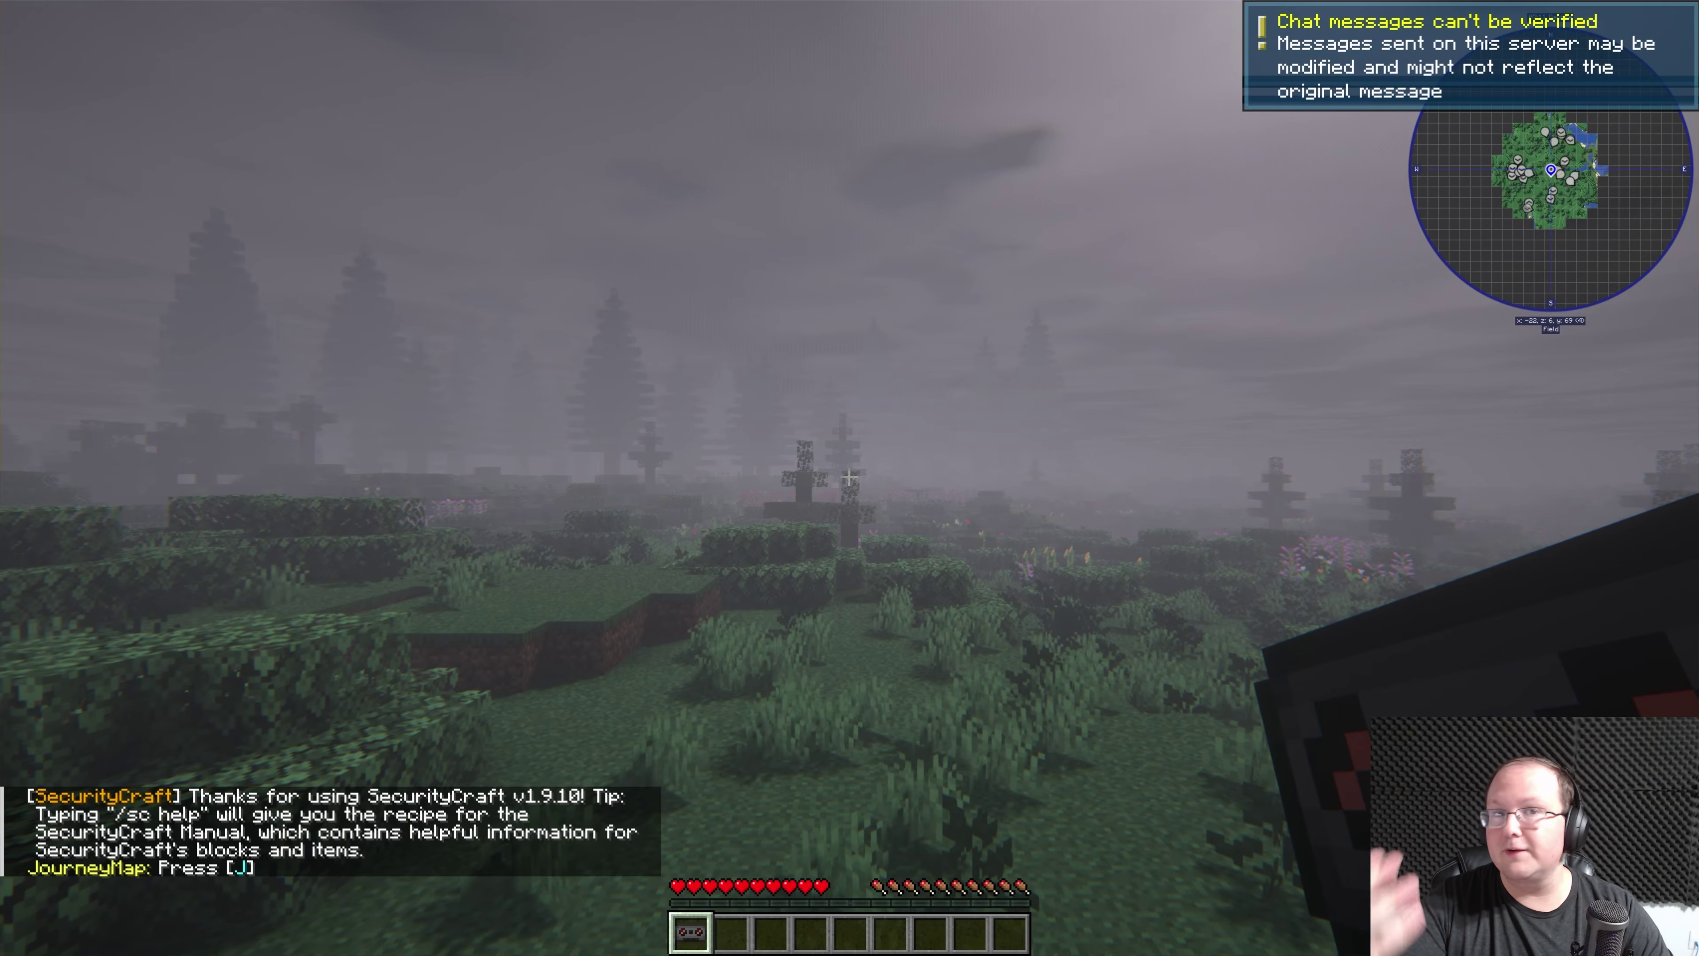
Walk around the server's Cave Horror world to look over its terrain and surroundings.
key(w)
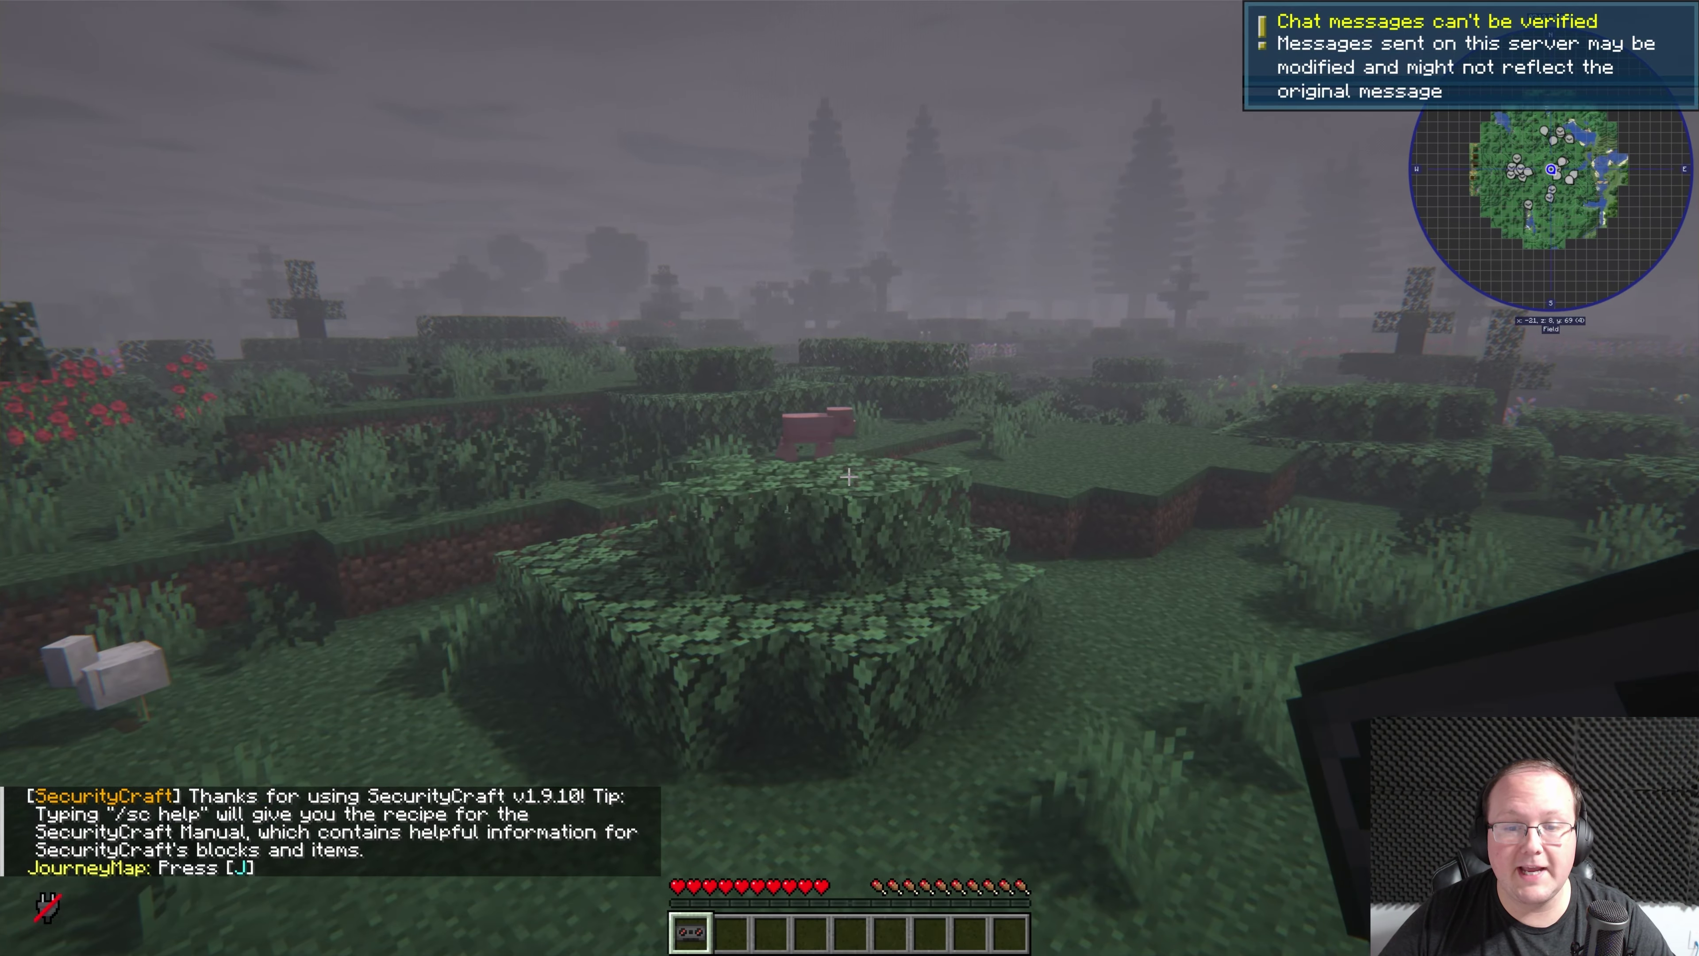
key(w)
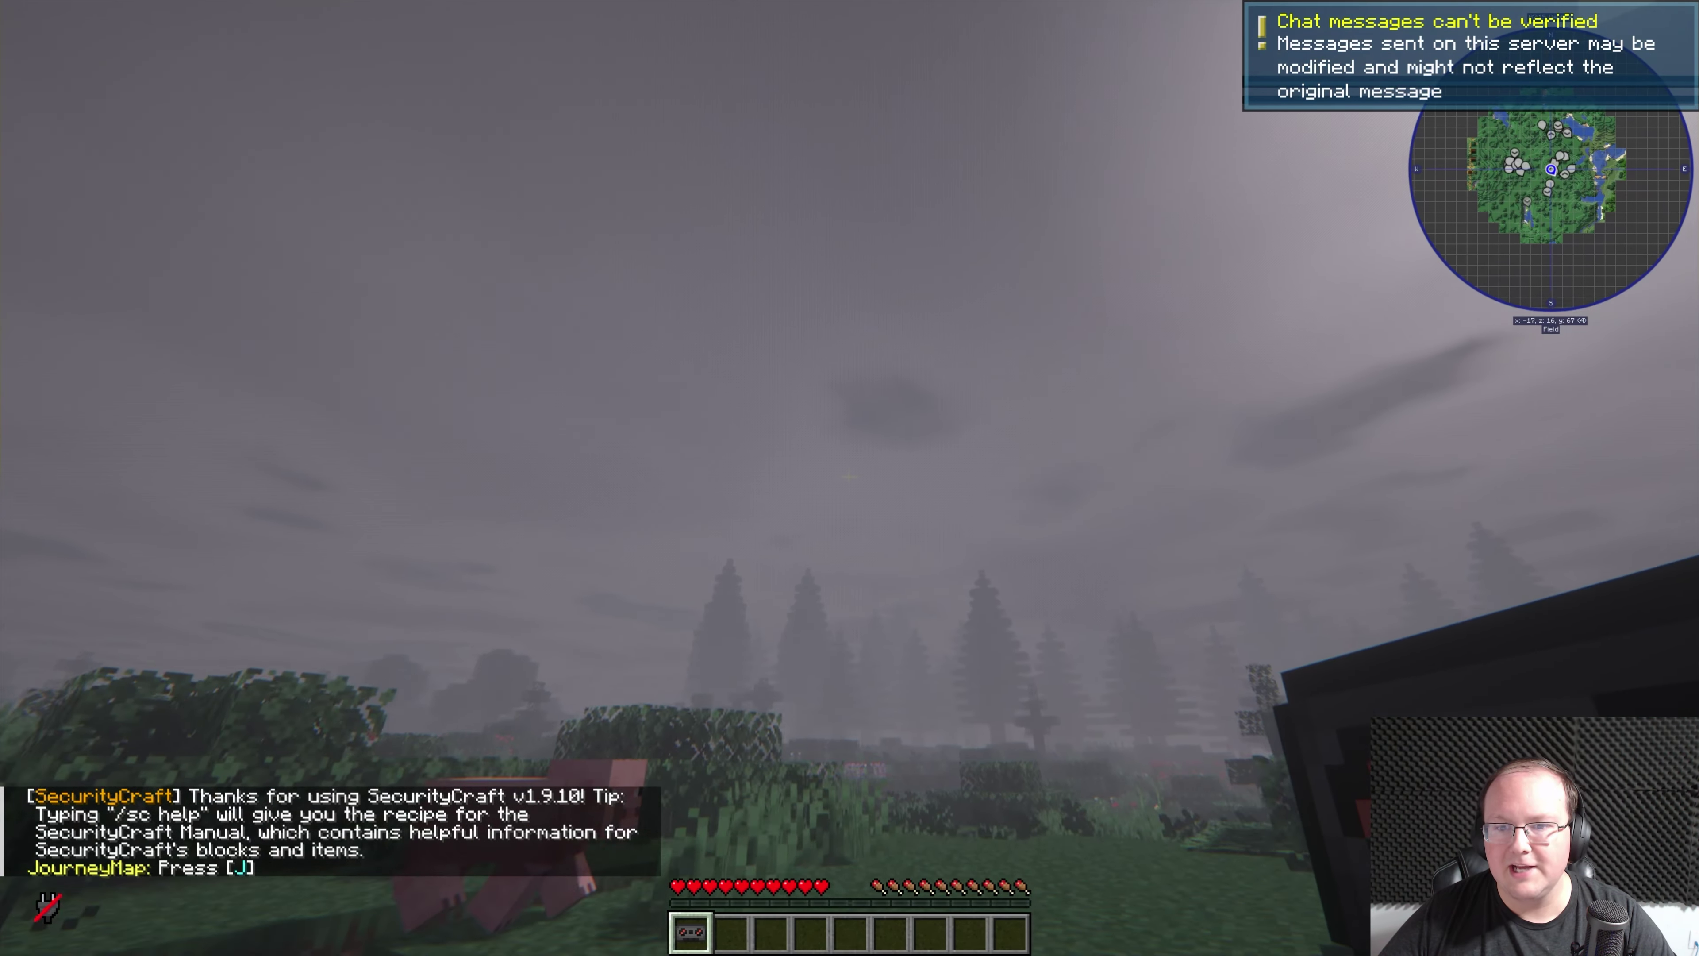
key(w)
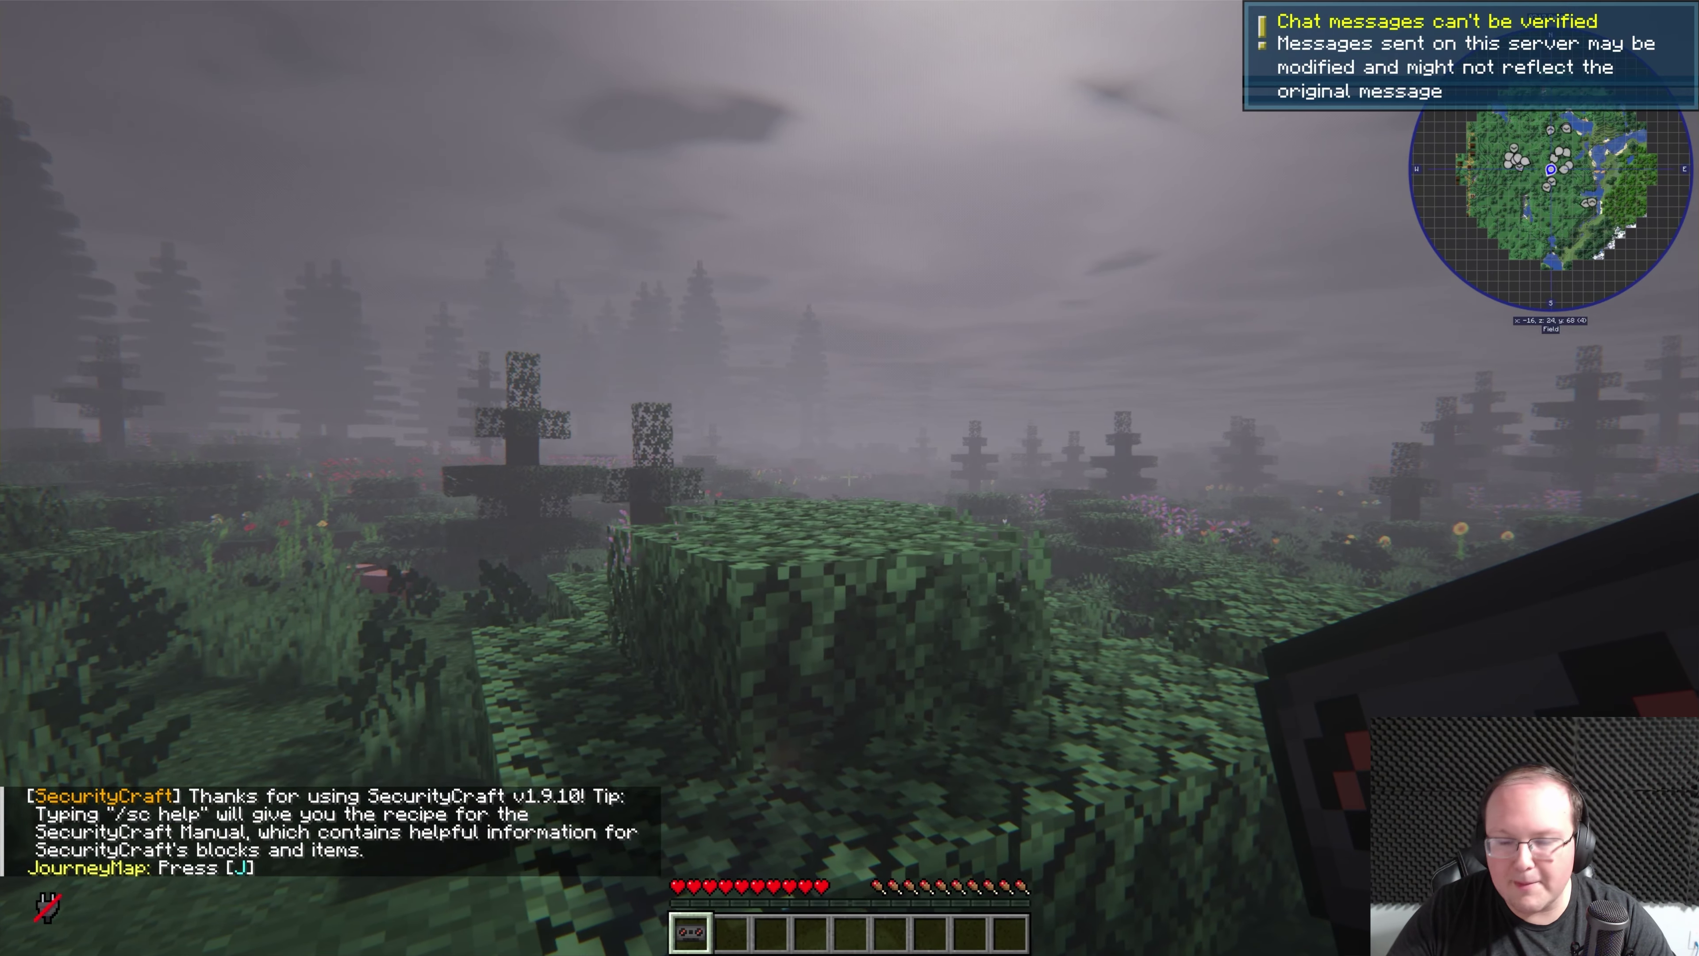
key(t)
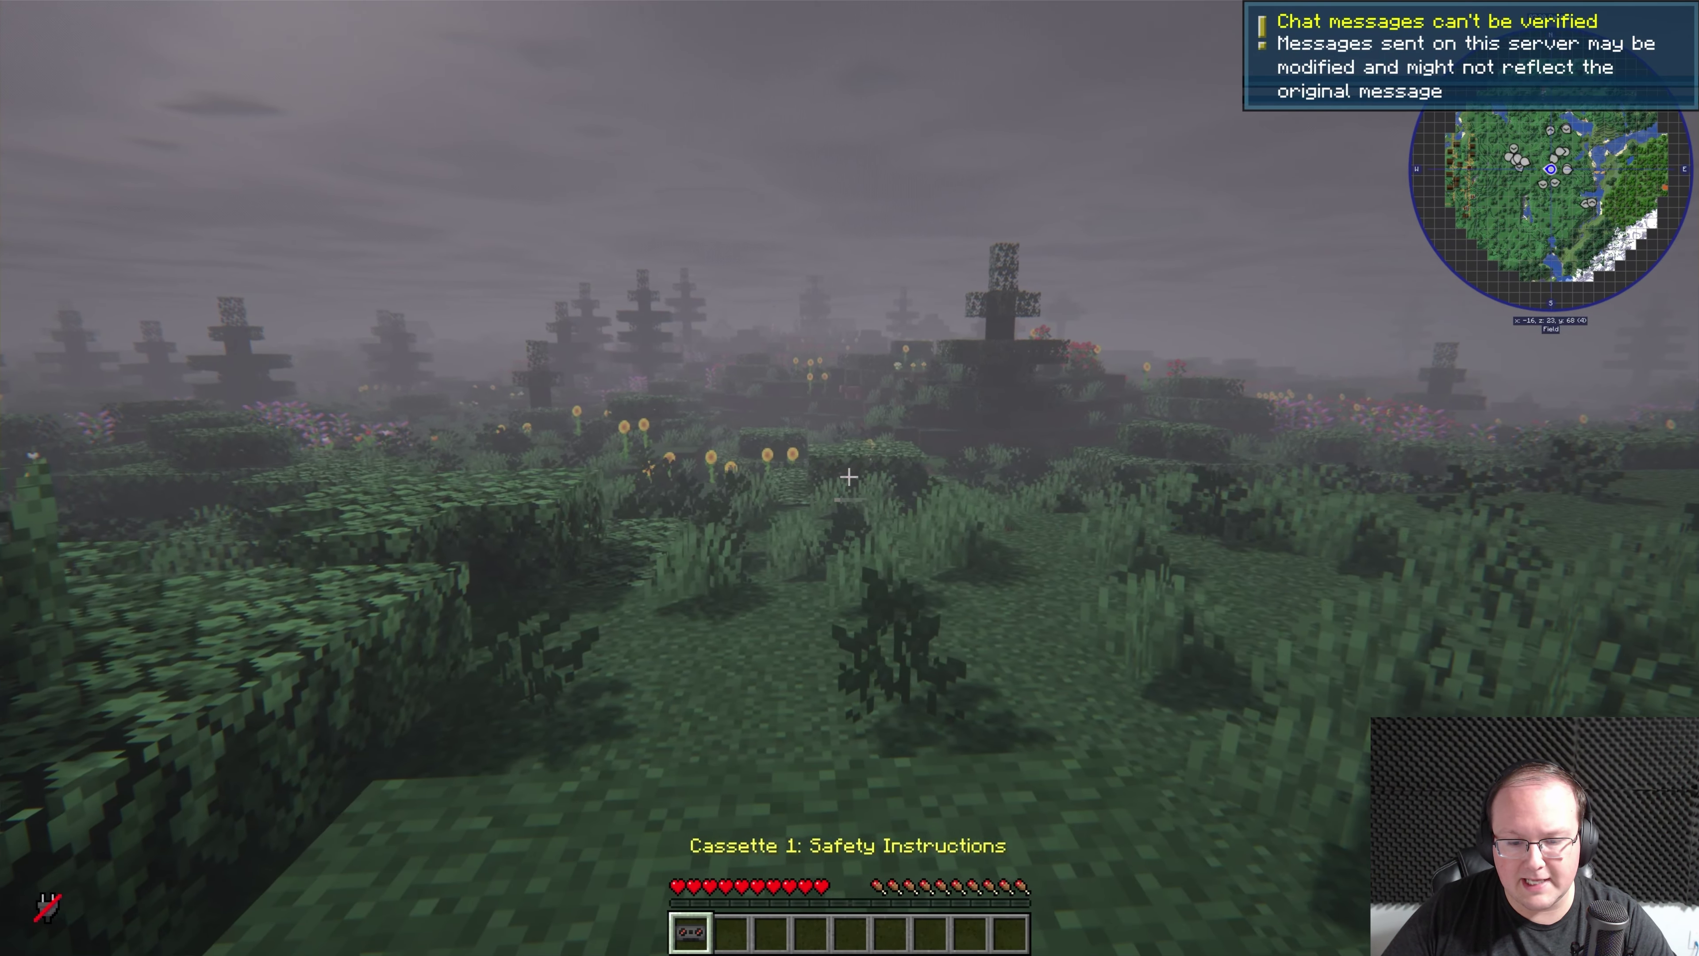
right_click(848, 476)
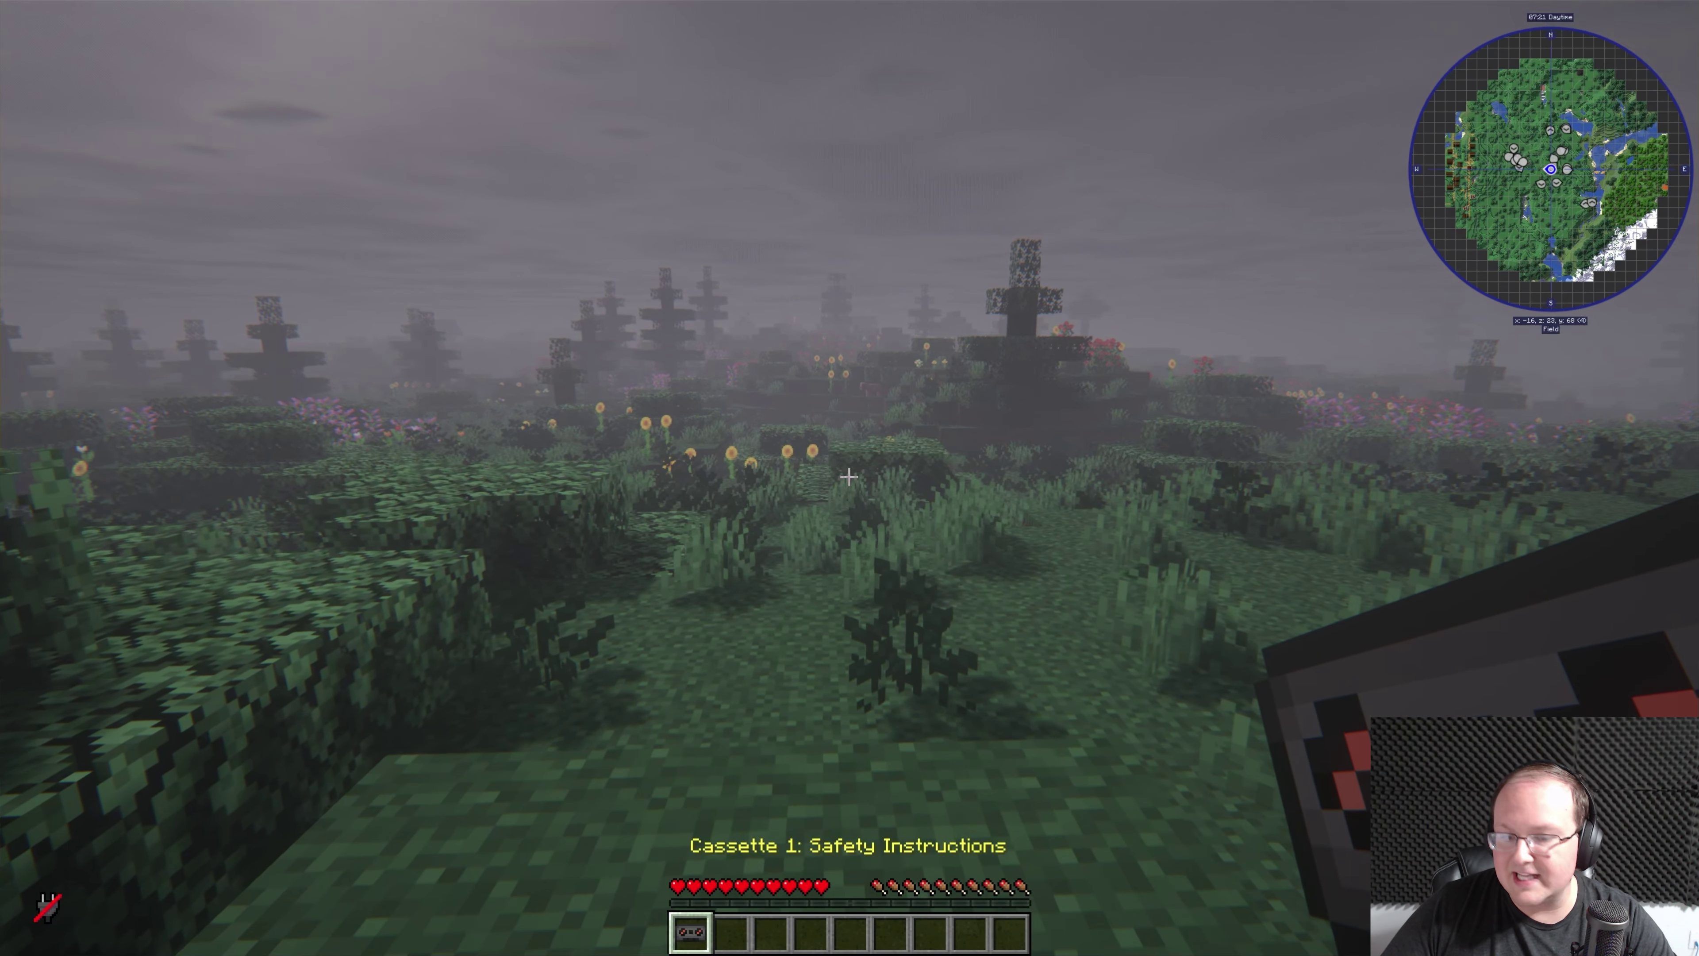
key(w)
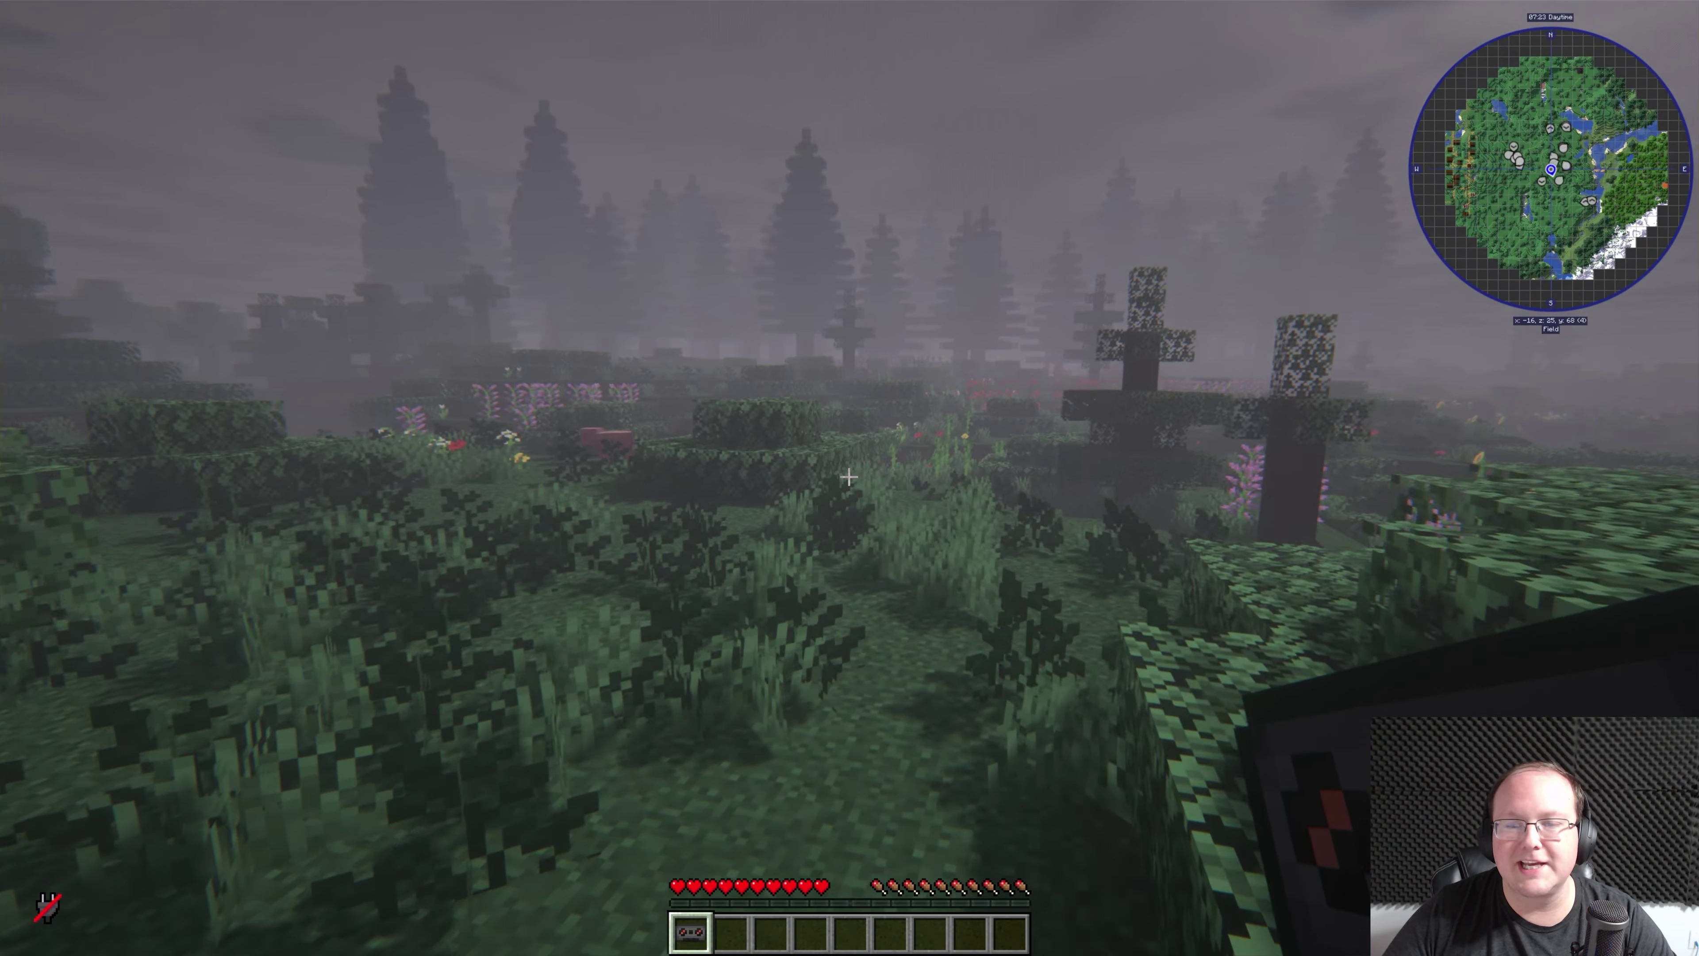
key(w)
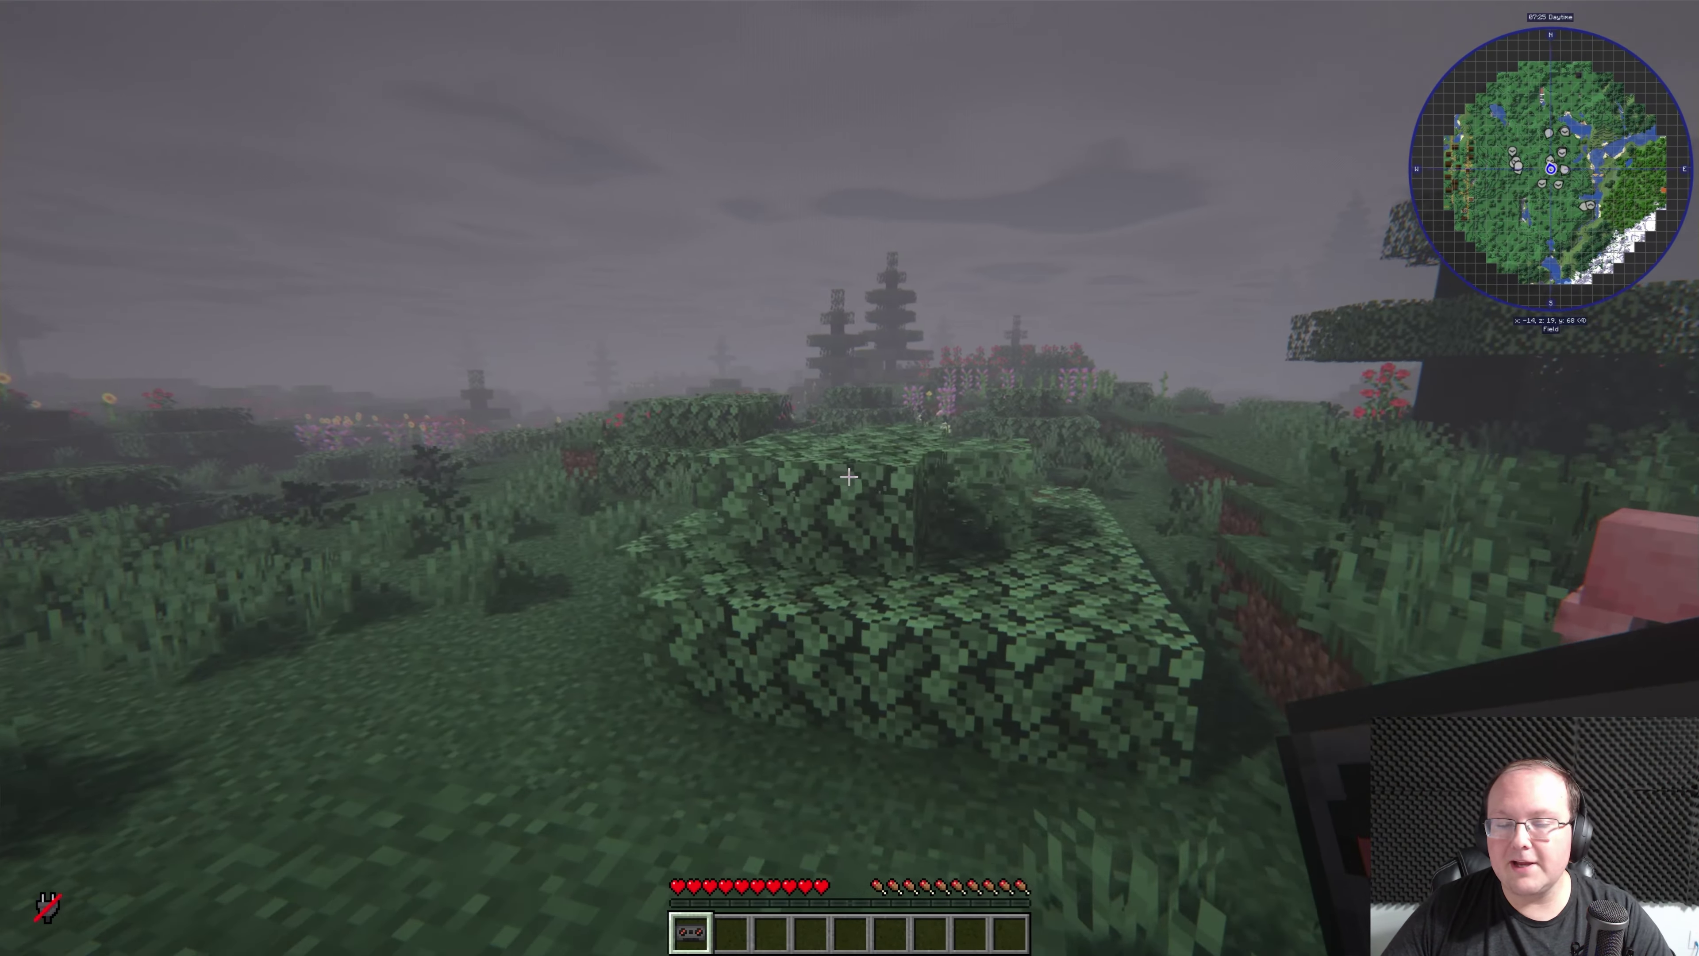
key(w)
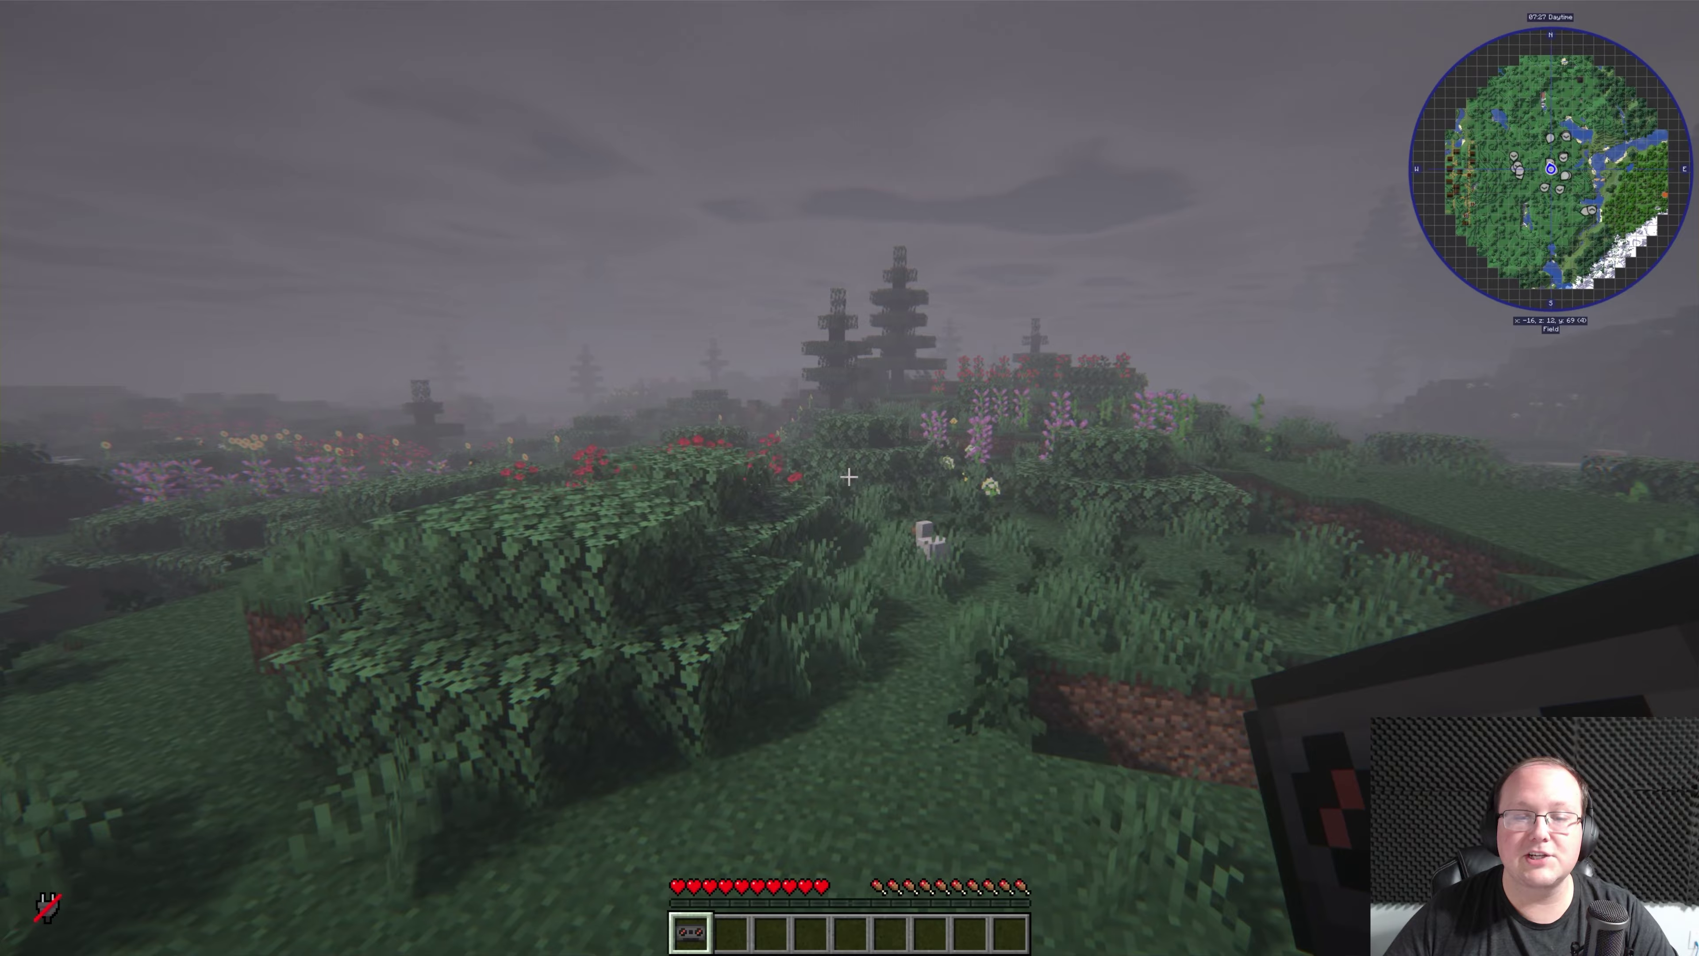
key(w)
key(w)
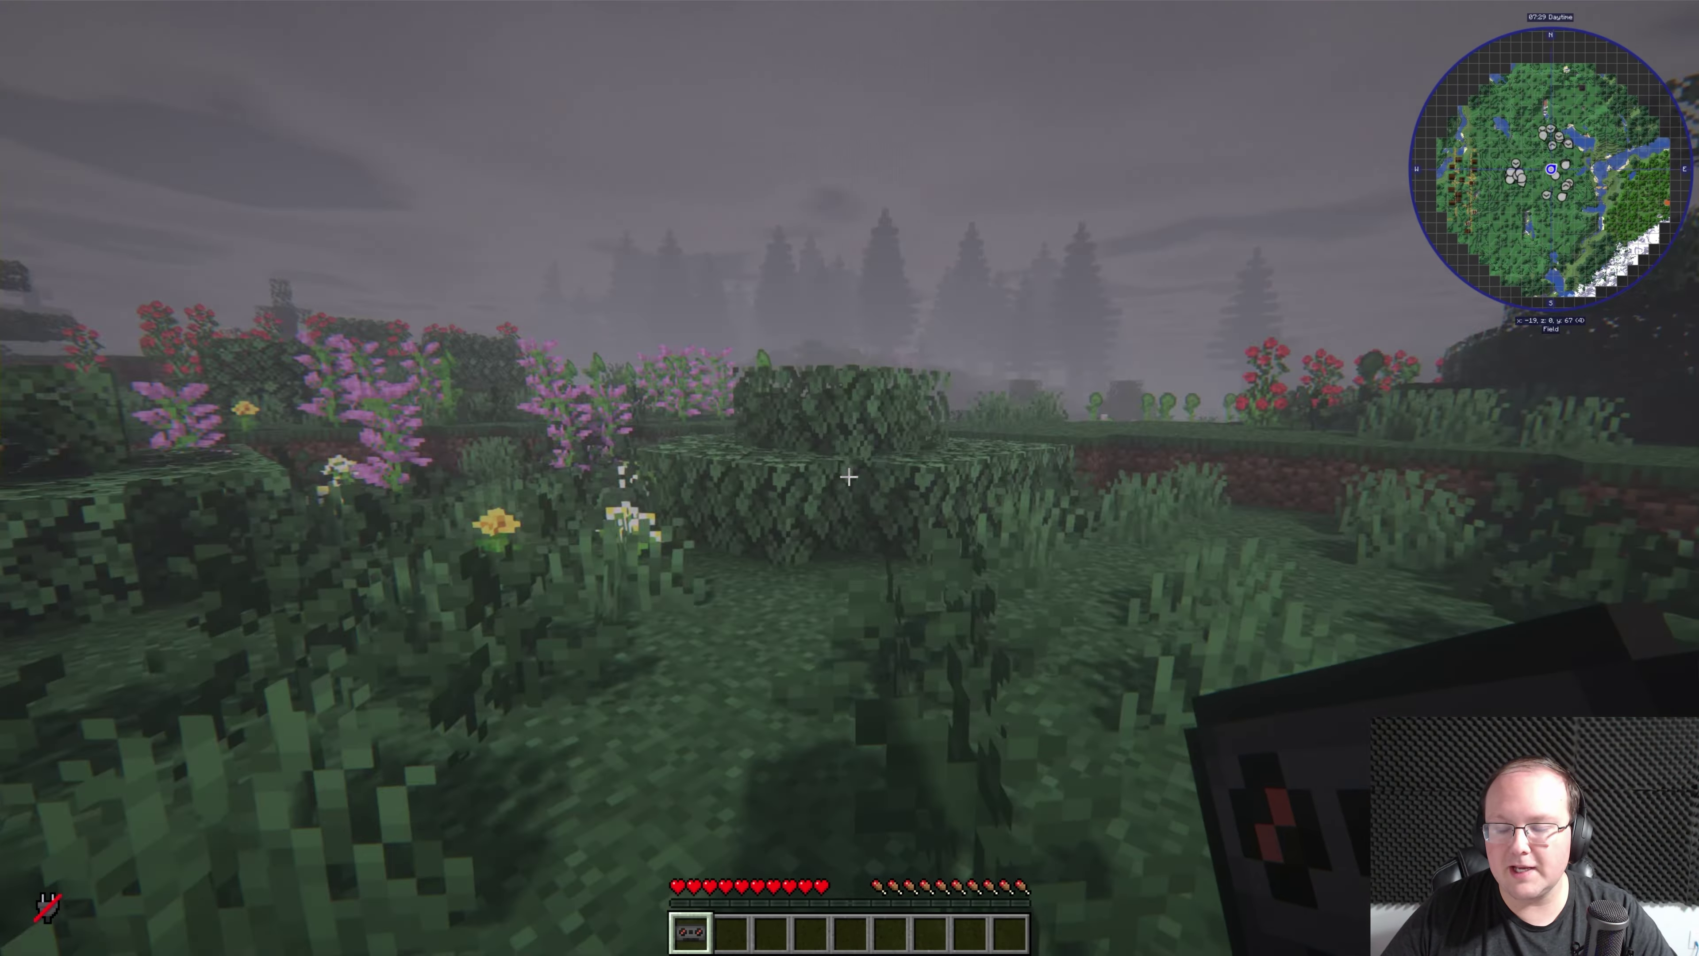
key(w)
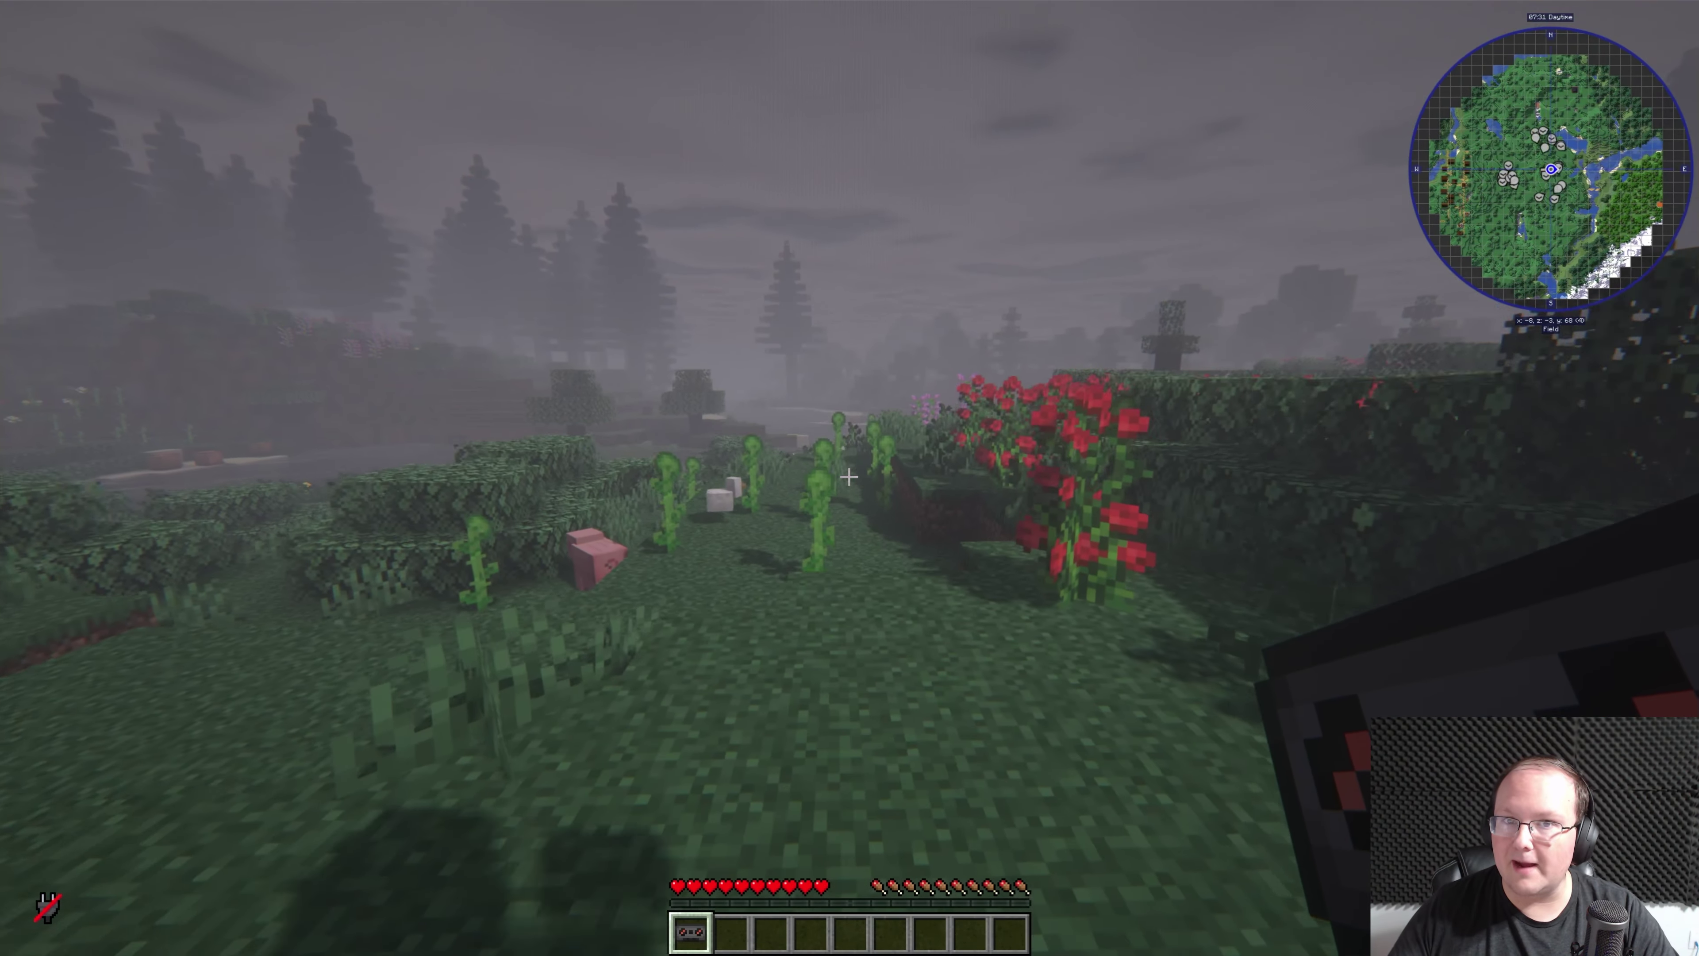